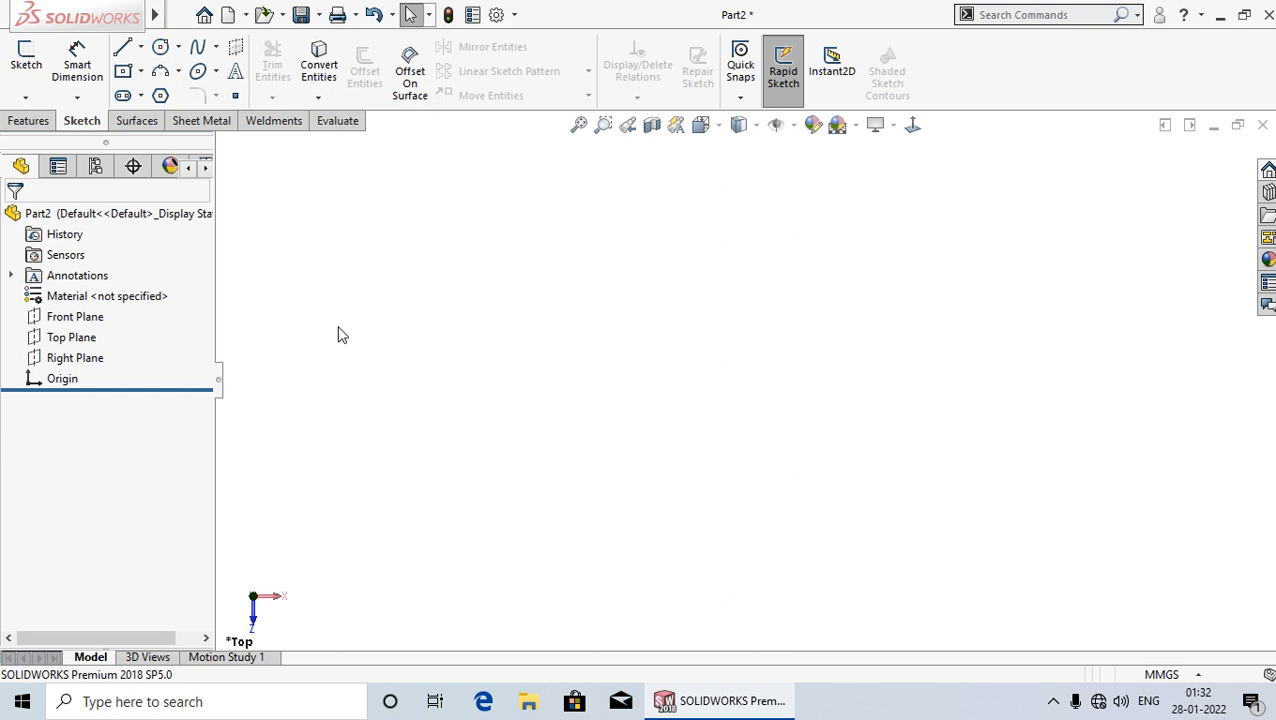
# Start a new sketch on the Top Plane.
pyautogui.rightClick(72, 343)
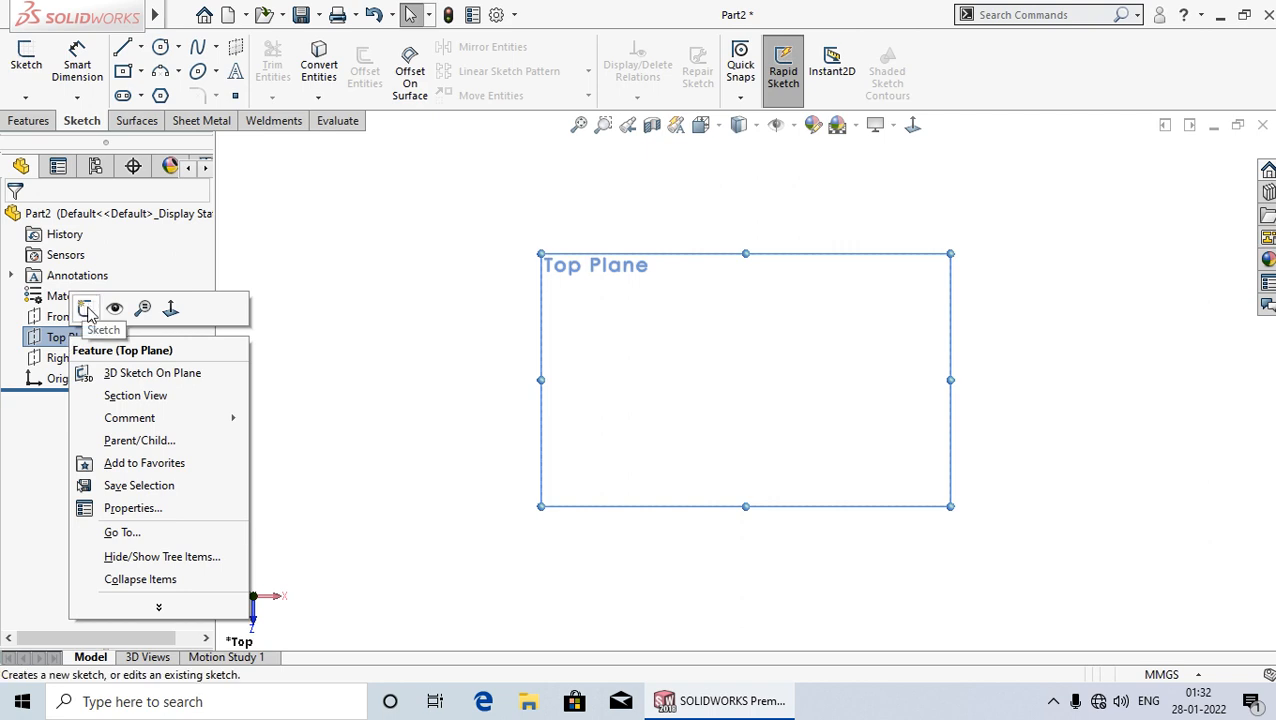
pyautogui.click(88, 313)
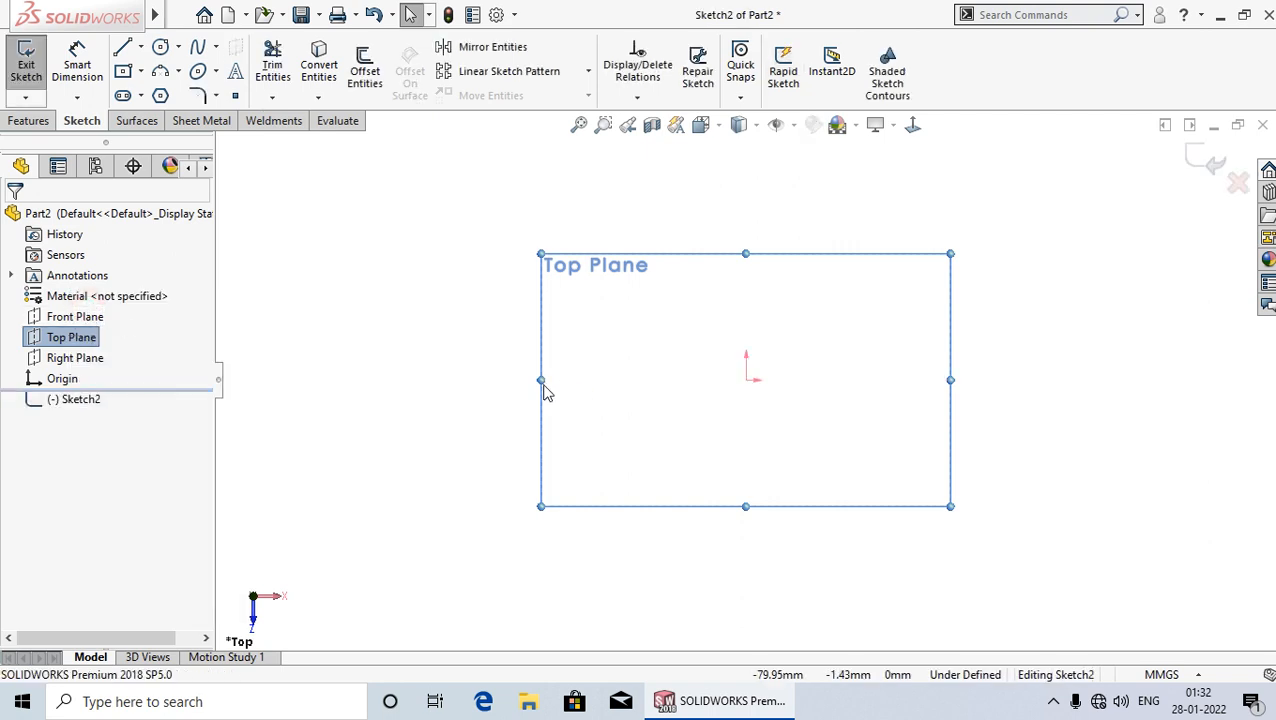
pyautogui.click(457, 366)
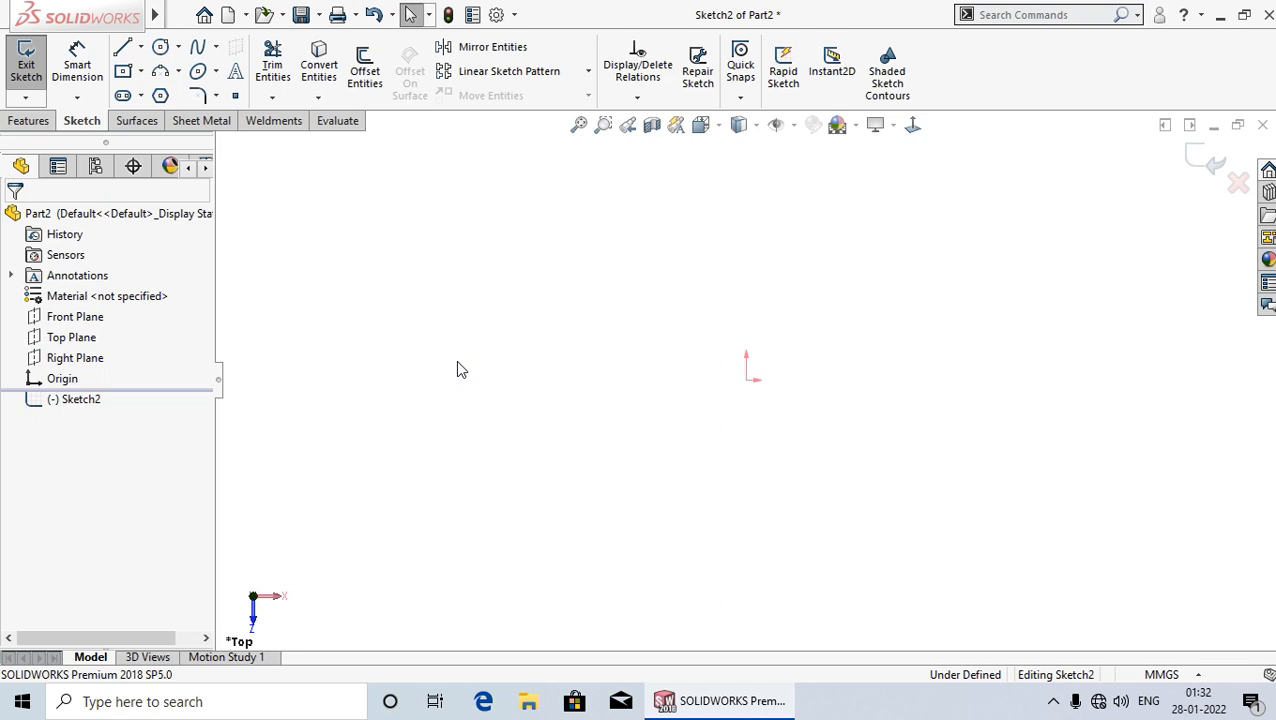
# Sketch a full ellipse centred on the origin, with a horizontal radius of about 74 mm and a vertical radius of about 49 mm.
pyautogui.click(218, 76)
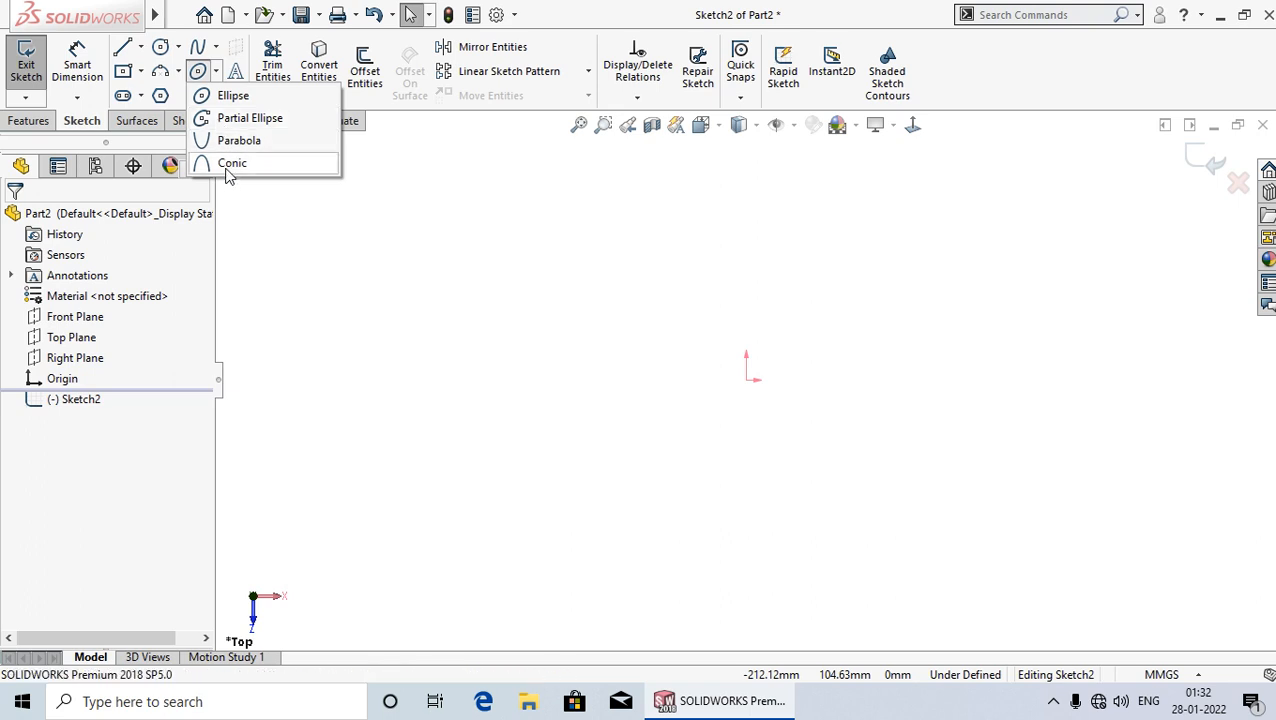
pyautogui.click(230, 98)
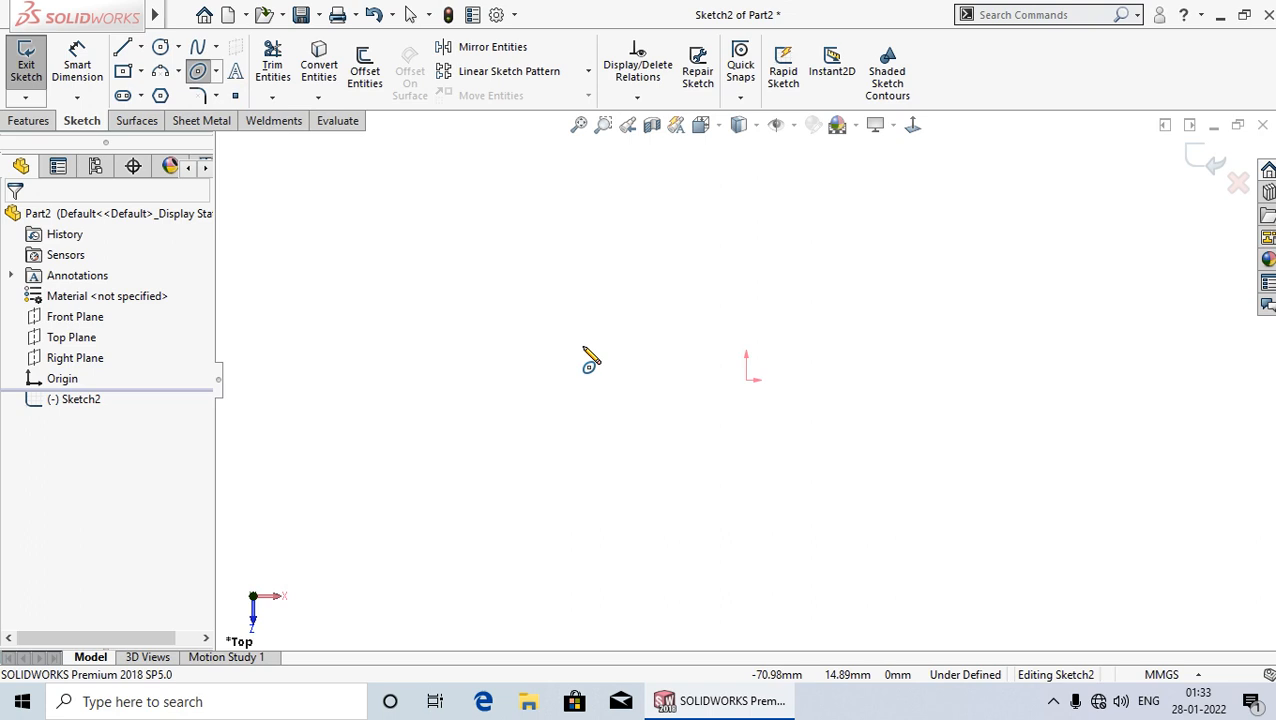
pyautogui.click(755, 380)
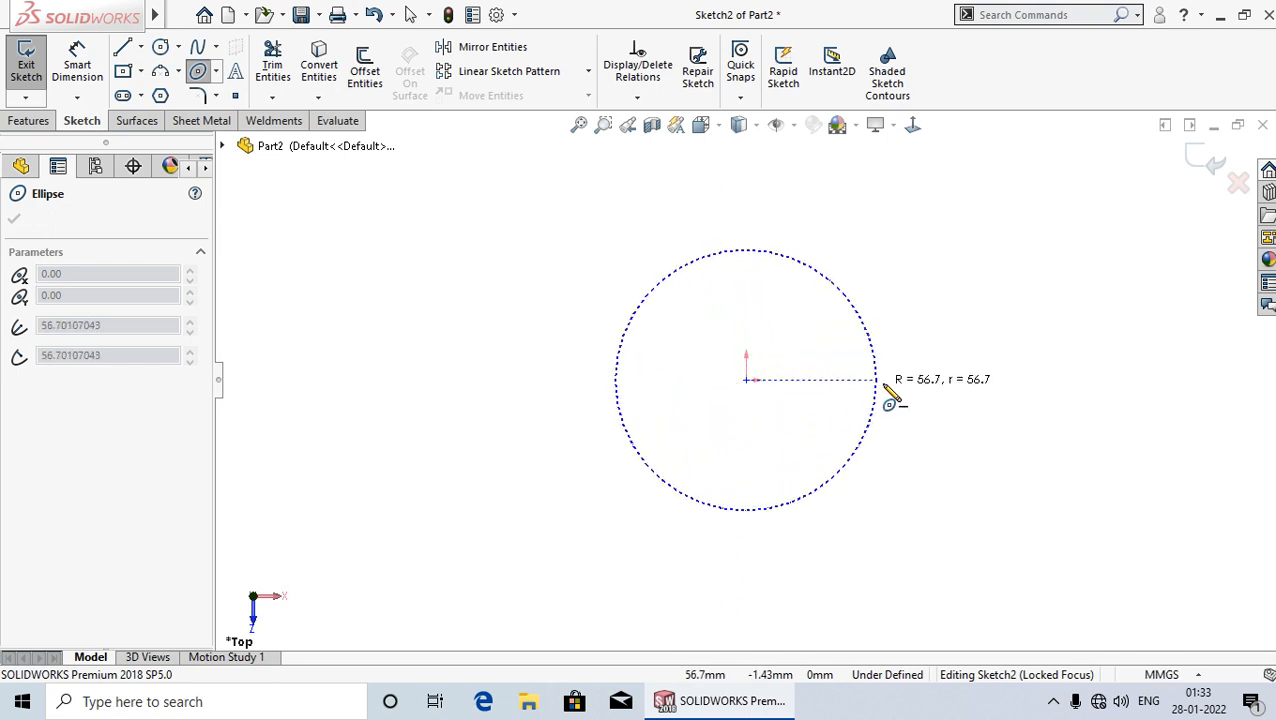
pyautogui.click(920, 380)
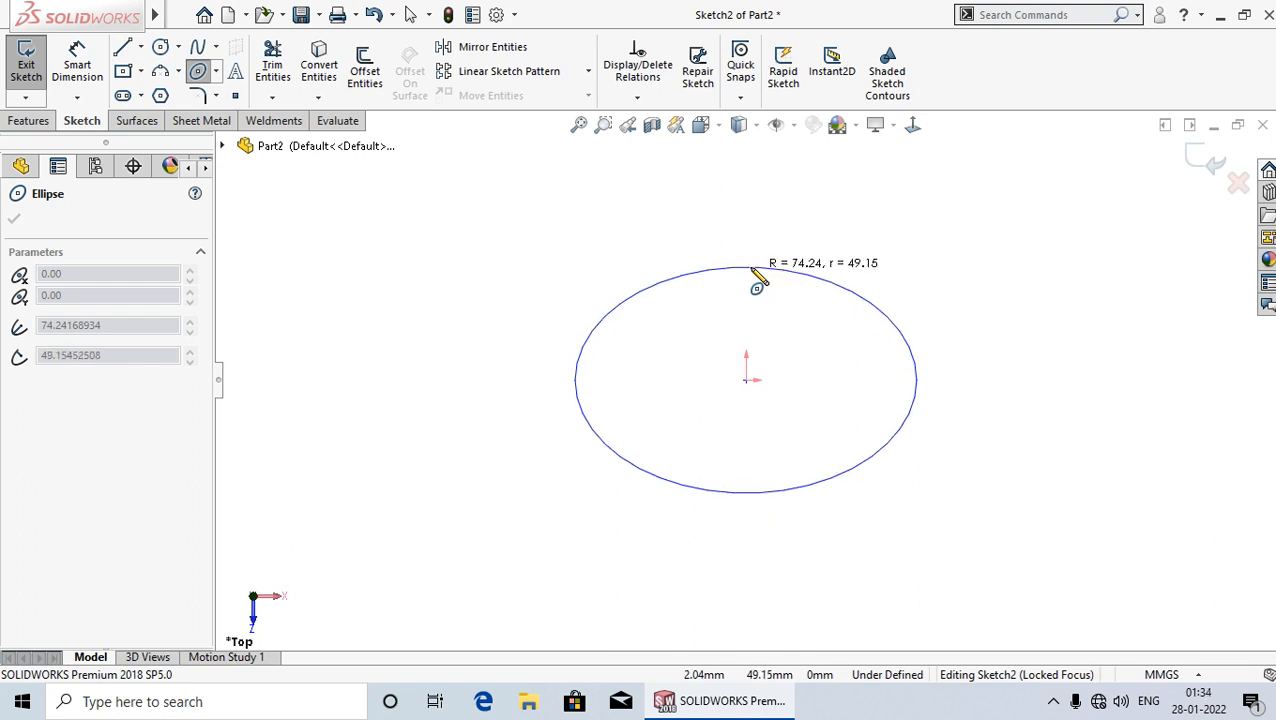
pyautogui.click(753, 270)
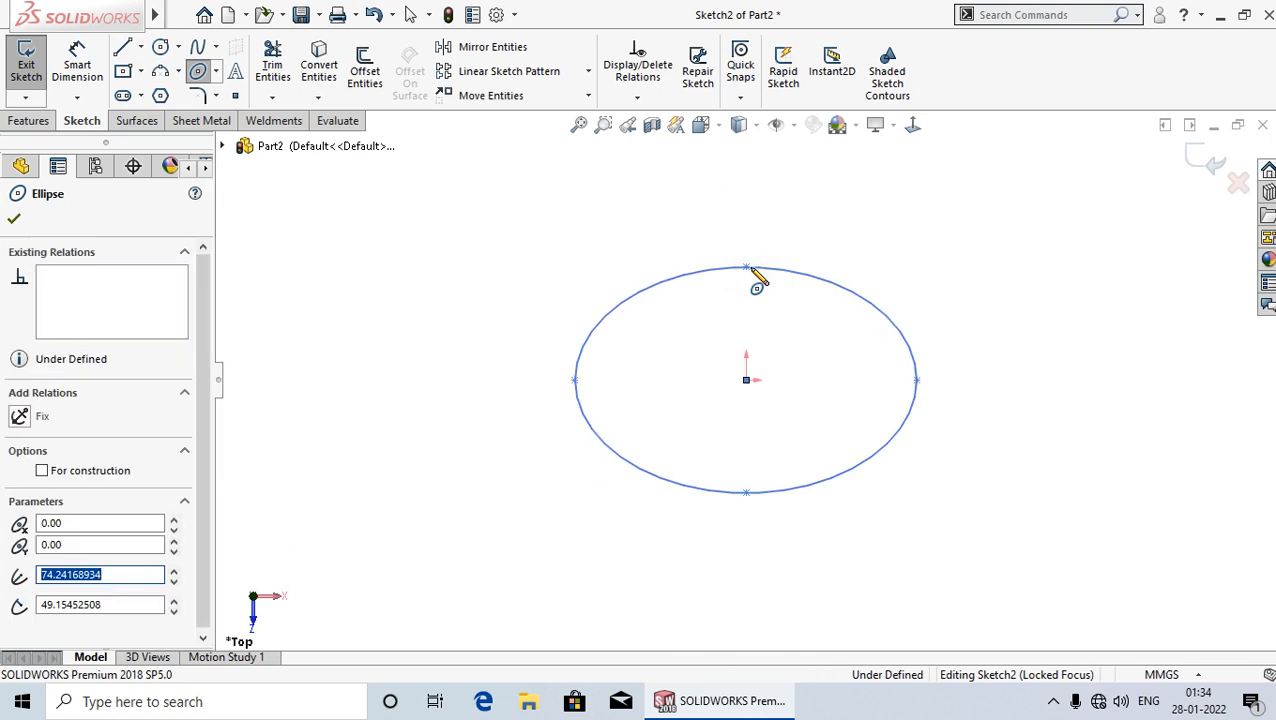
pyautogui.rightClick(757, 272)
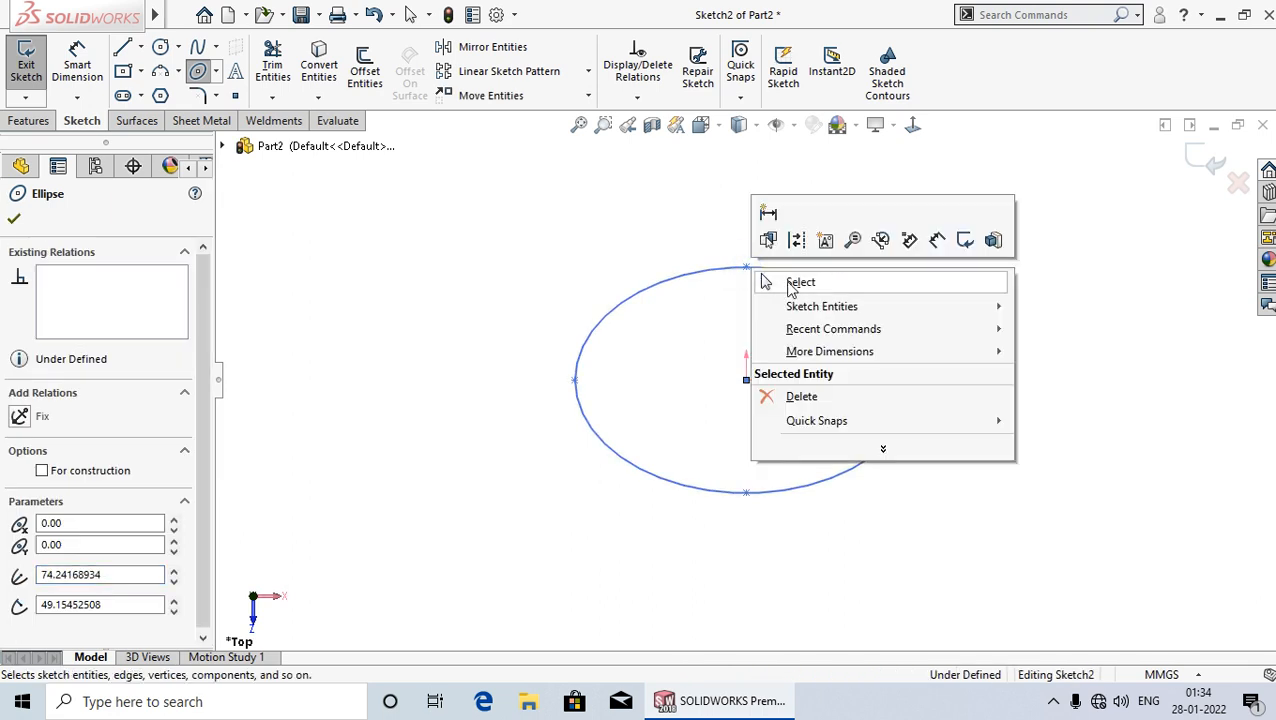
pyautogui.click(797, 284)
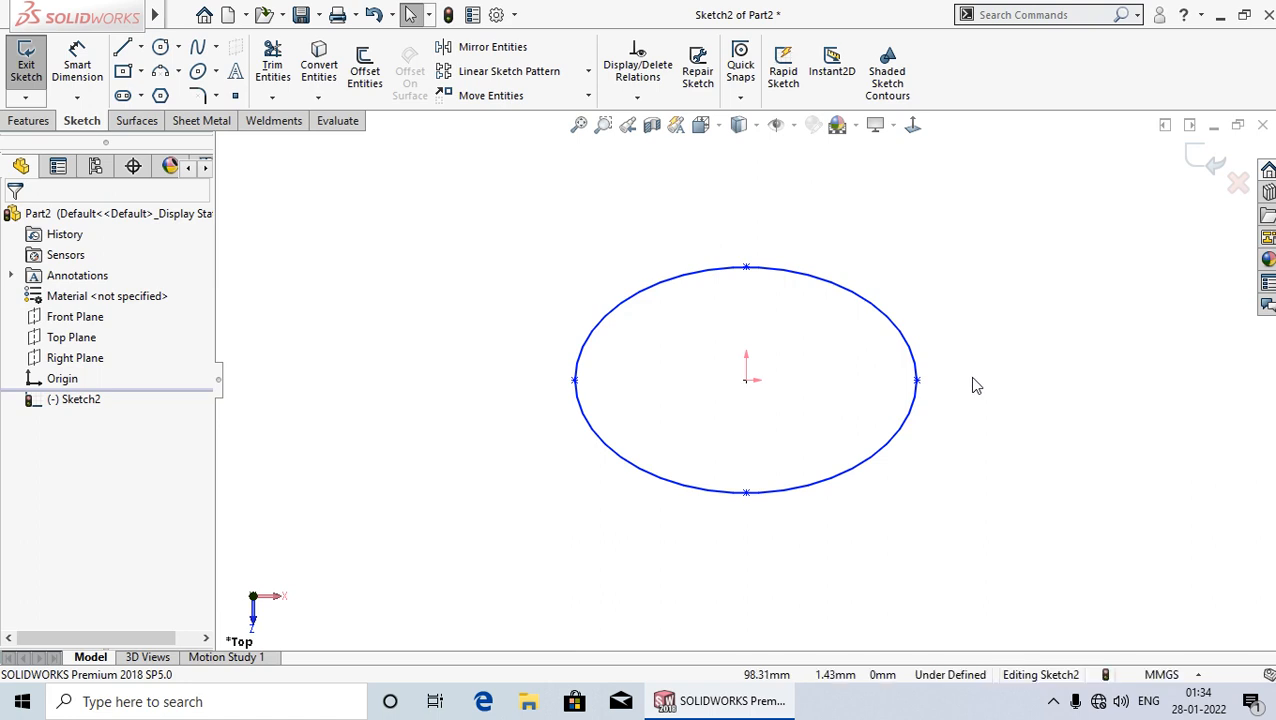
# Dimension the vertical distance from the ellipse's centre to its topmost point as 50 mm.
pyautogui.scroll(2, 975, 390)
pyautogui.scroll(-1, 900, 380)
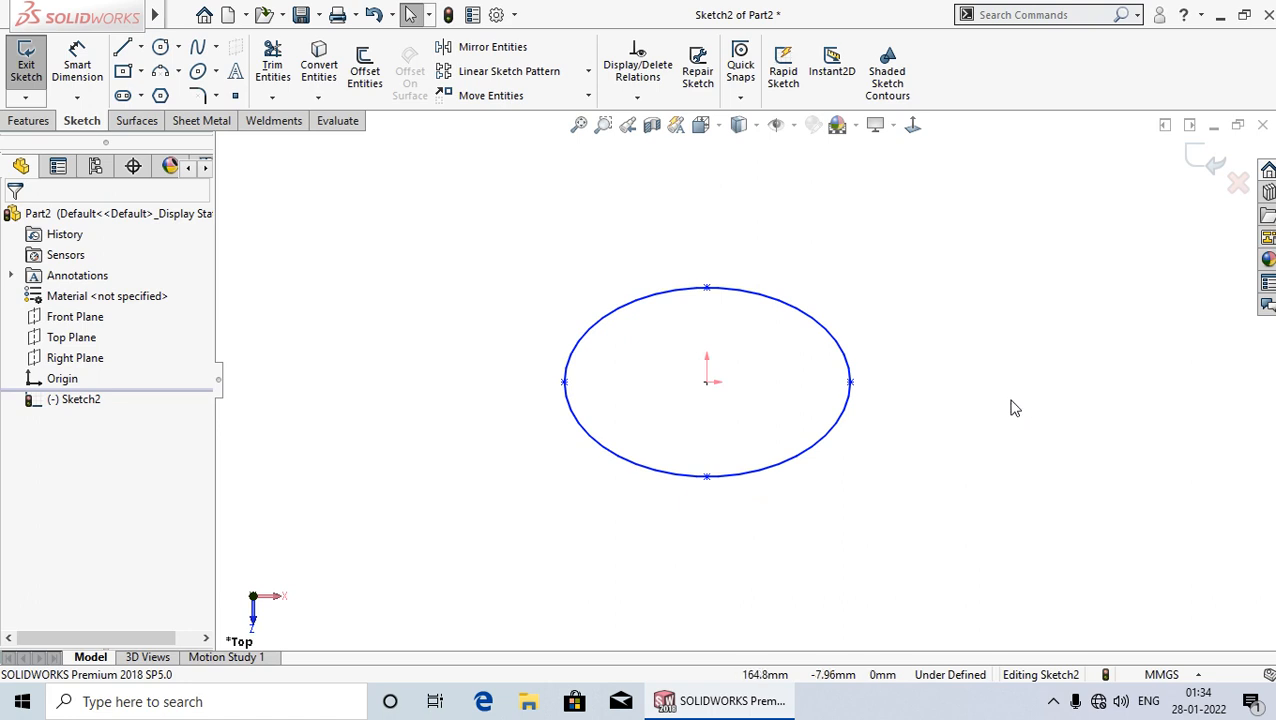
pyautogui.click(74, 55)
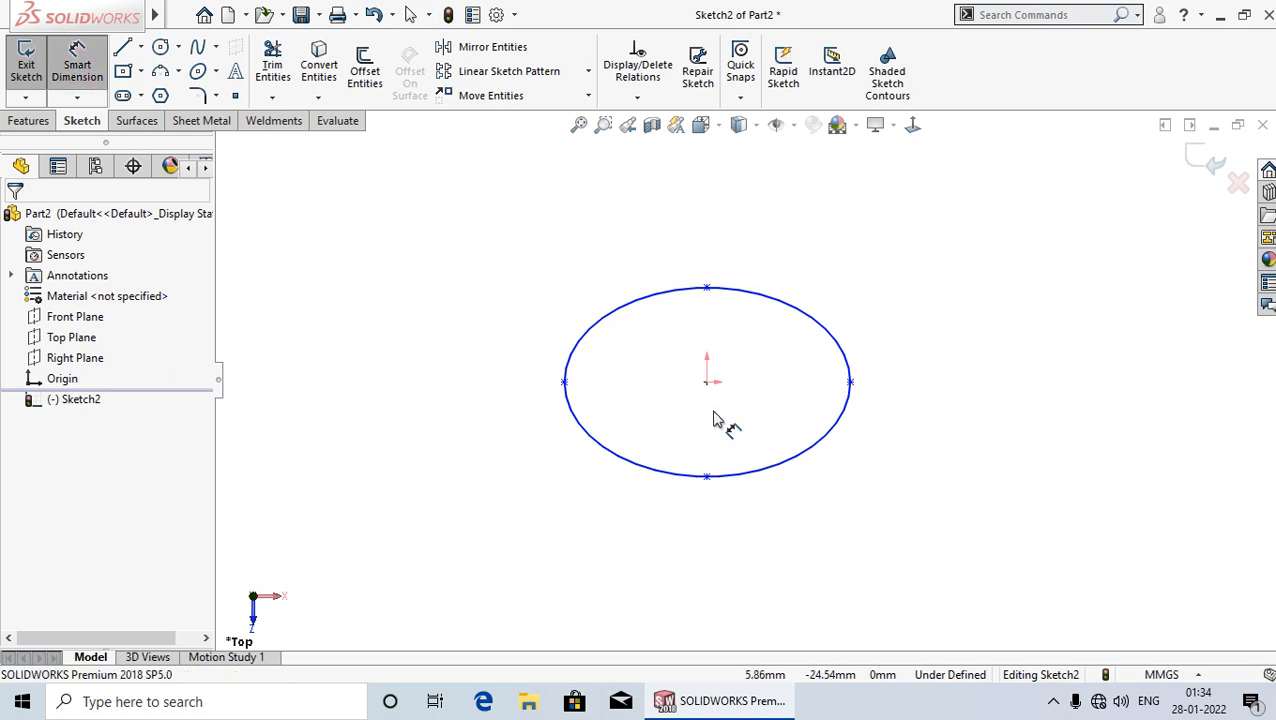
pyautogui.click(707, 288)
pyautogui.click(707, 382)
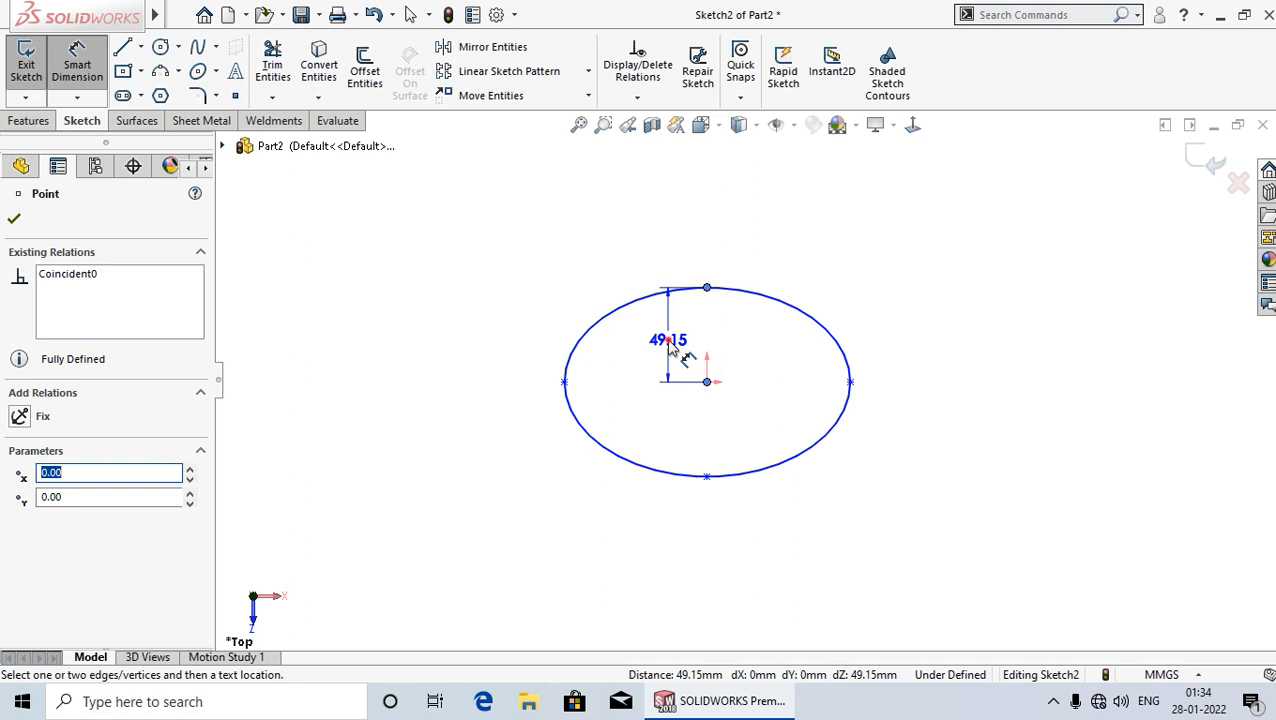
pyautogui.click(669, 343)
pyautogui.write('50')
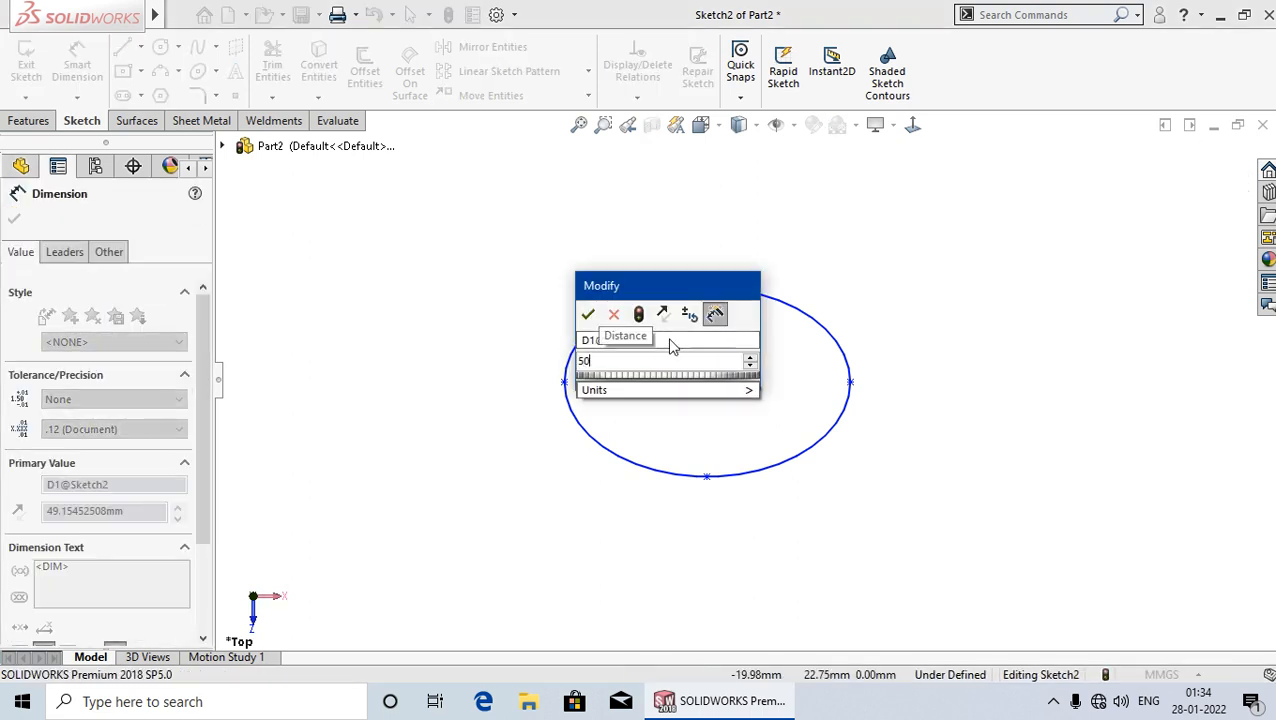
pyautogui.press('Return')
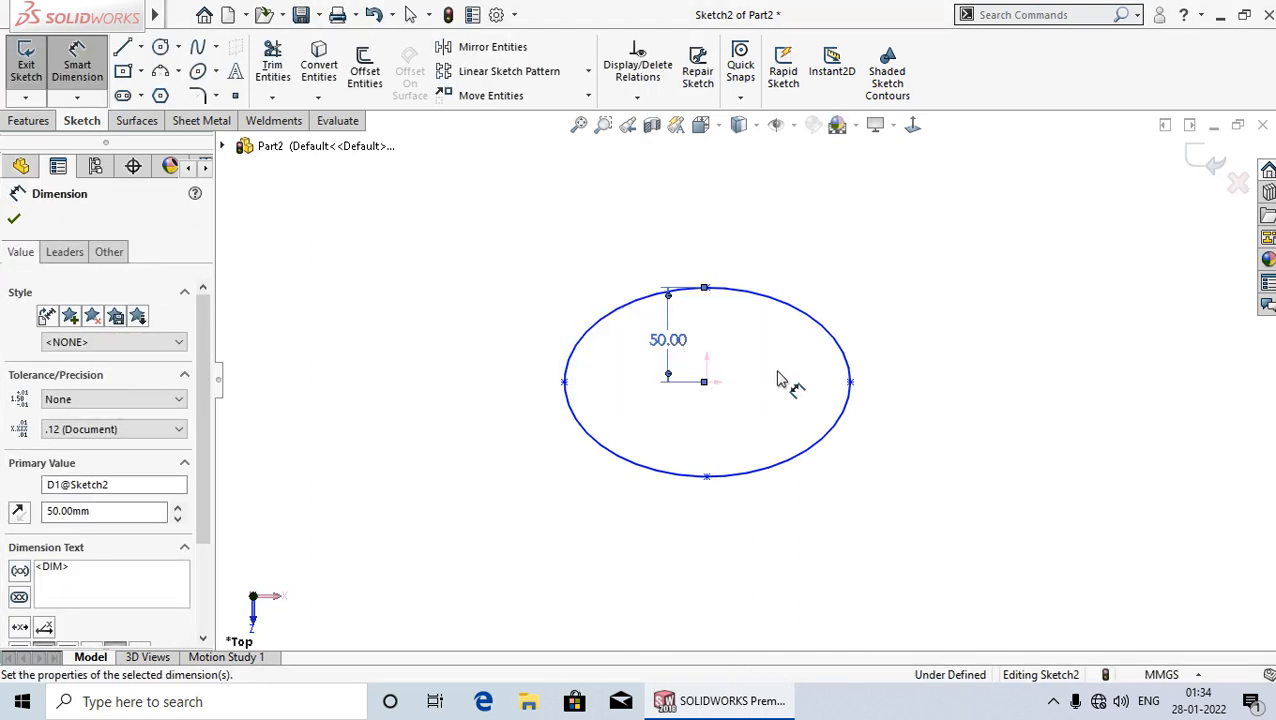
# Dimension the horizontal distance from the ellipse's centre to its rightmost point as 75 mm.
pyautogui.click(778, 380)
pyautogui.click(706, 382)
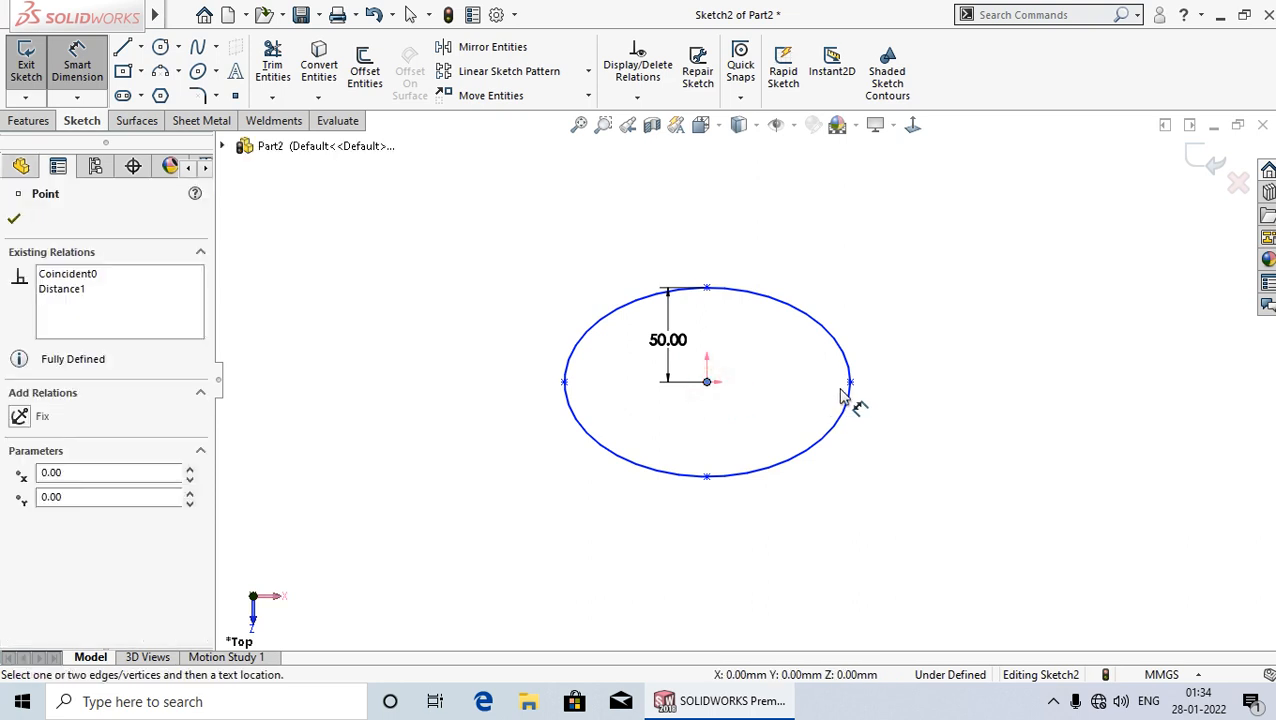
pyautogui.click(850, 382)
pyautogui.click(785, 250)
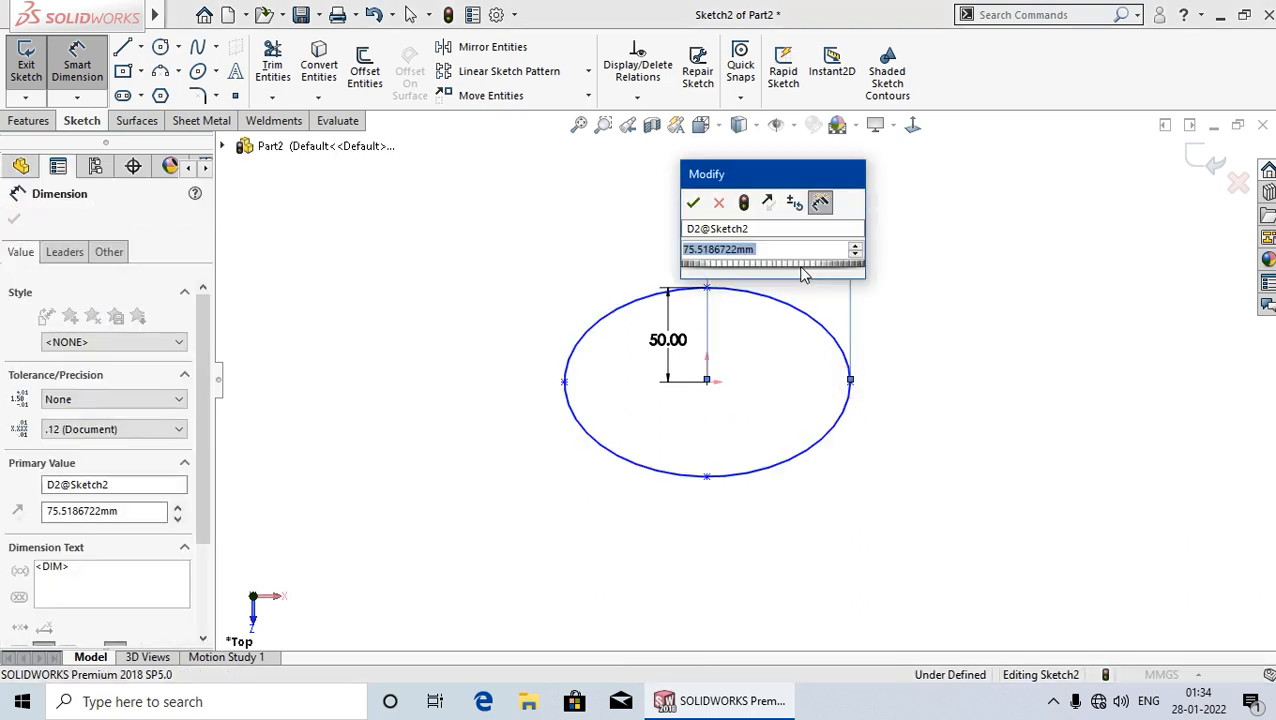
pyautogui.write('75')
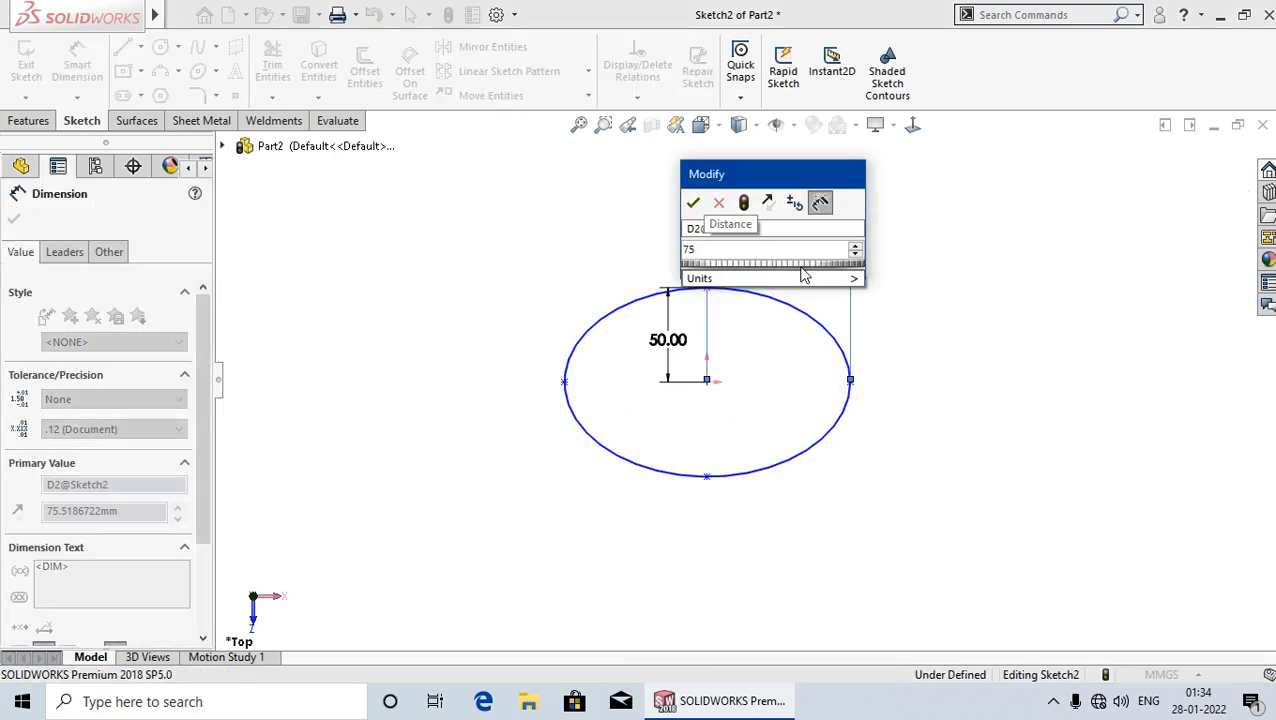
pyautogui.press('Return')
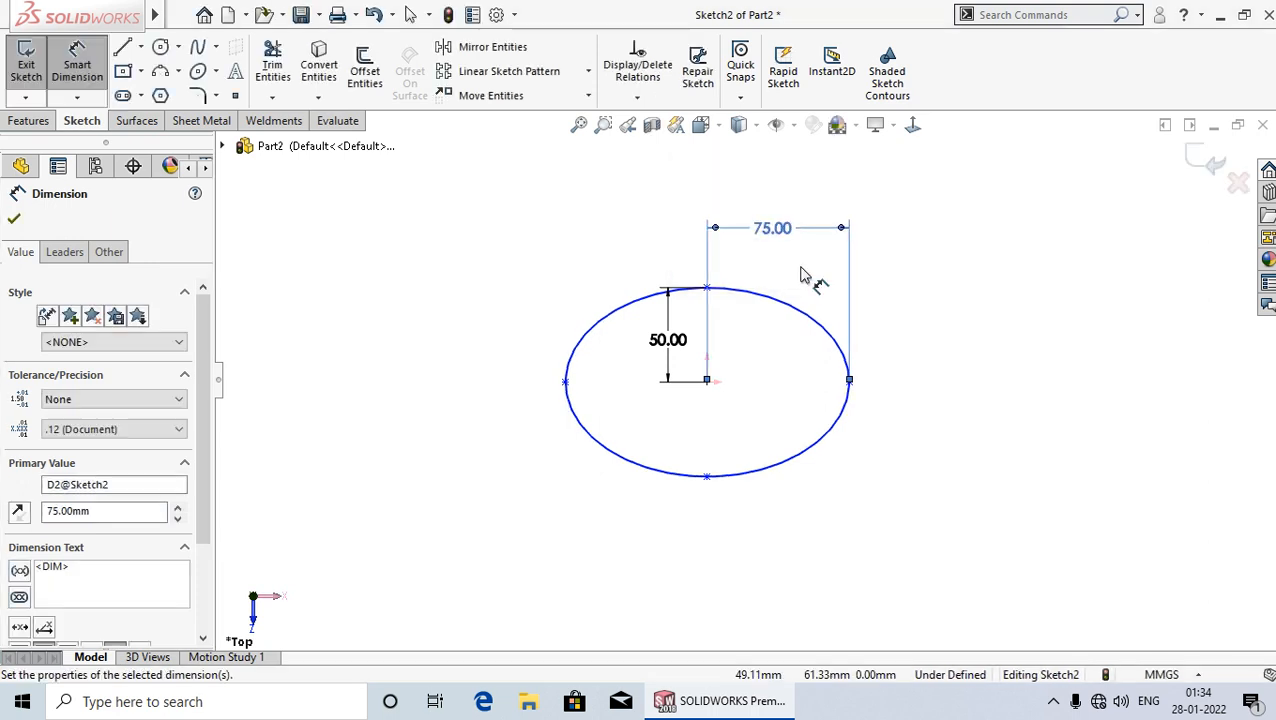
pyautogui.click(14, 221)
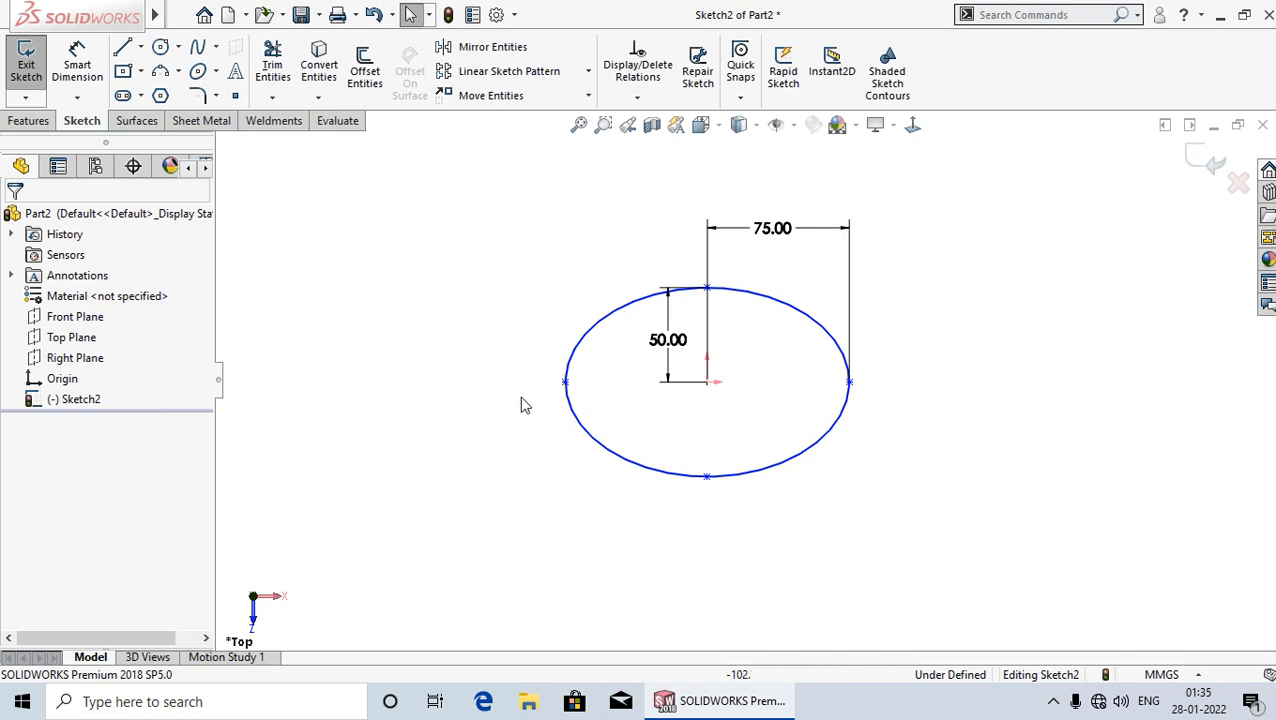
# Add a Horizontal relation between the ellipse's leftmost point and its centre, and move the 50 mm dimension text above the ellipse.
pyautogui.click(566, 383)
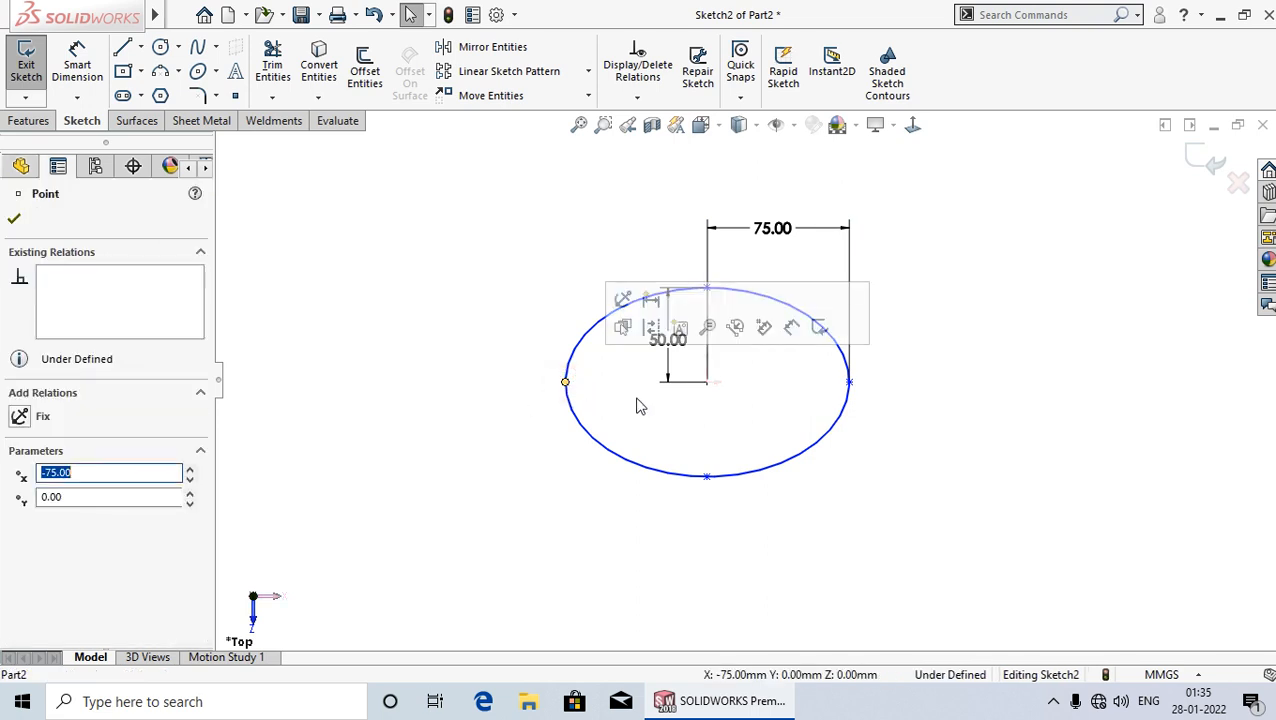
pyautogui.keyDown('ctrl'); pyautogui.click(708, 384); pyautogui.keyUp('ctrl')
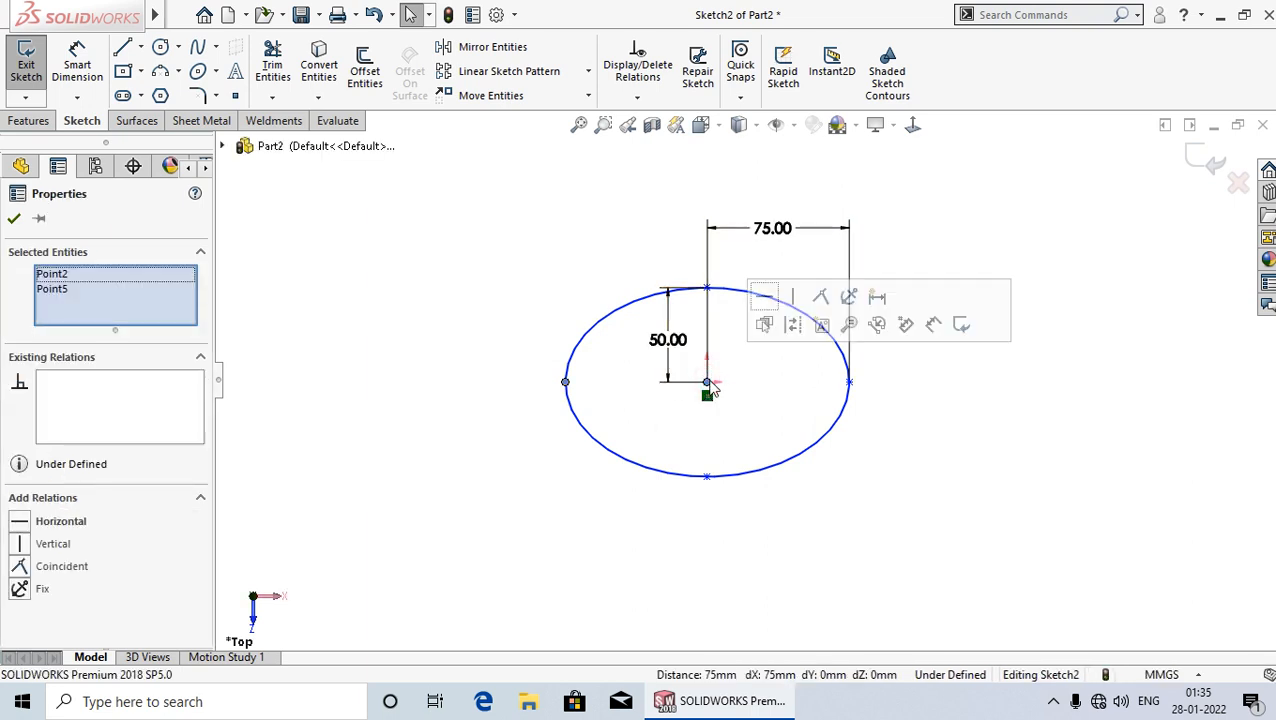
pyautogui.click(22, 523)
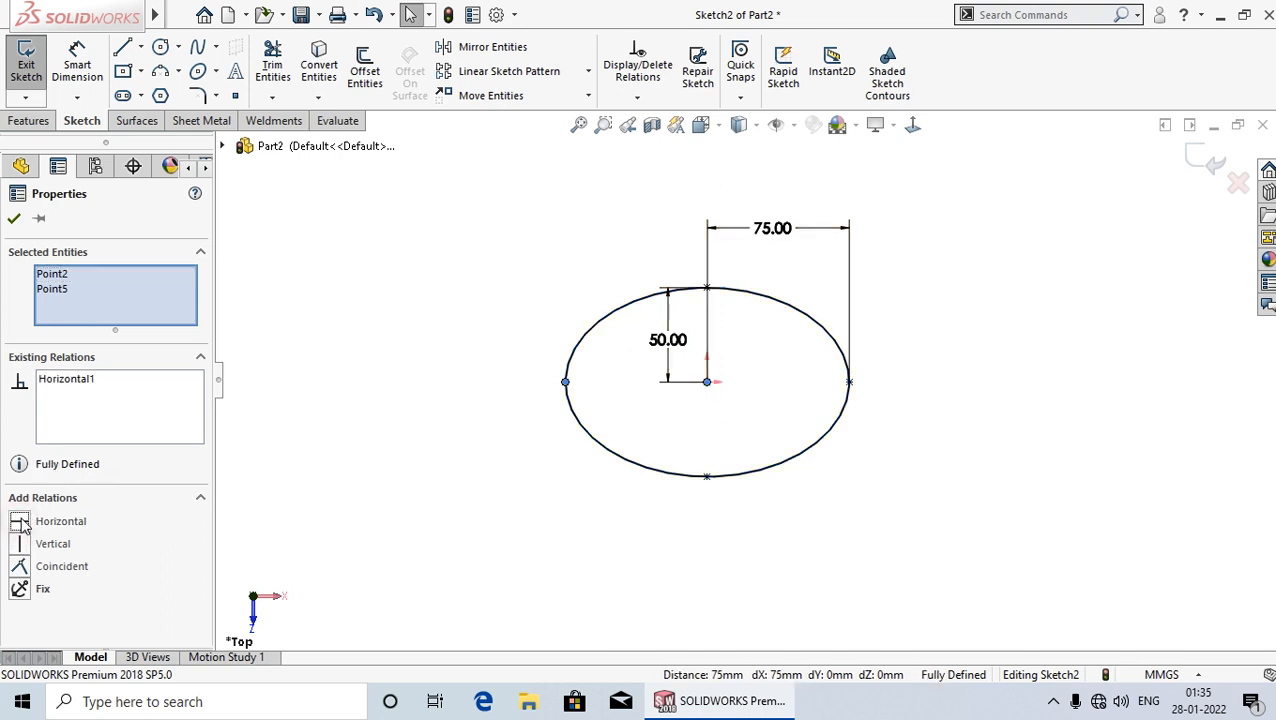
pyautogui.click(14, 218)
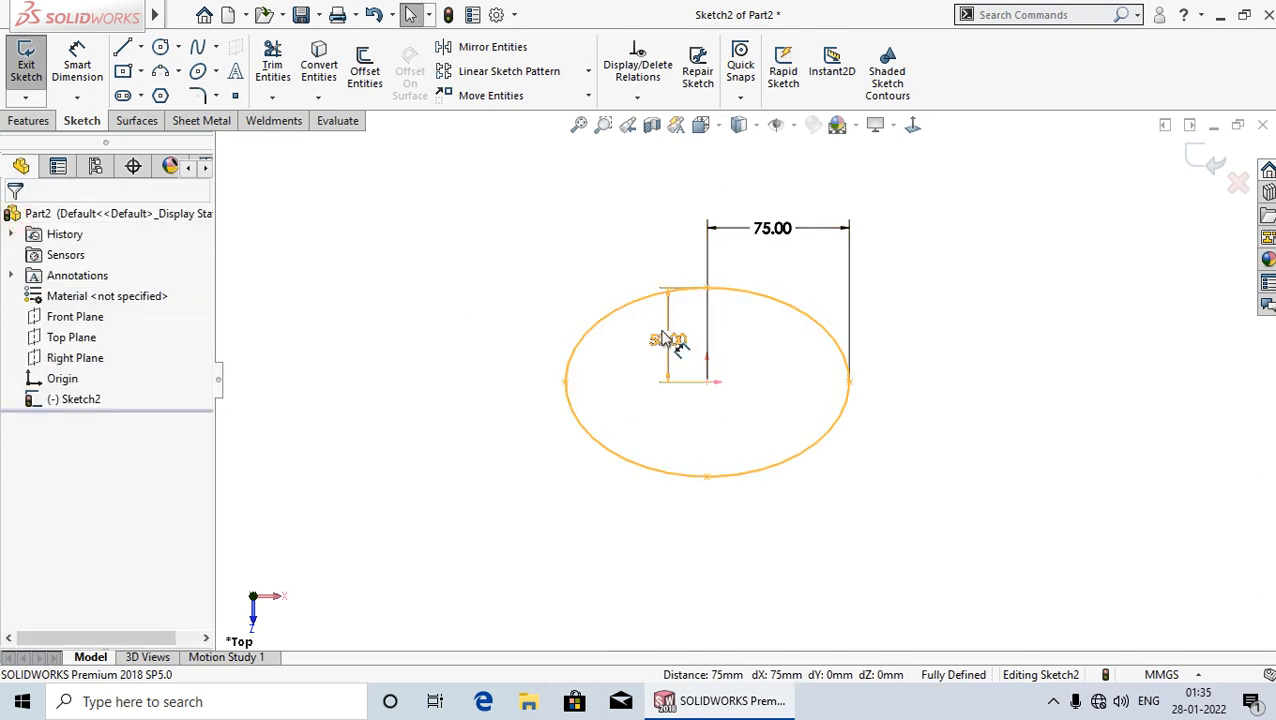
pyautogui.moveTo(672, 342); pyautogui.dragTo(641, 243)
pyautogui.click(484, 302)
# Delete the ellipse together with both of its dimensions from the sketch.
pyautogui.scroll(-2, 745, 259)
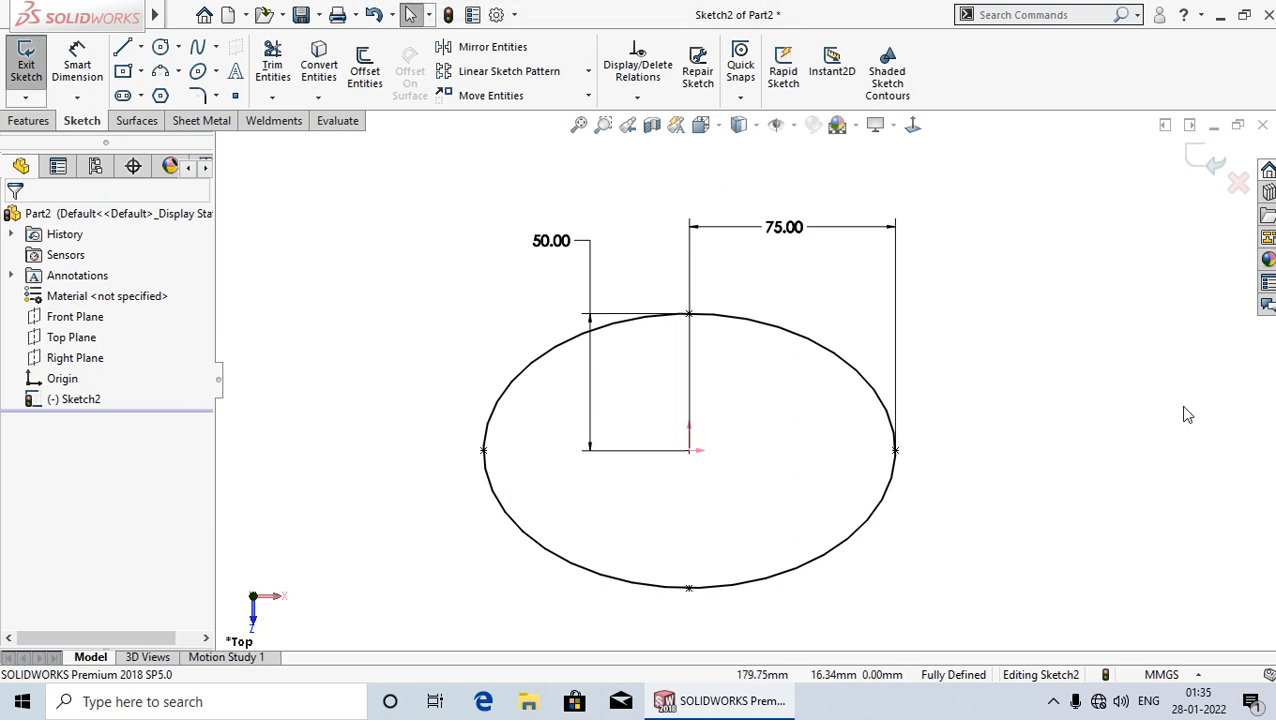
pyautogui.scroll(2, 1065, 465)
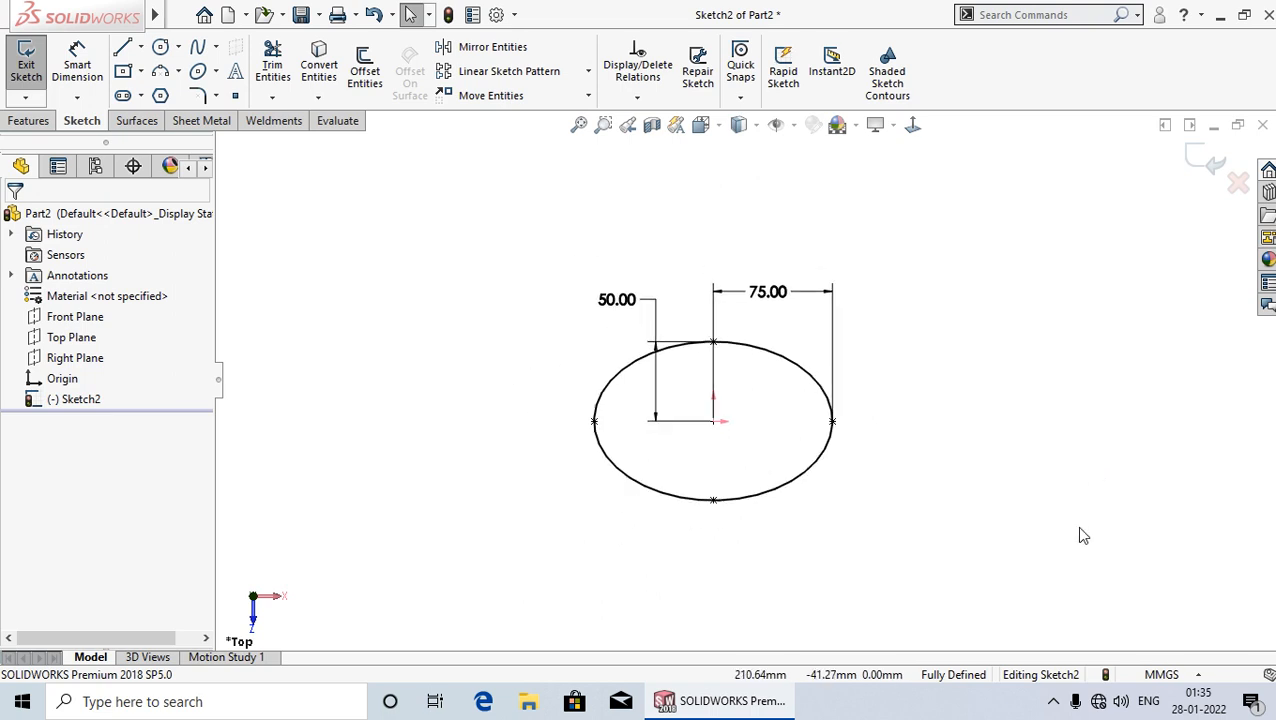
pyautogui.moveTo(1078, 558); pyautogui.dragTo(563, 261)
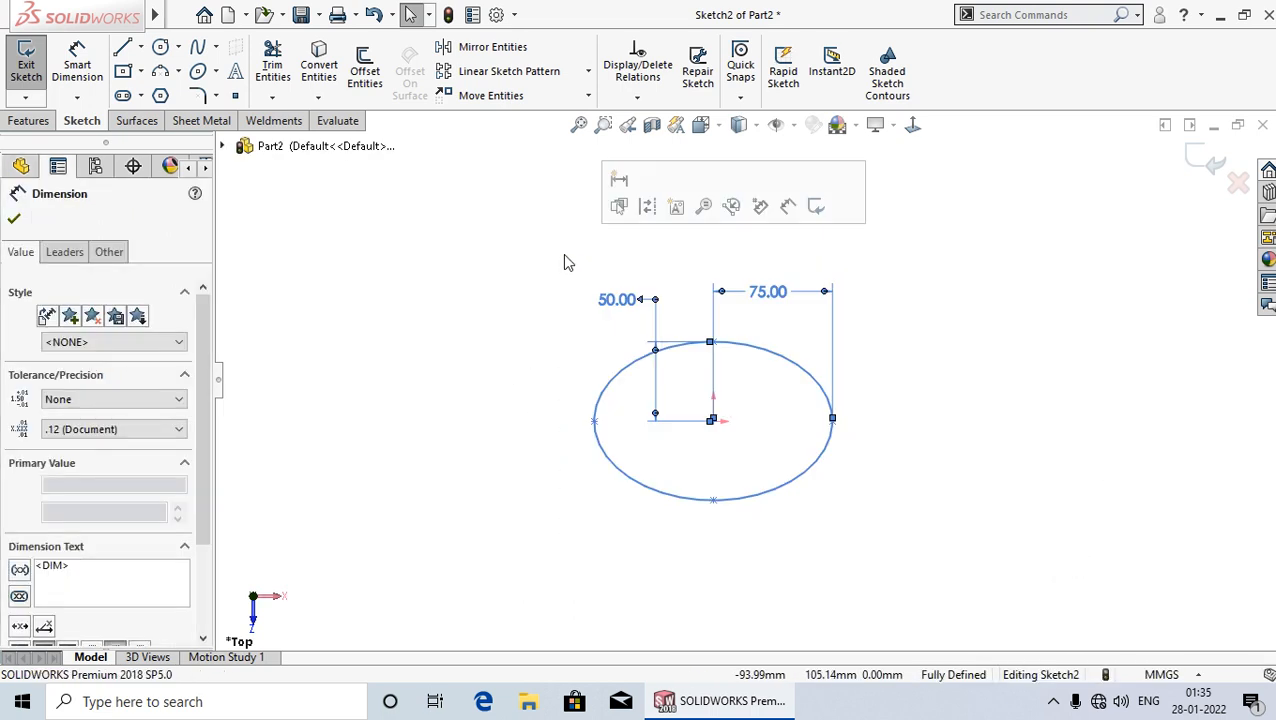
pyautogui.press('Delete')
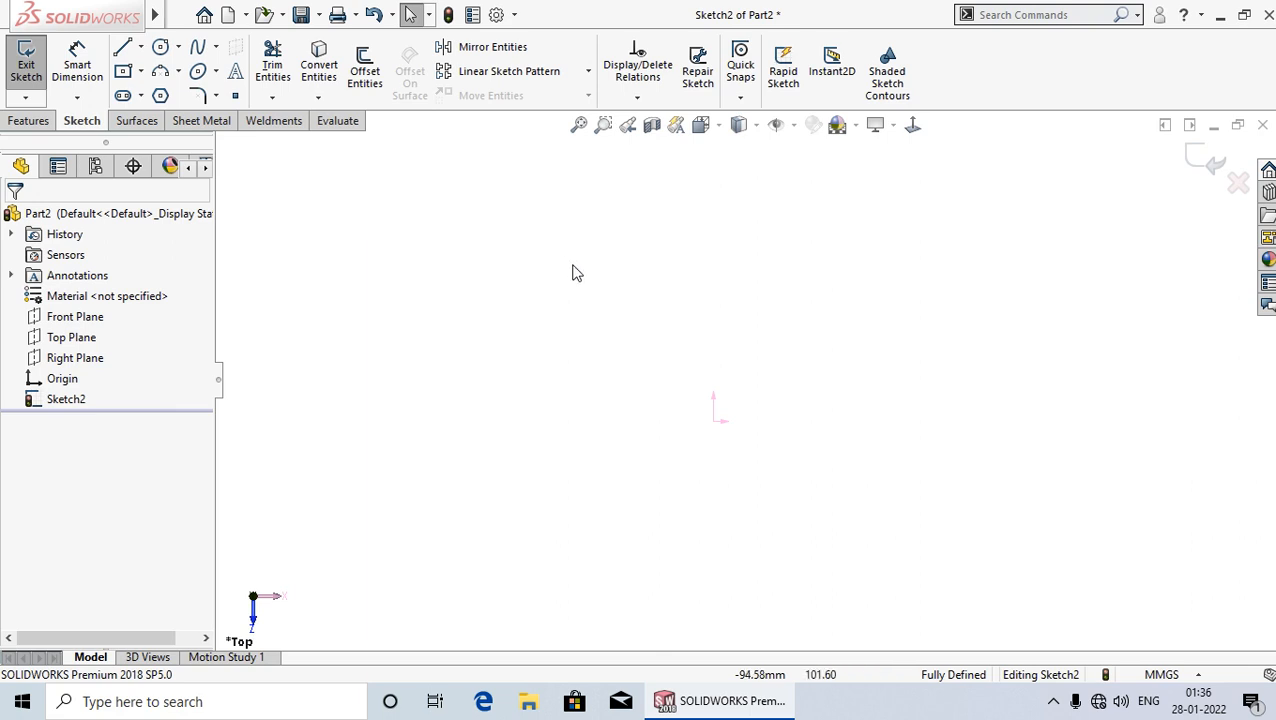
# Sketch a partial ellipse centred on the origin, radii about 103 and 54 mm, leaving a small gap in its upper-right part.
pyautogui.click(216, 74)
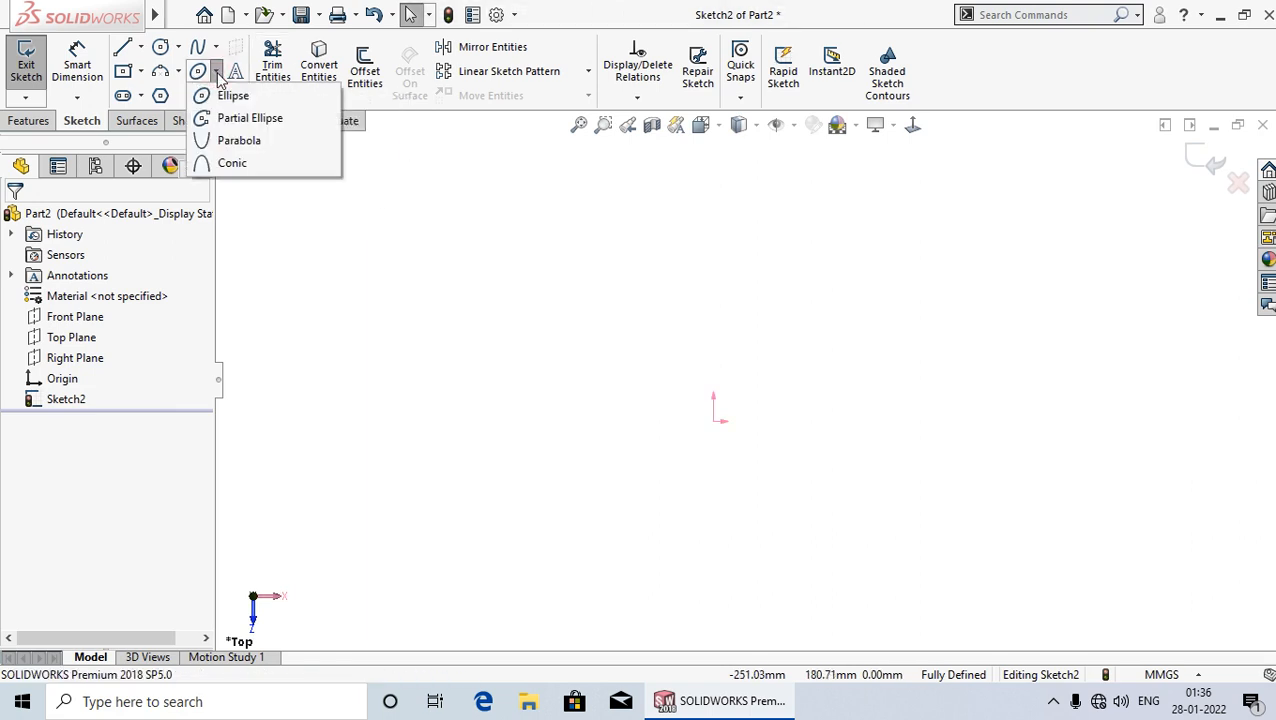
pyautogui.click(250, 120)
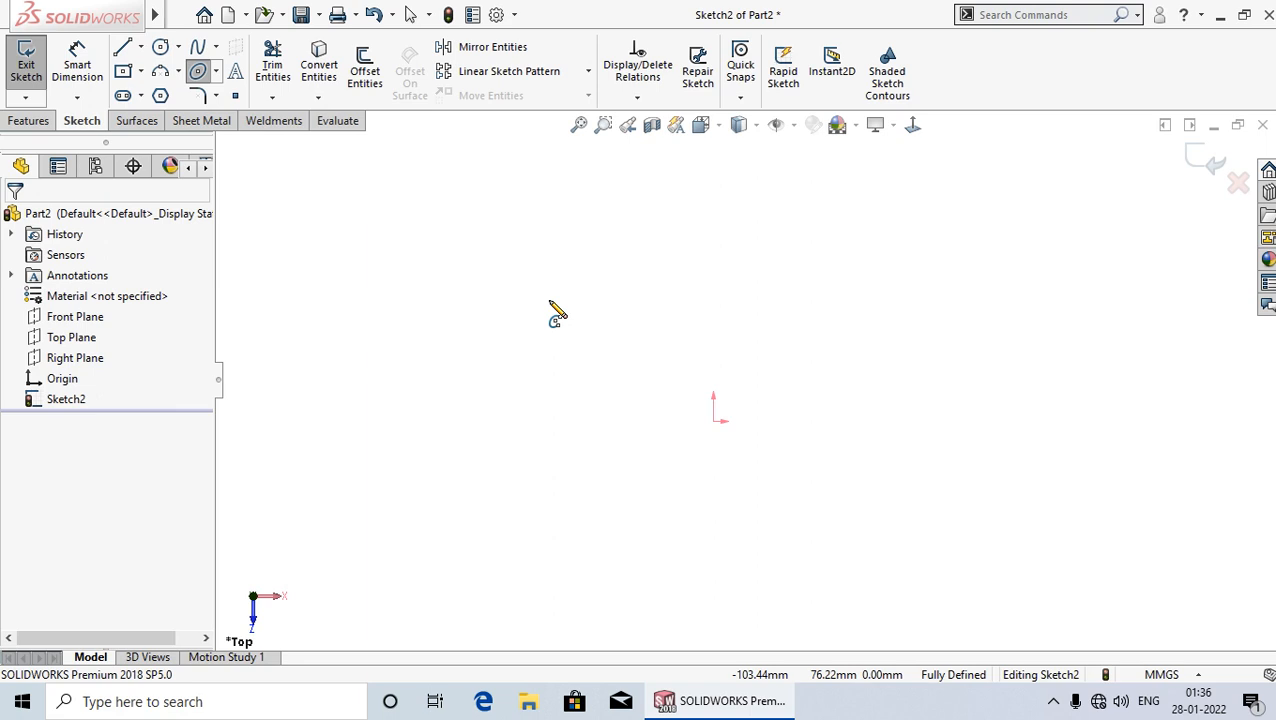
pyautogui.click(713, 421)
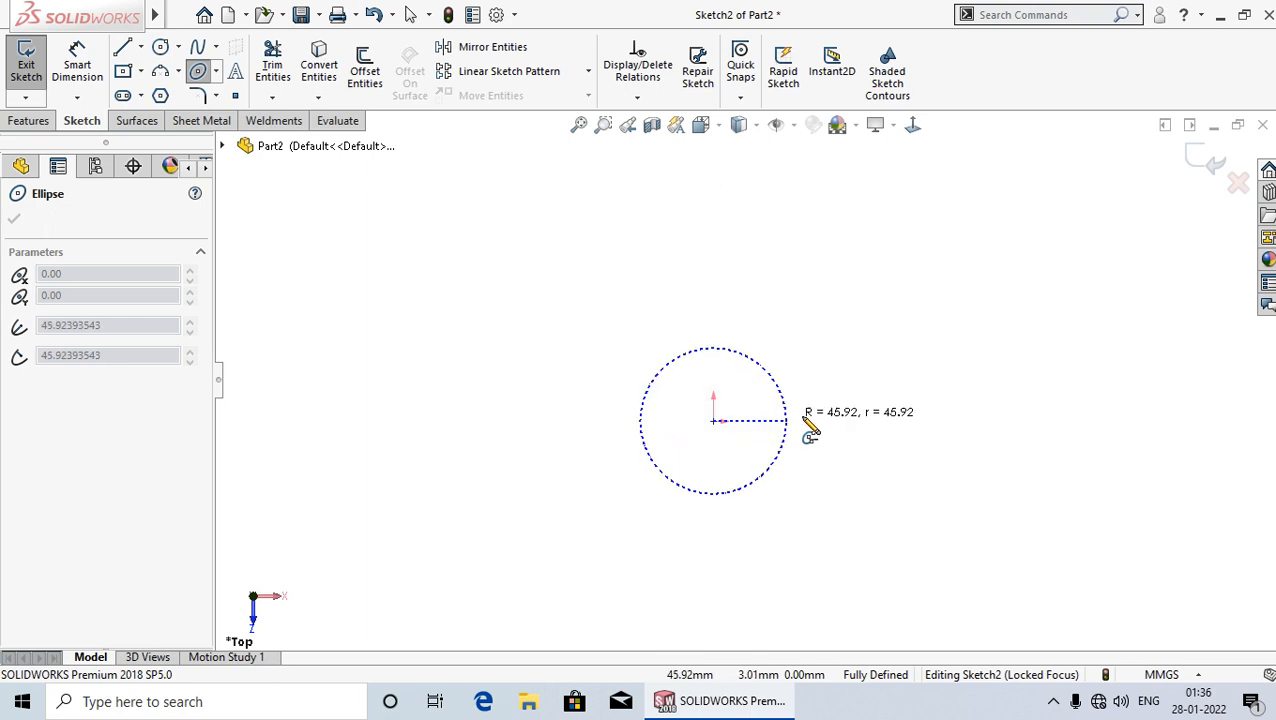
pyautogui.click(877, 421)
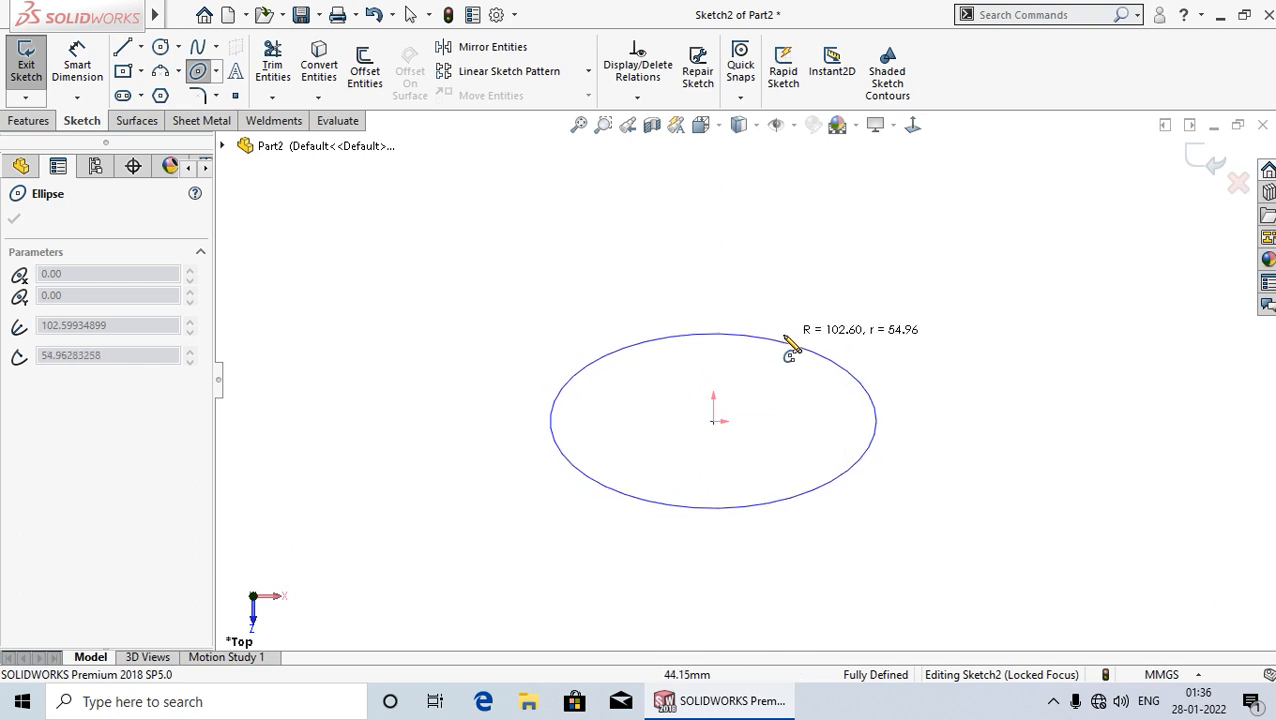
pyautogui.click(783, 337)
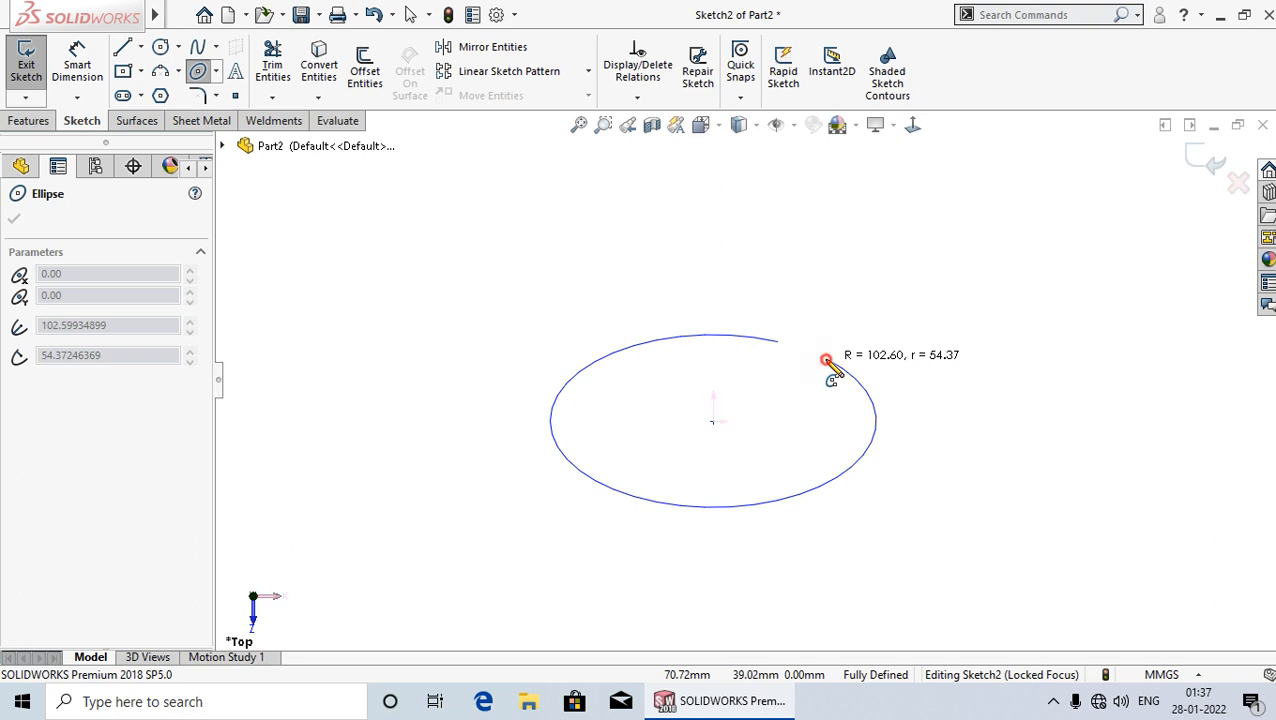
pyautogui.click(826, 359)
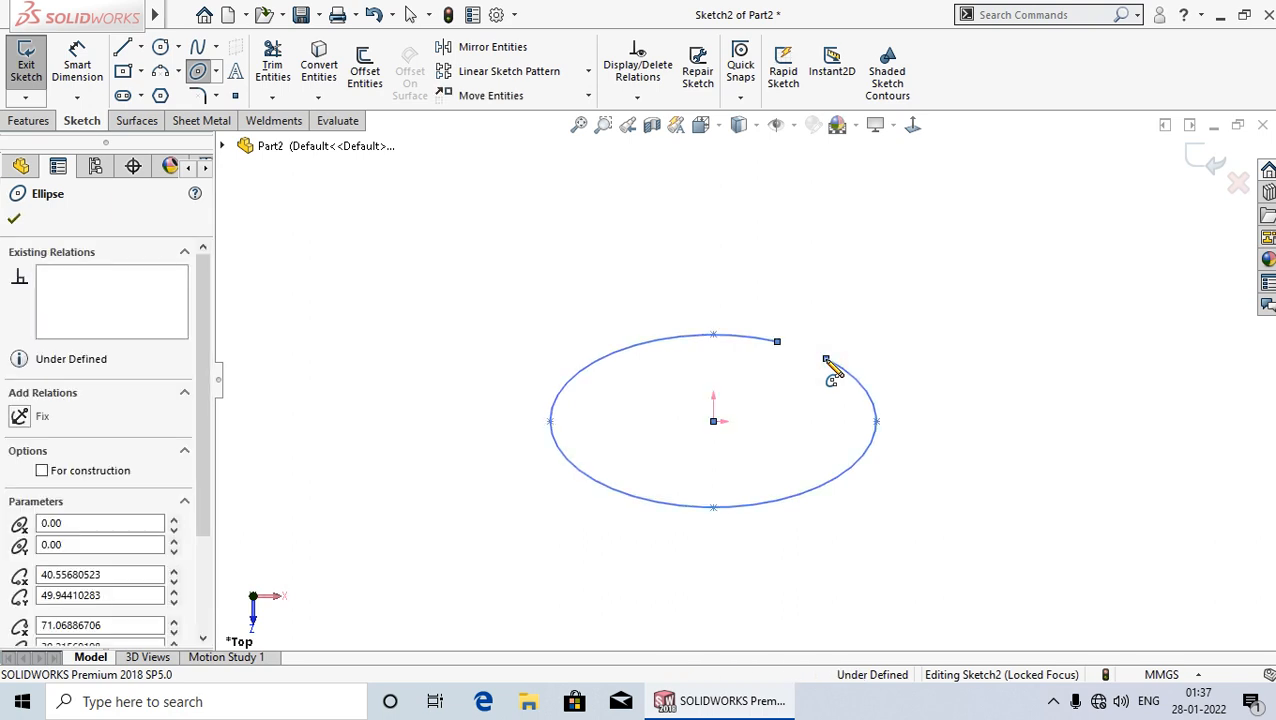
pyautogui.rightClick(826, 359)
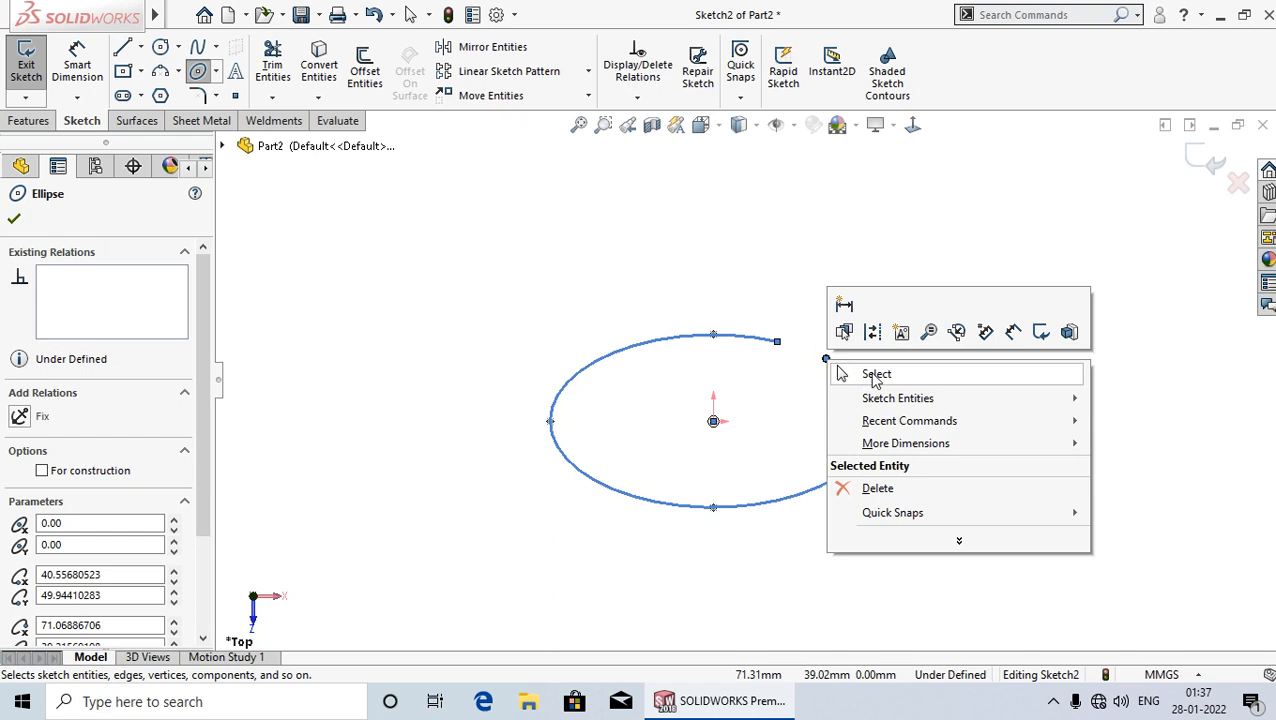
pyautogui.click(875, 374)
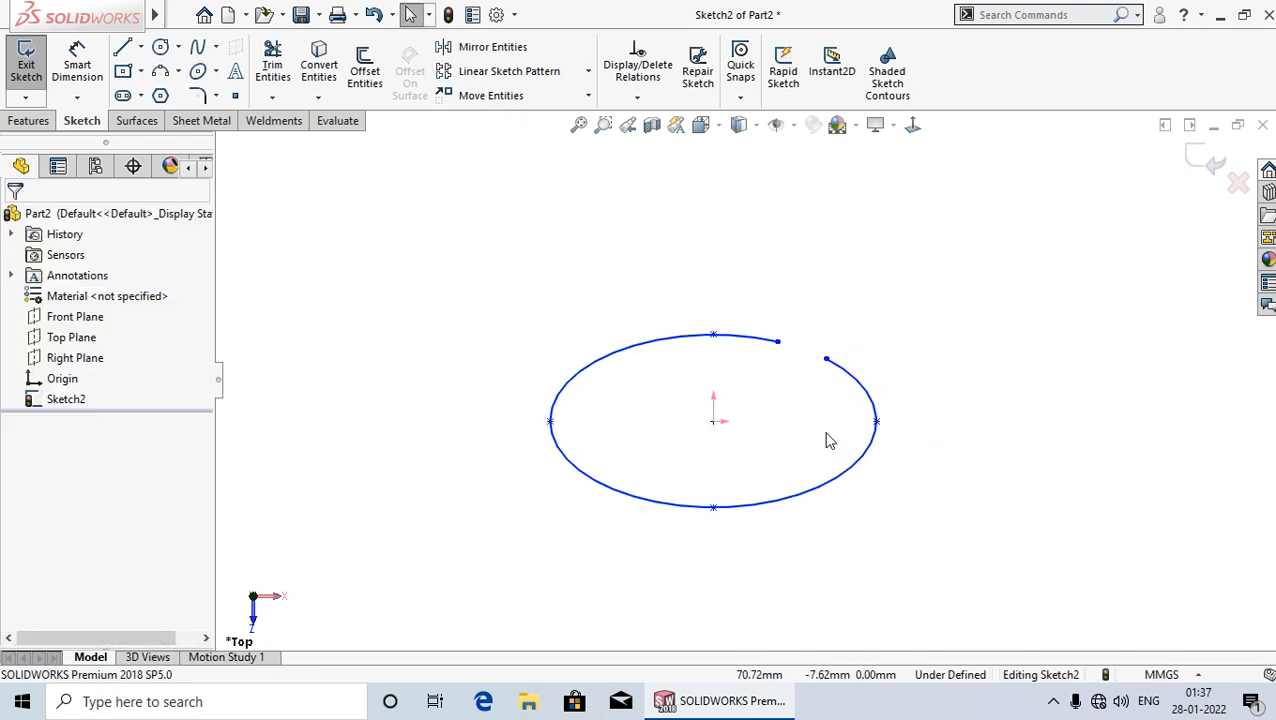
# Dimension the vertical distance from the partial ellipse's centre to its topmost point as 55 mm.
pyautogui.scroll(-1, 835, 443)
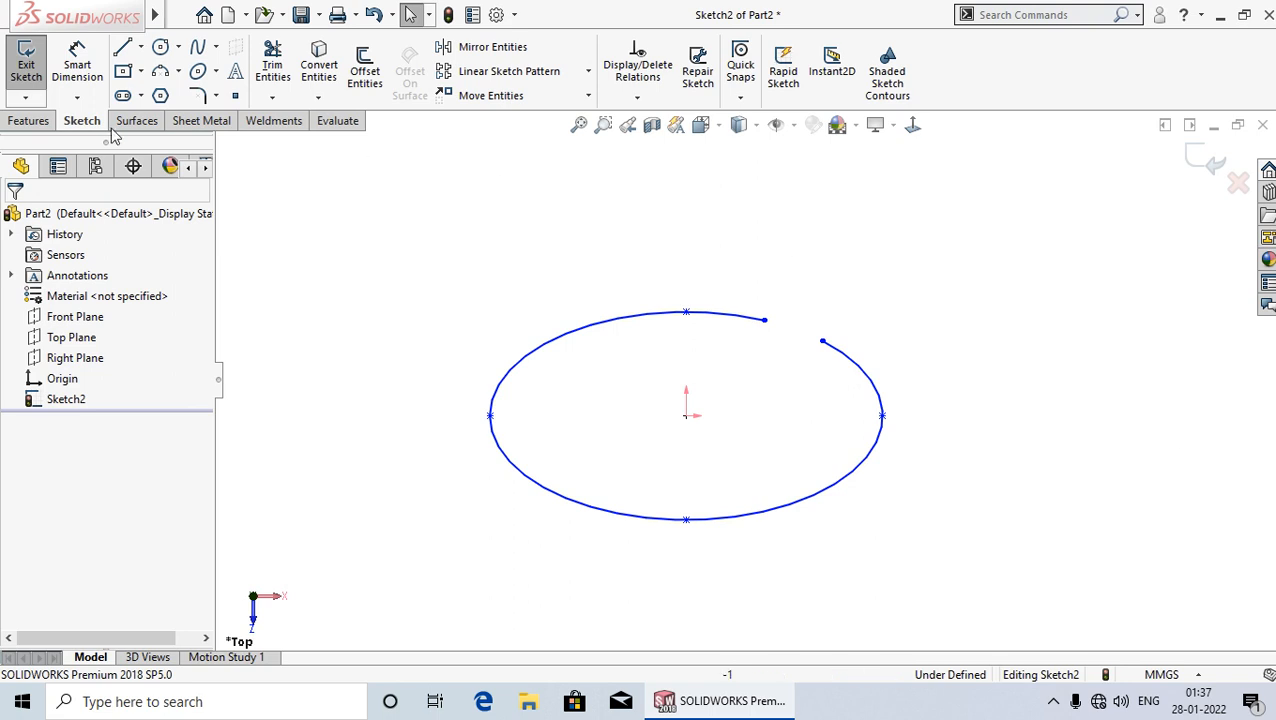
pyautogui.click(77, 65)
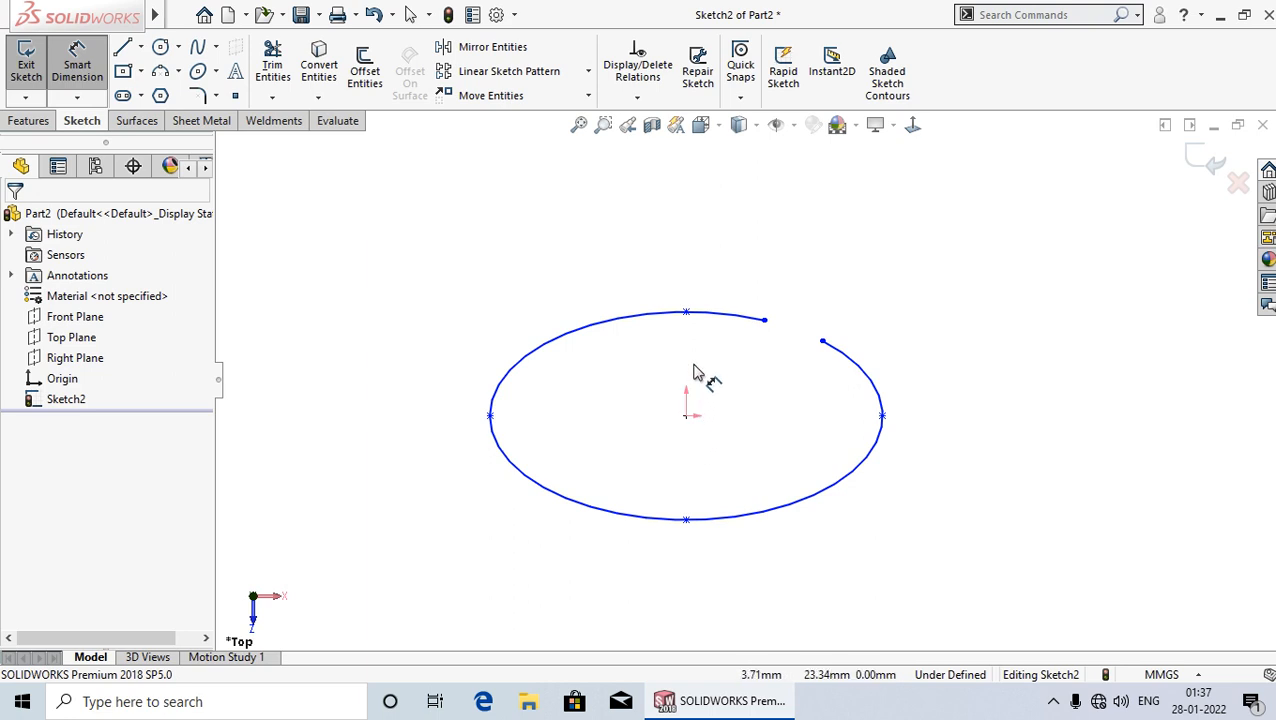
pyautogui.click(686, 313)
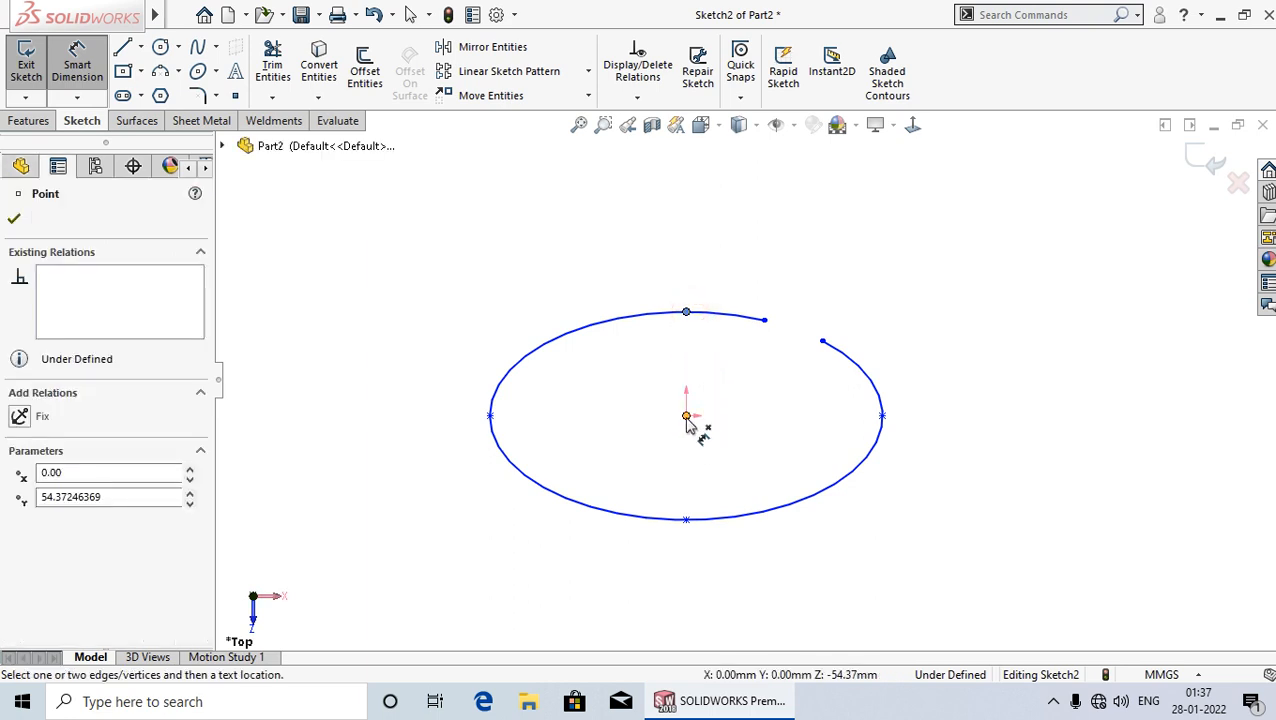
pyautogui.click(686, 415)
pyautogui.click(617, 386)
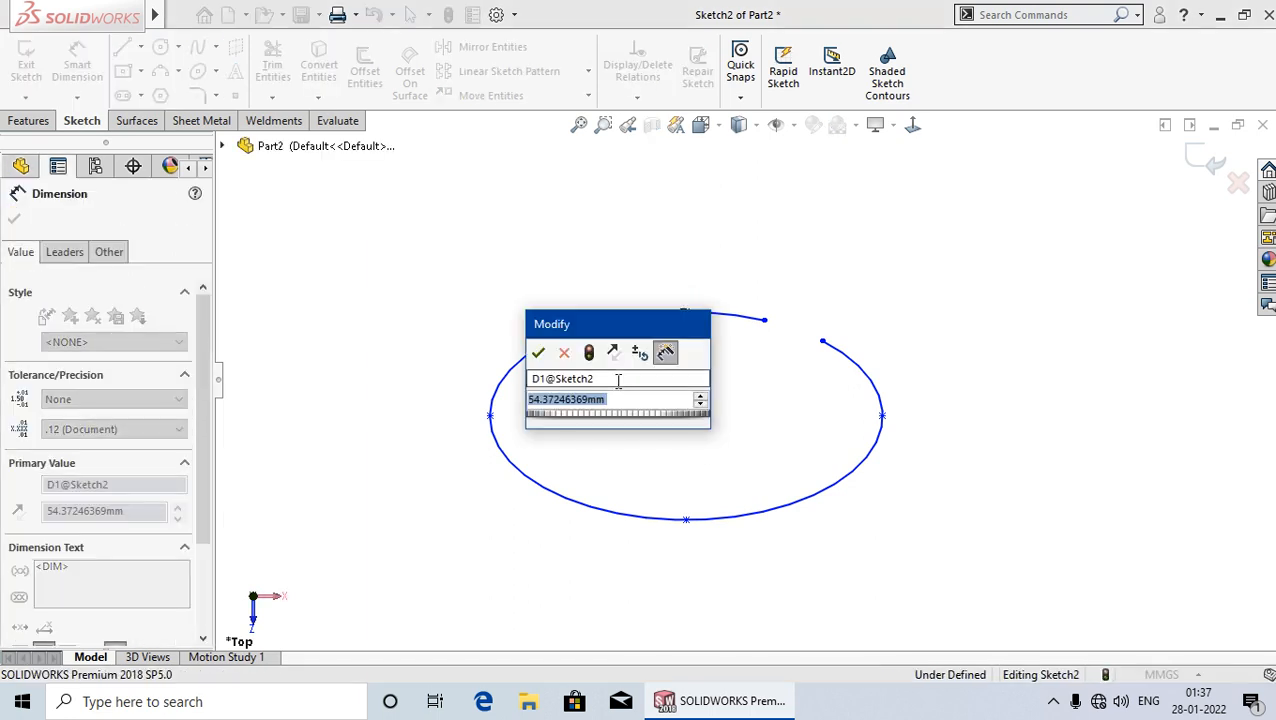
pyautogui.write('55')
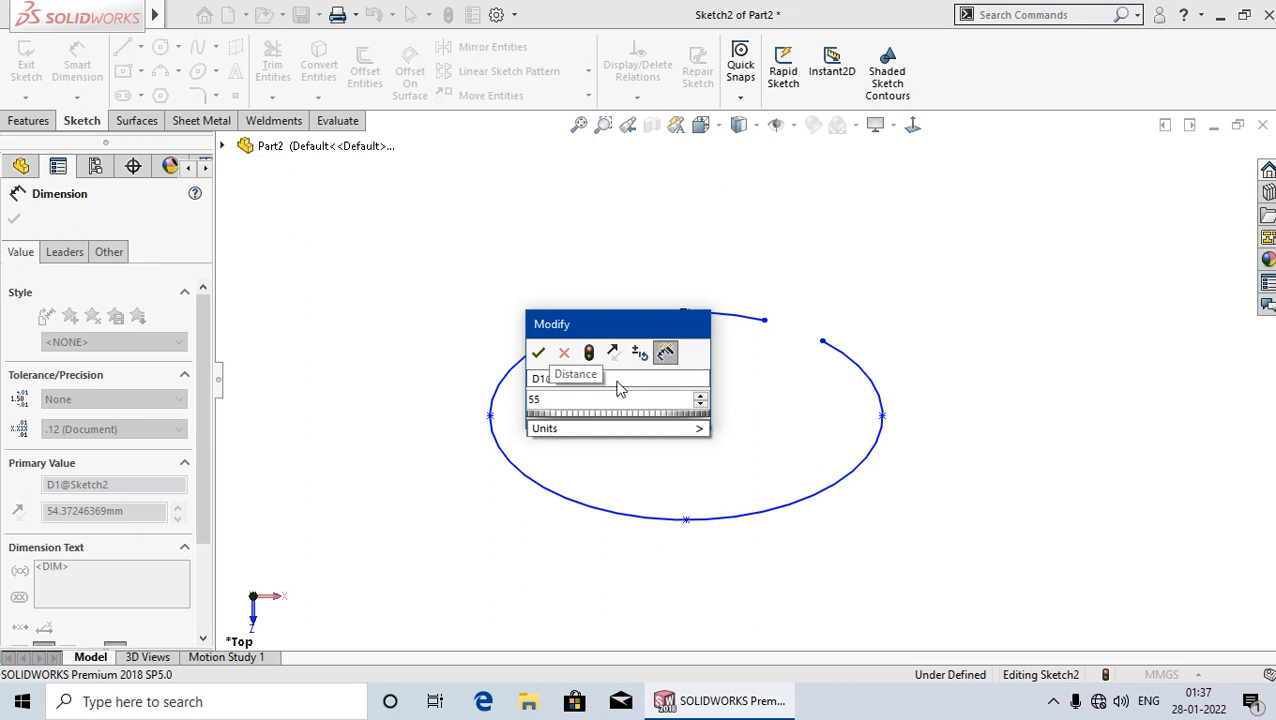
pyautogui.press('Return')
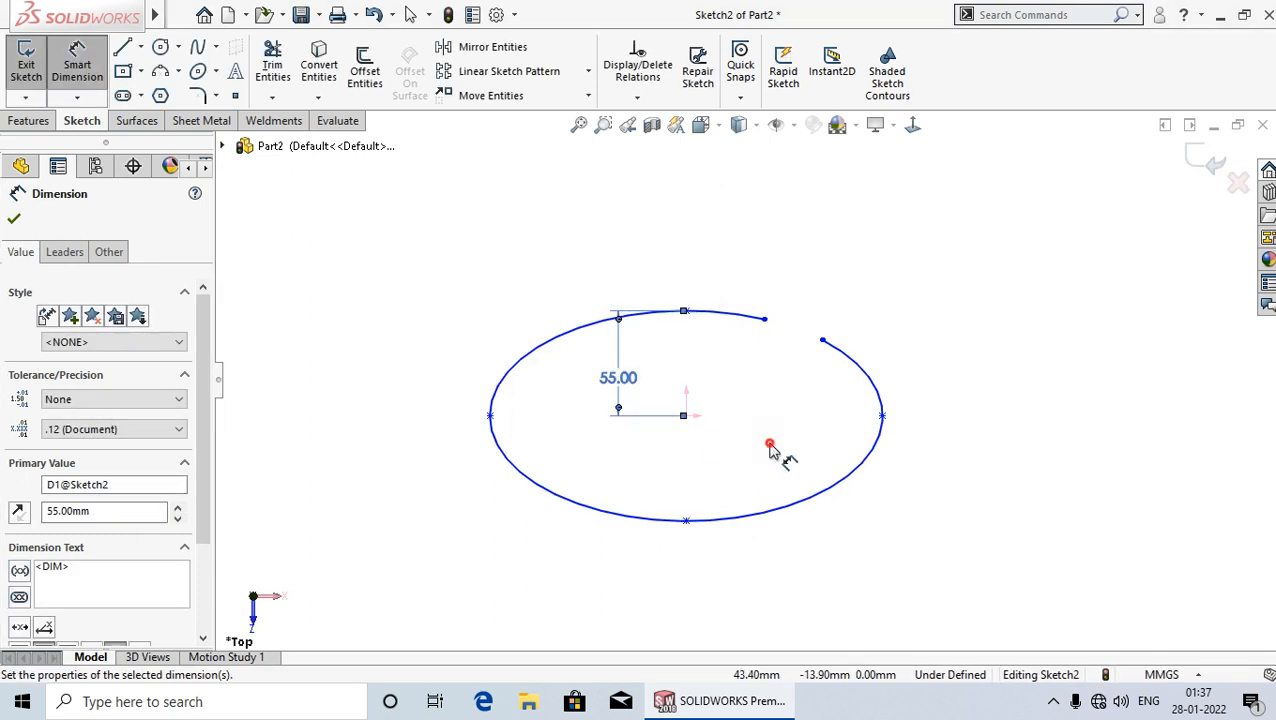
pyautogui.click(769, 443)
# Dimension the horizontal distance from the partial ellipse's centre to its rightmost point as 100 mm, placed below the curve.
pyautogui.click(686, 416)
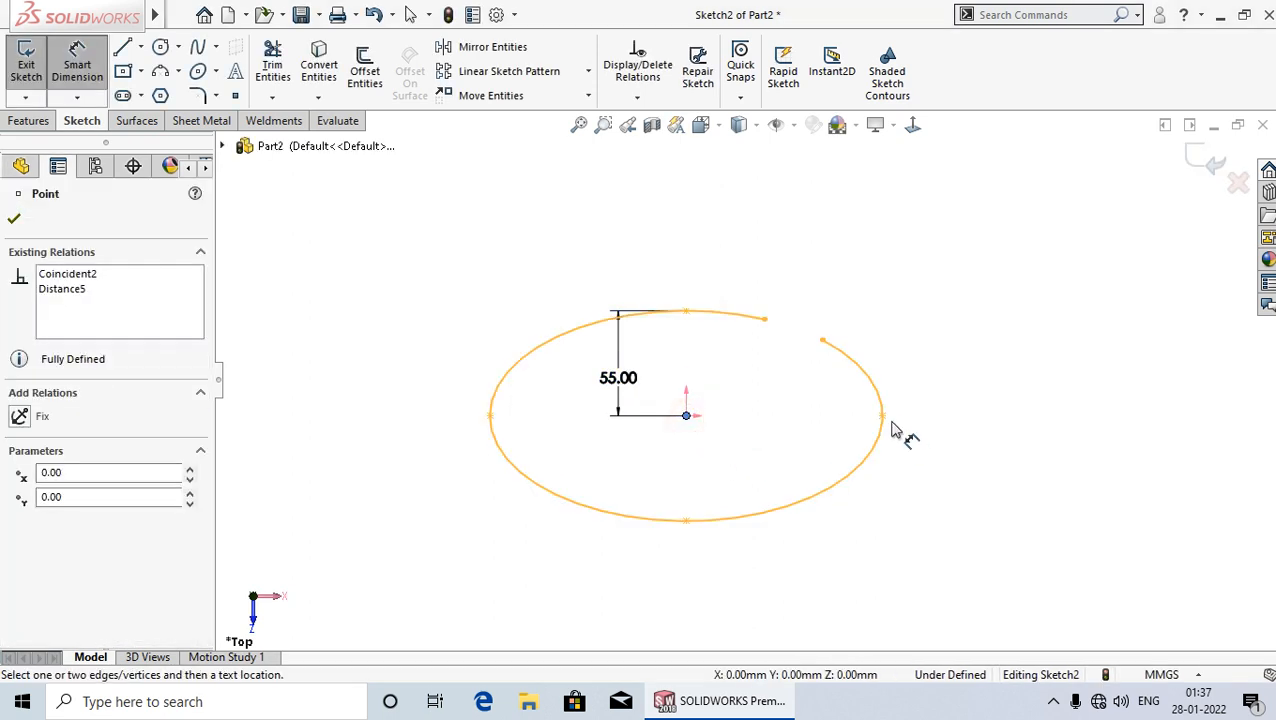
pyautogui.click(882, 418)
pyautogui.click(824, 593)
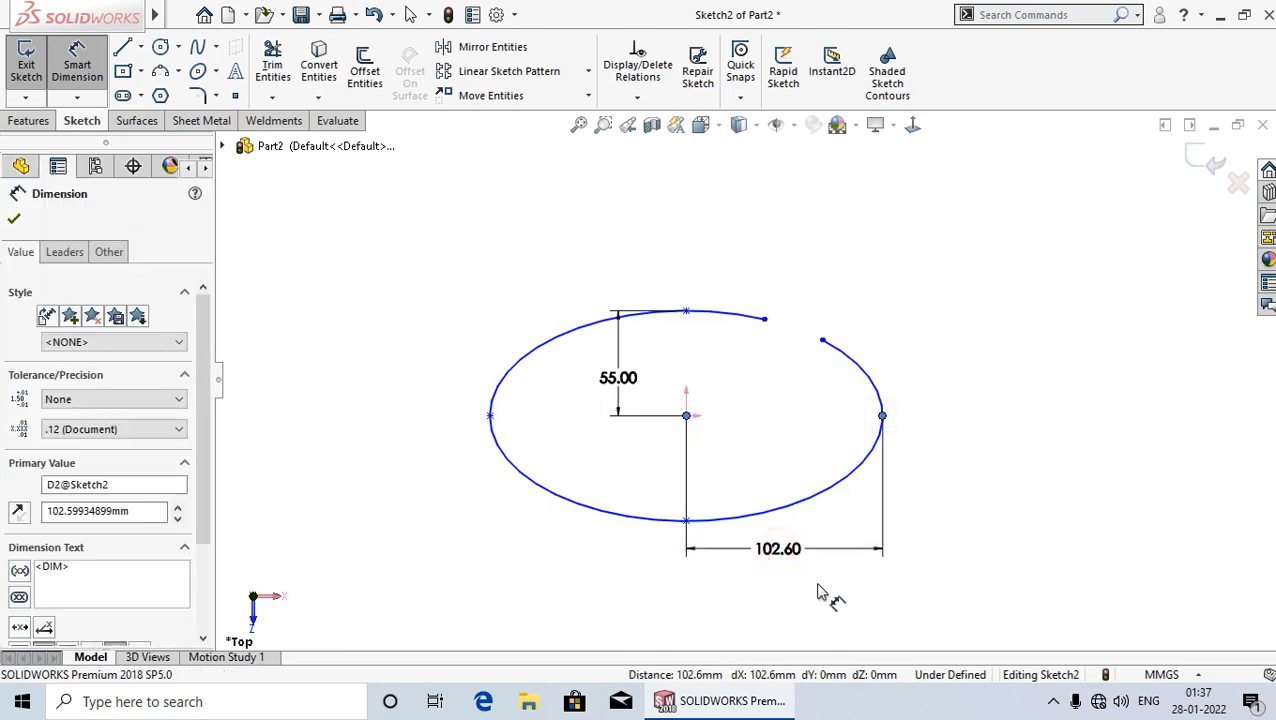
pyautogui.write('10')
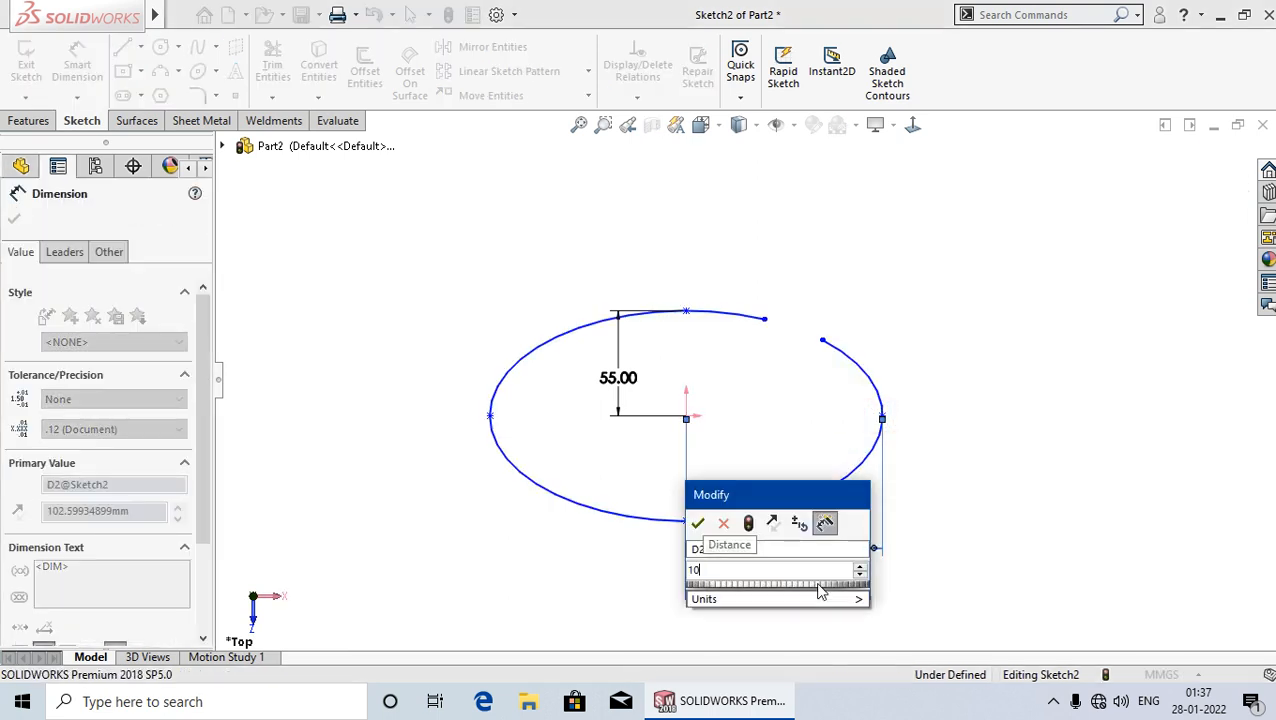
pyautogui.write('0')
pyautogui.press('Return')
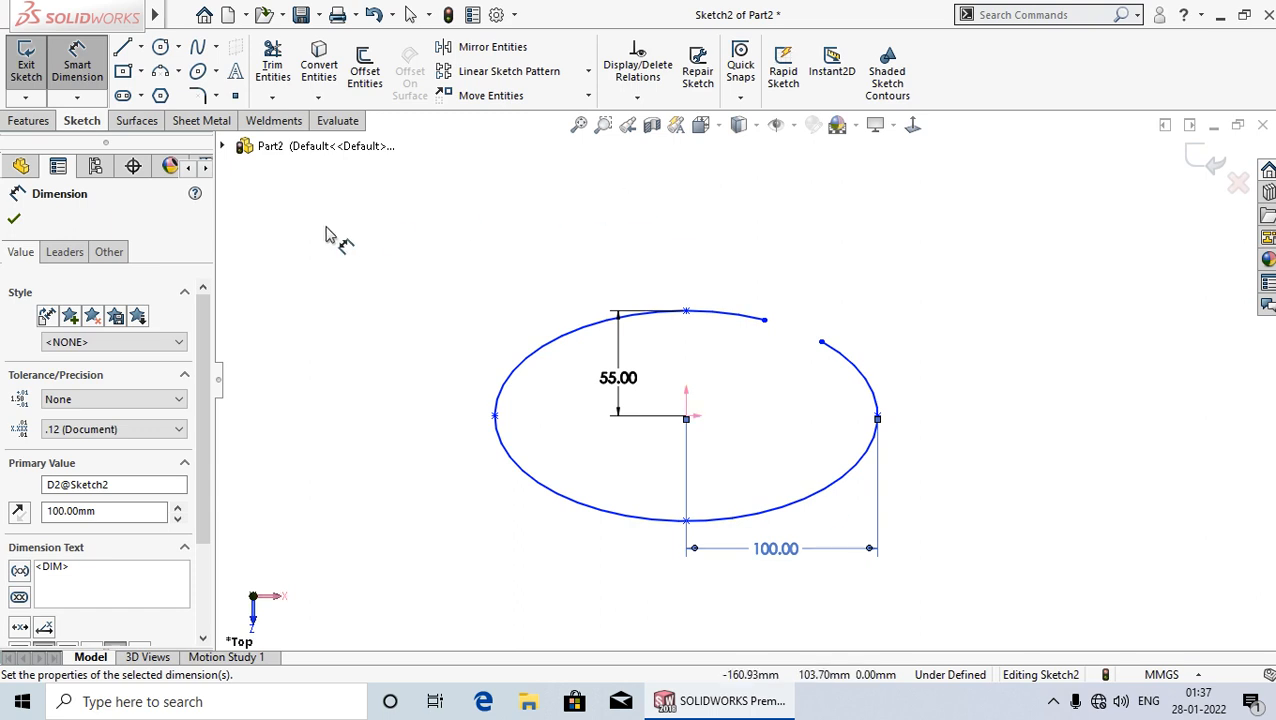
pyautogui.press('Escape')
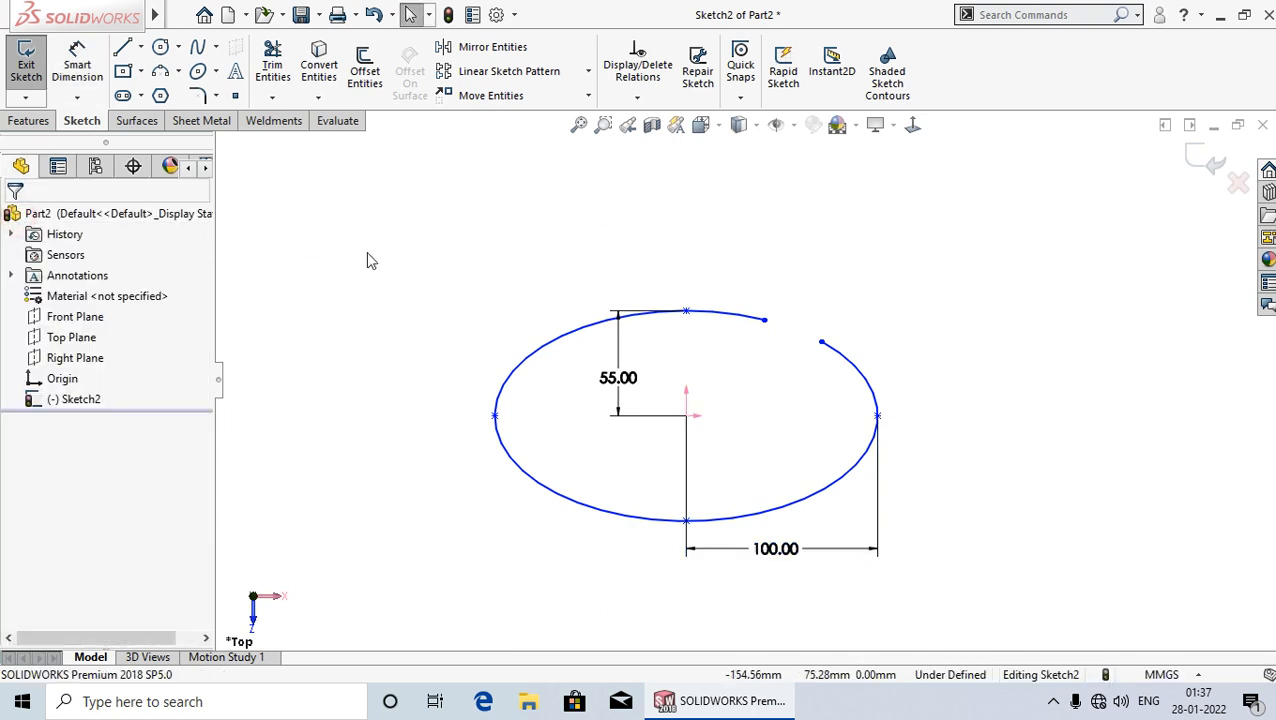
pyautogui.click(972, 341)
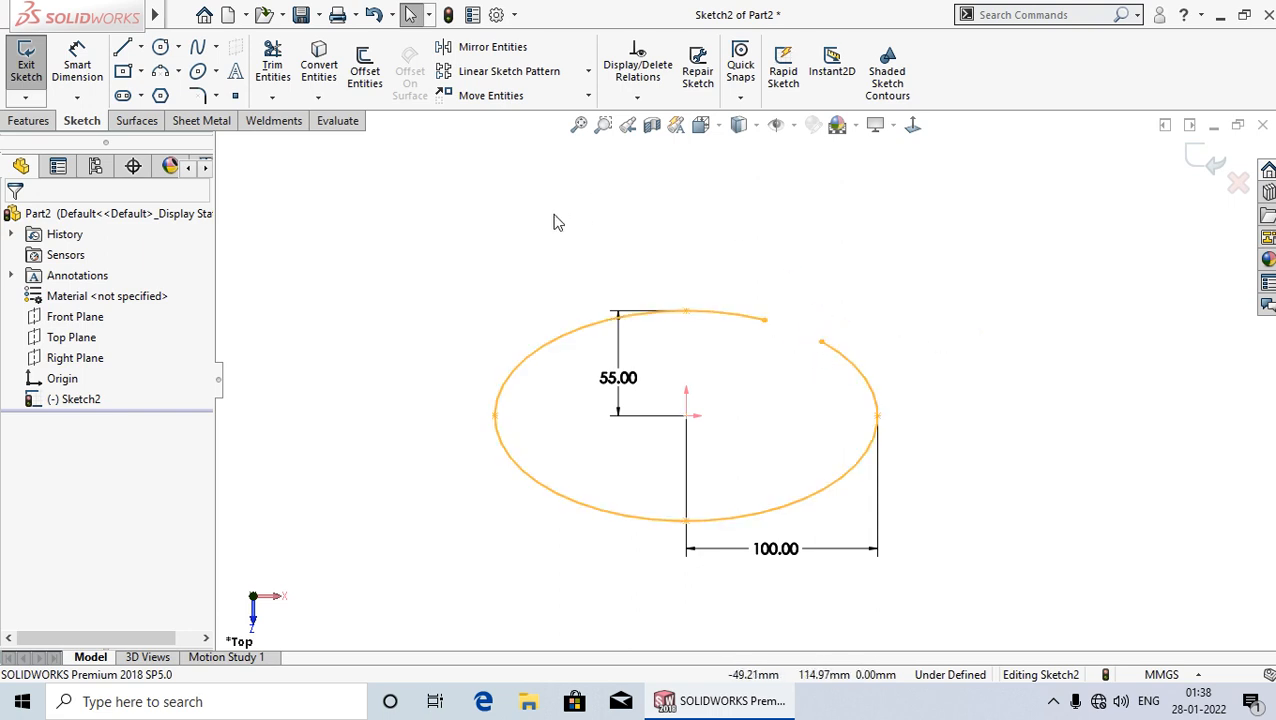
# Dimension the horizontal distance between the partial ellipse's two open endpoints as 30 mm.
pyautogui.click(76, 62)
pyautogui.click(764, 320)
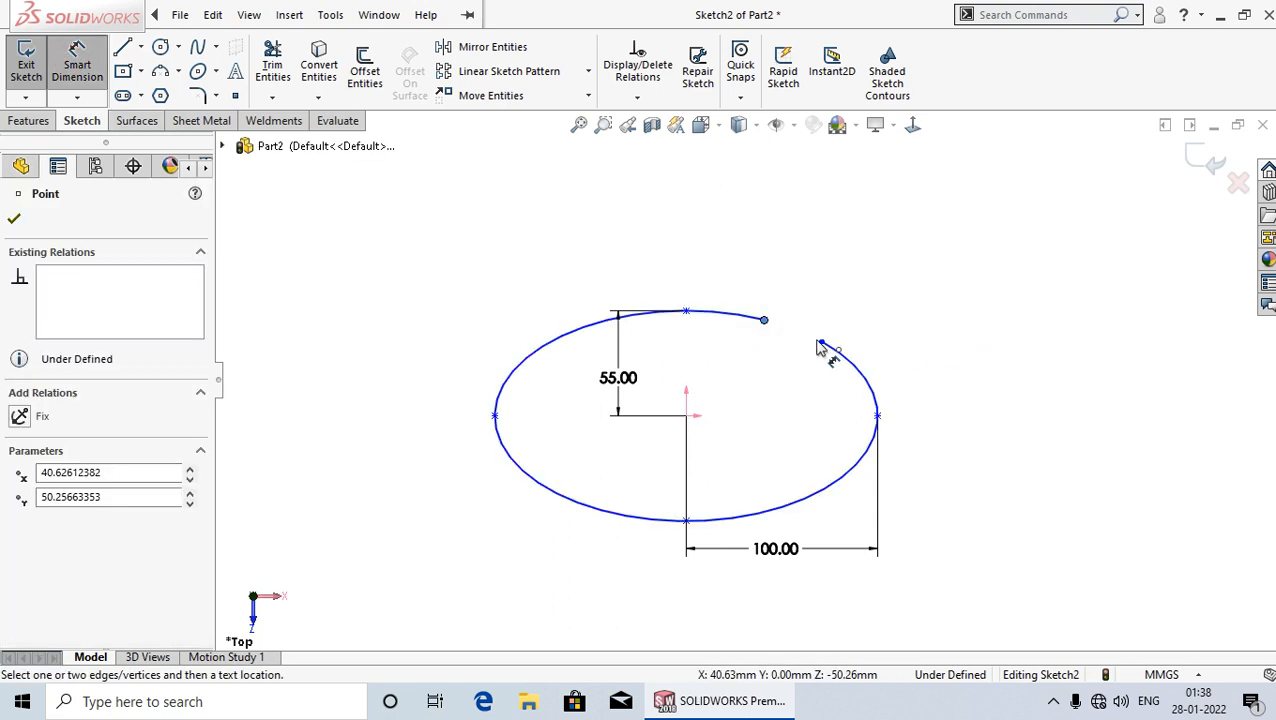
pyautogui.click(821, 342)
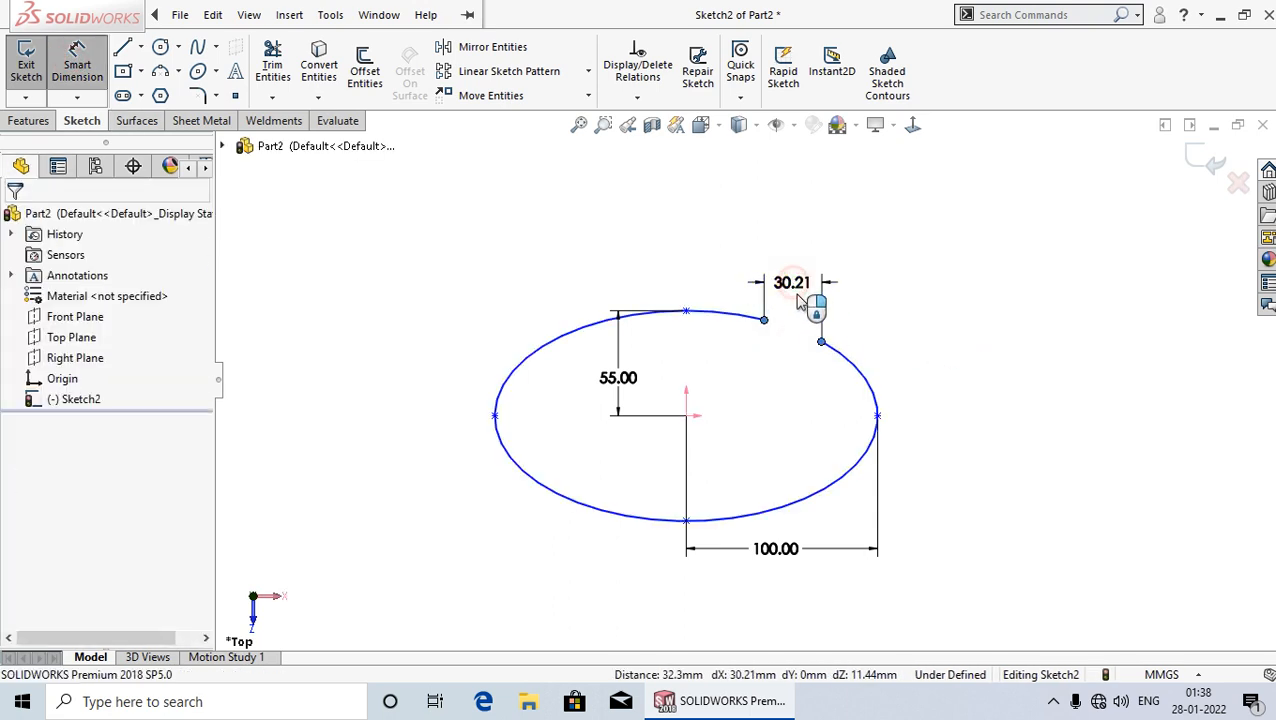
pyautogui.click(798, 296)
pyautogui.write('30')
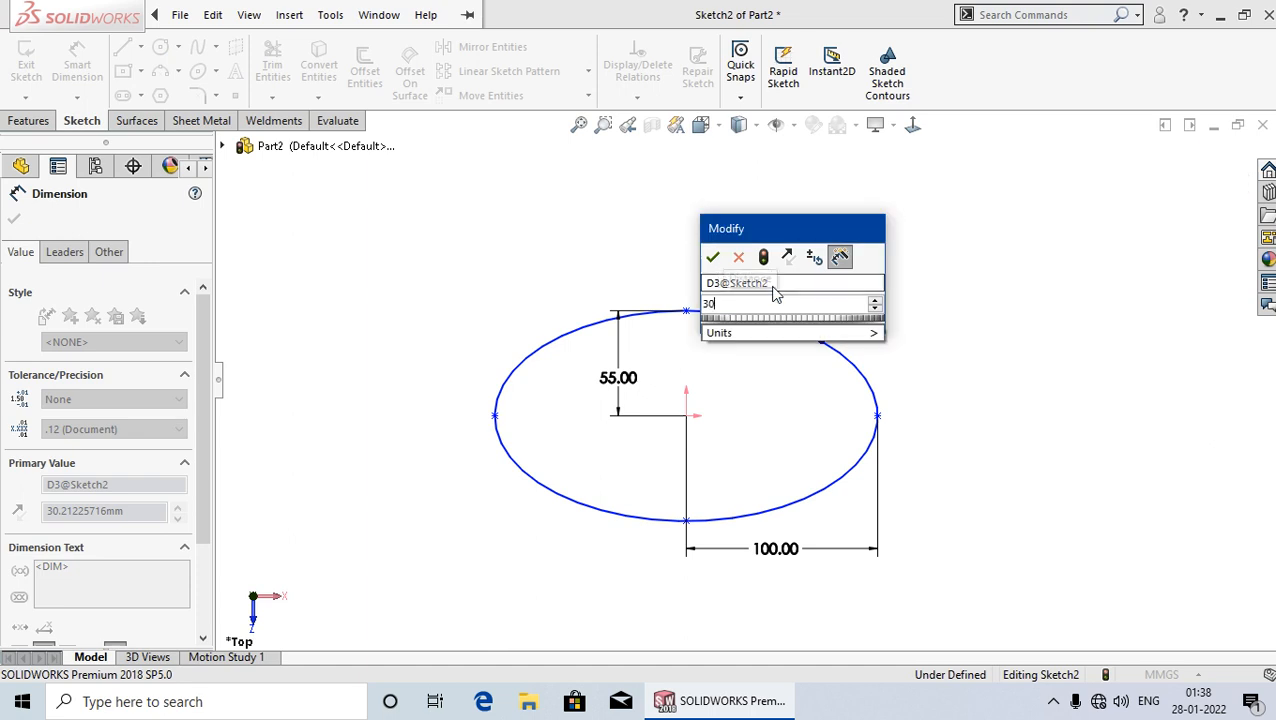
pyautogui.press('Return')
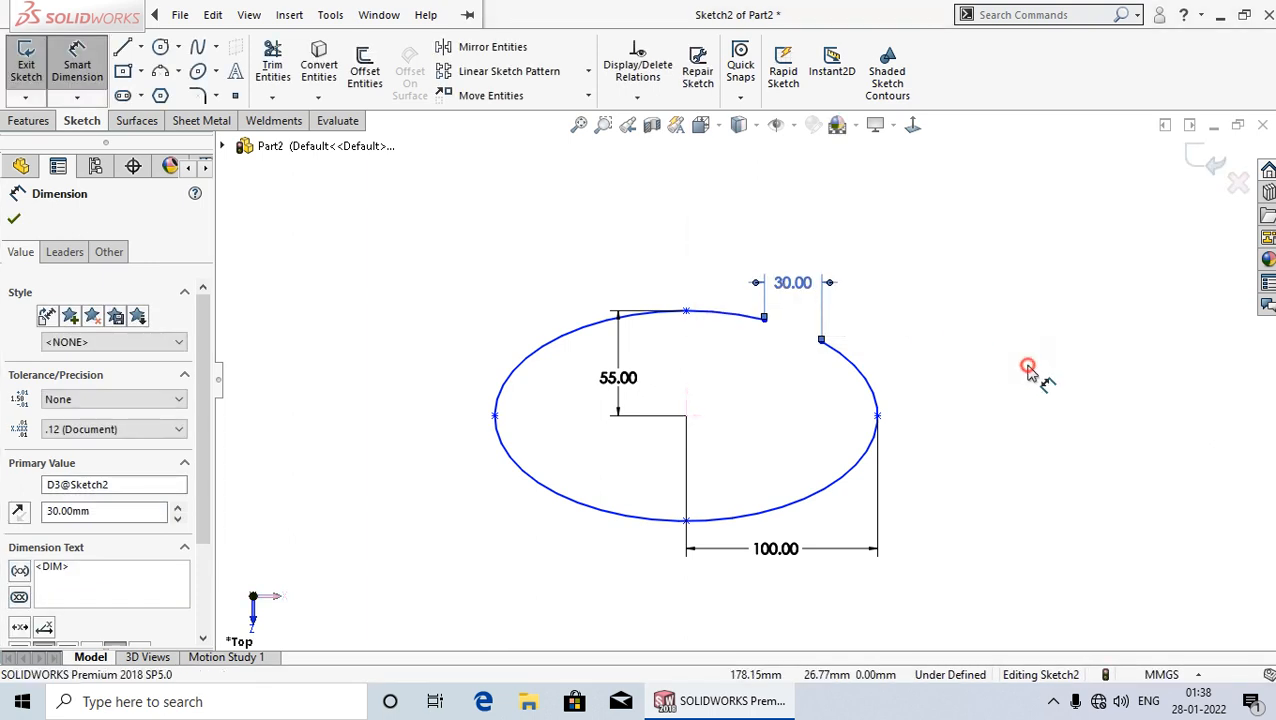
pyautogui.click(1031, 368)
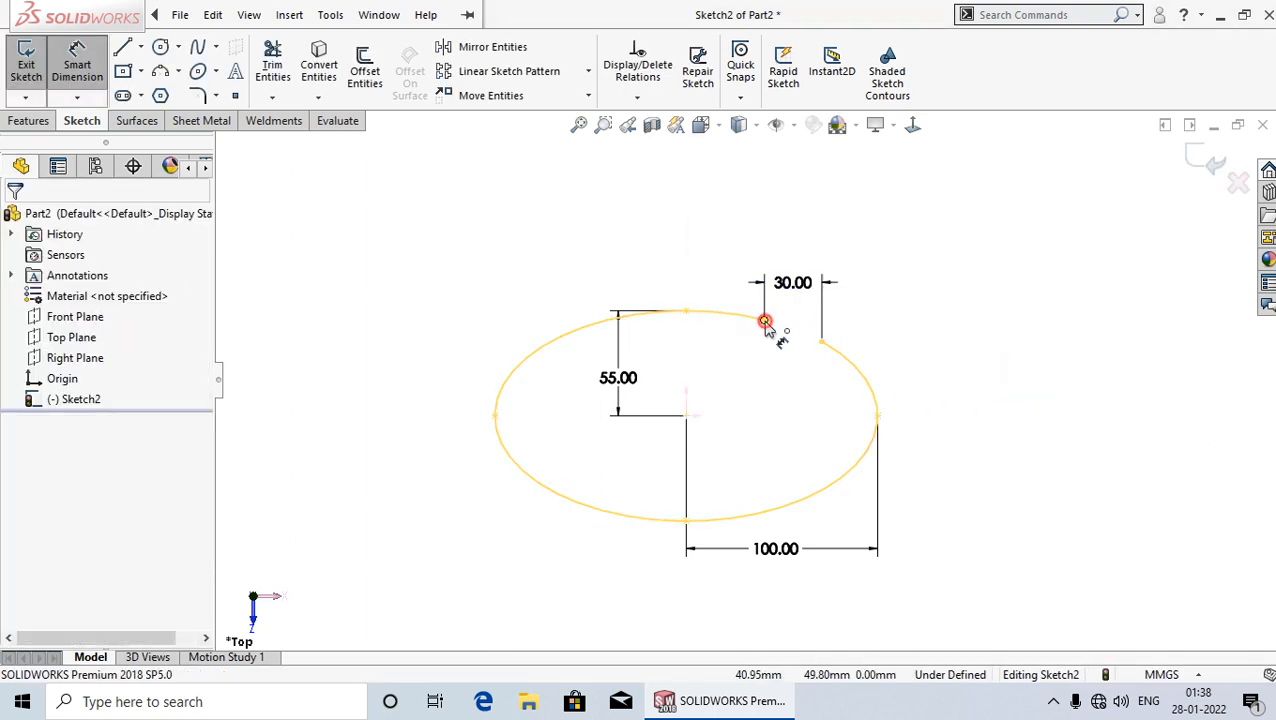
# Dimension the vertical distance between the partial ellipse's two open endpoints as 10 mm.
pyautogui.click(764, 321)
pyautogui.click(822, 342)
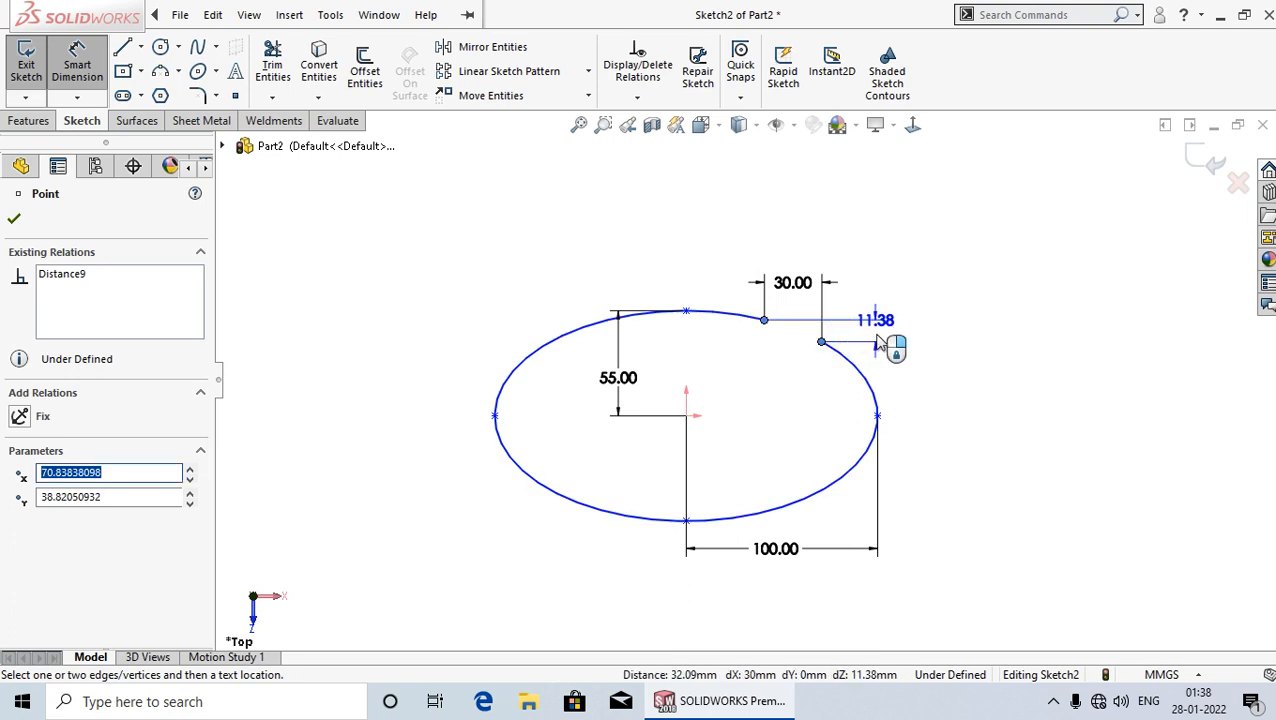
pyautogui.click(897, 340)
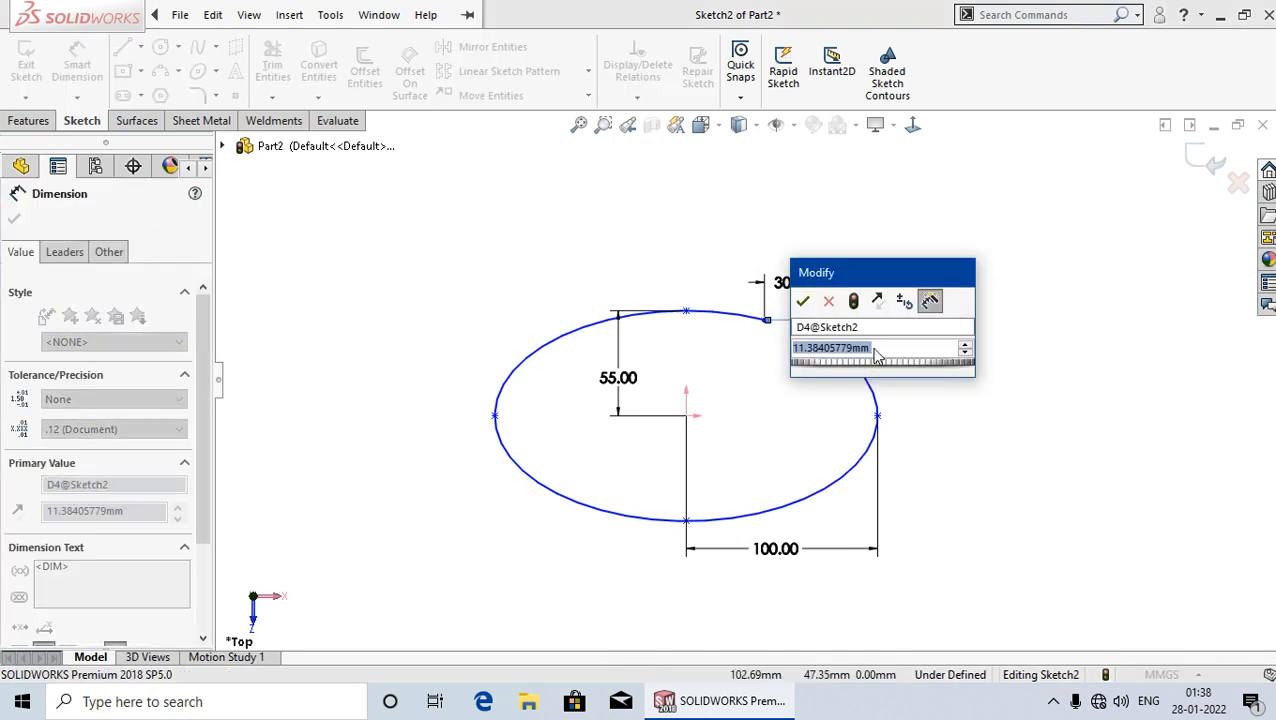
pyautogui.write('10')
pyautogui.press('Return')
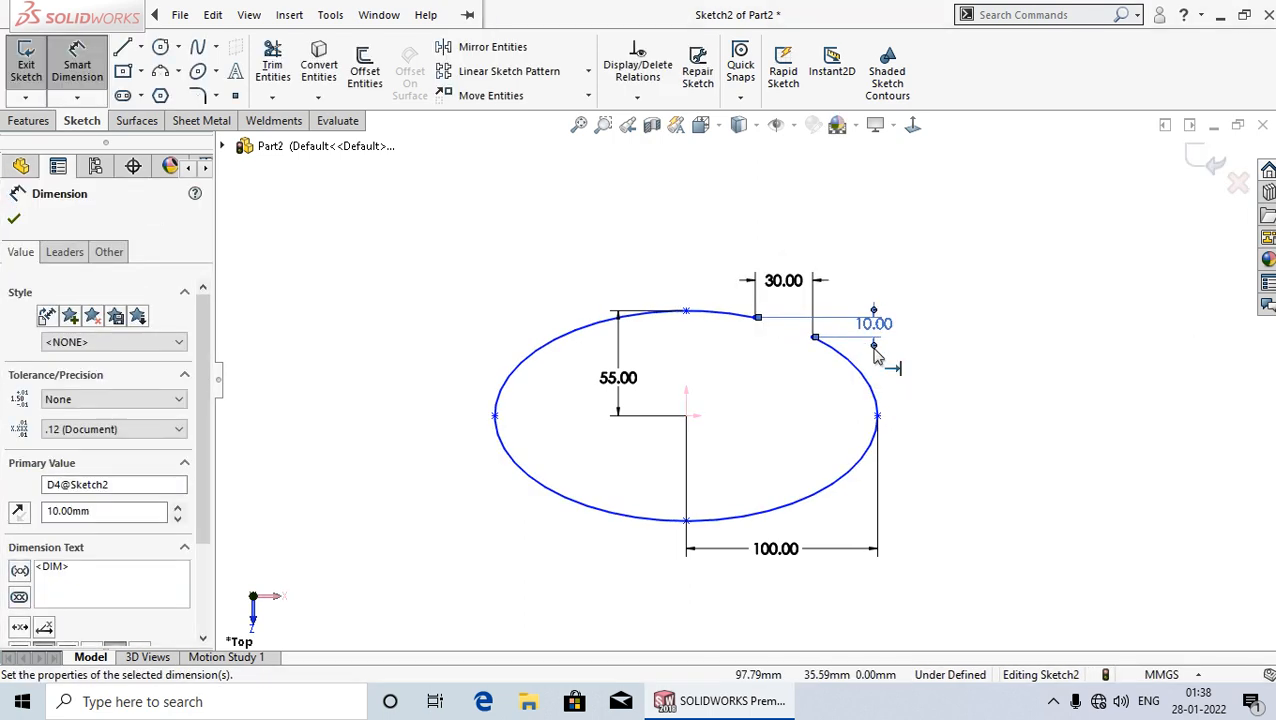
pyautogui.click(14, 219)
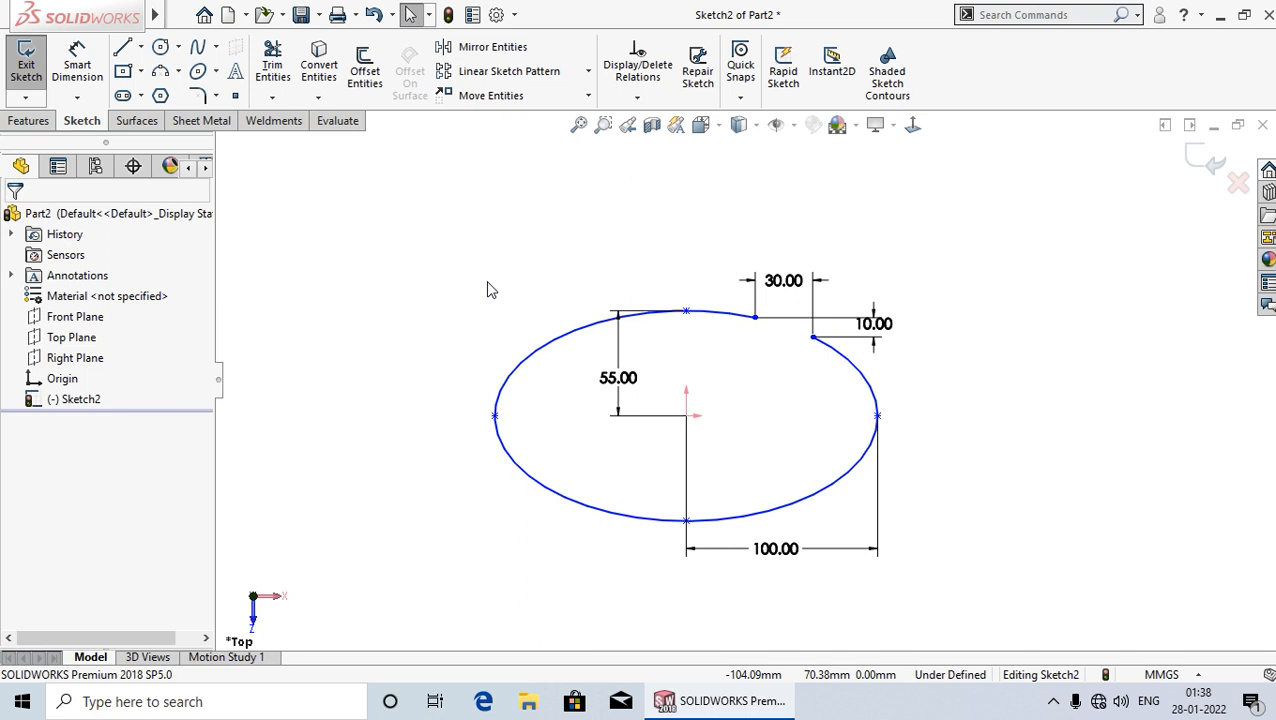
# Add a Horizontal relation between the partial ellipse's leftmost point and its centre.
pyautogui.click(495, 418)
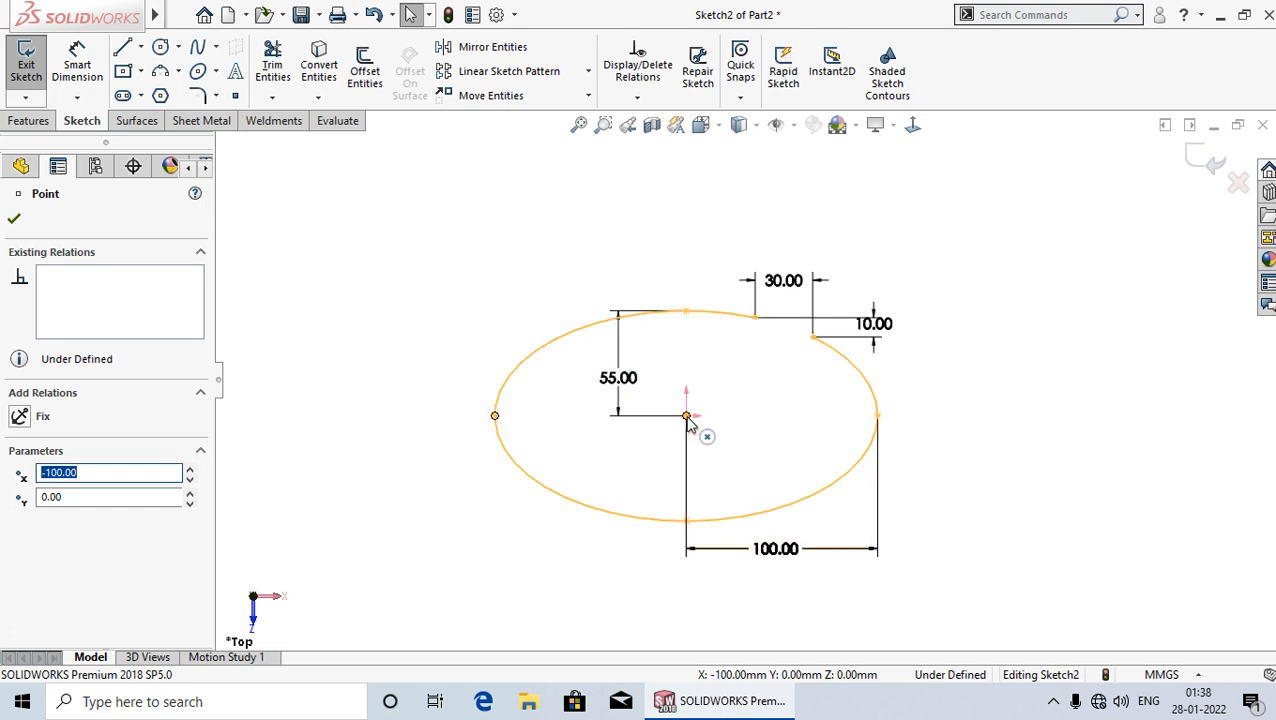
pyautogui.keyDown('ctrl'); pyautogui.click(687, 417); pyautogui.keyUp('ctrl')
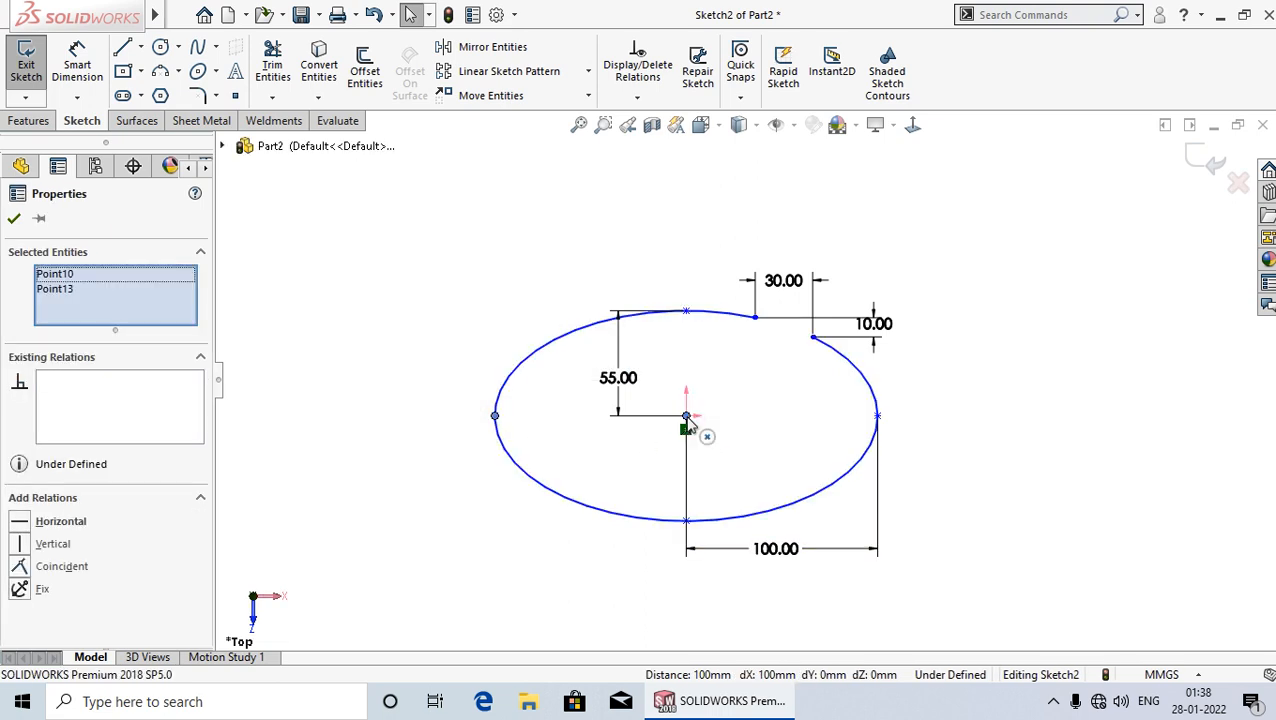
pyautogui.click(20, 523)
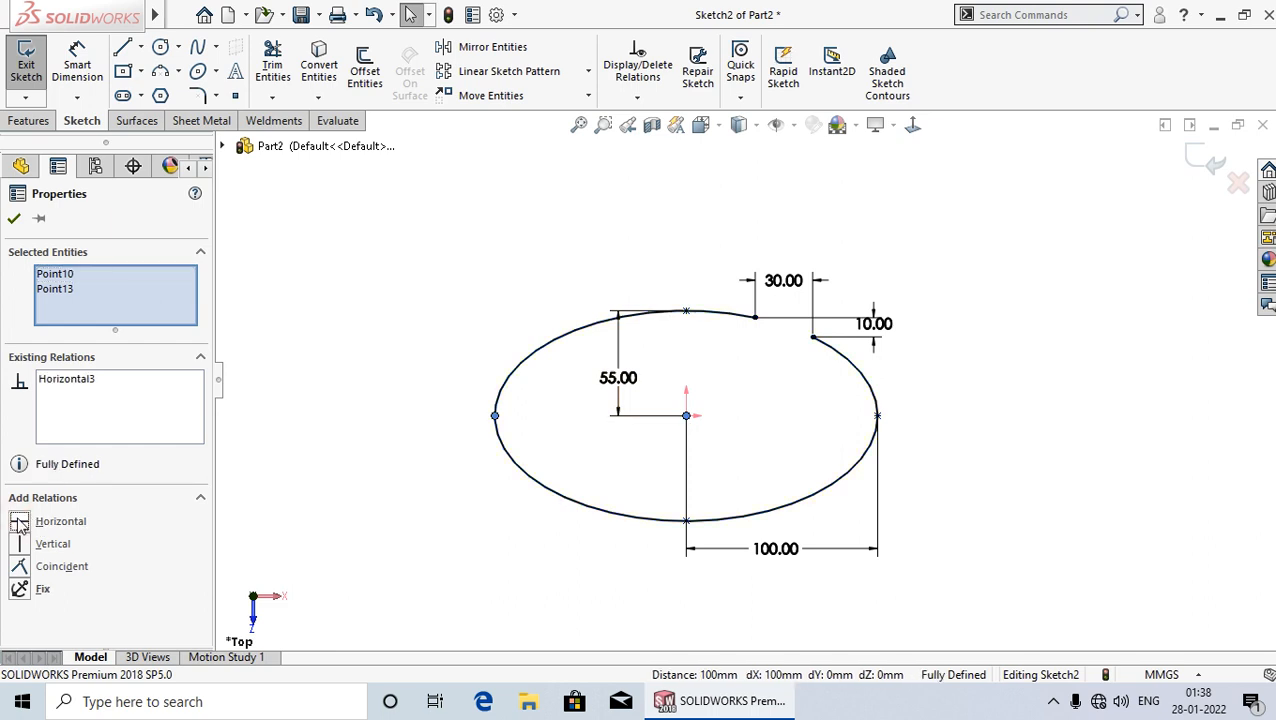
pyautogui.click(14, 218)
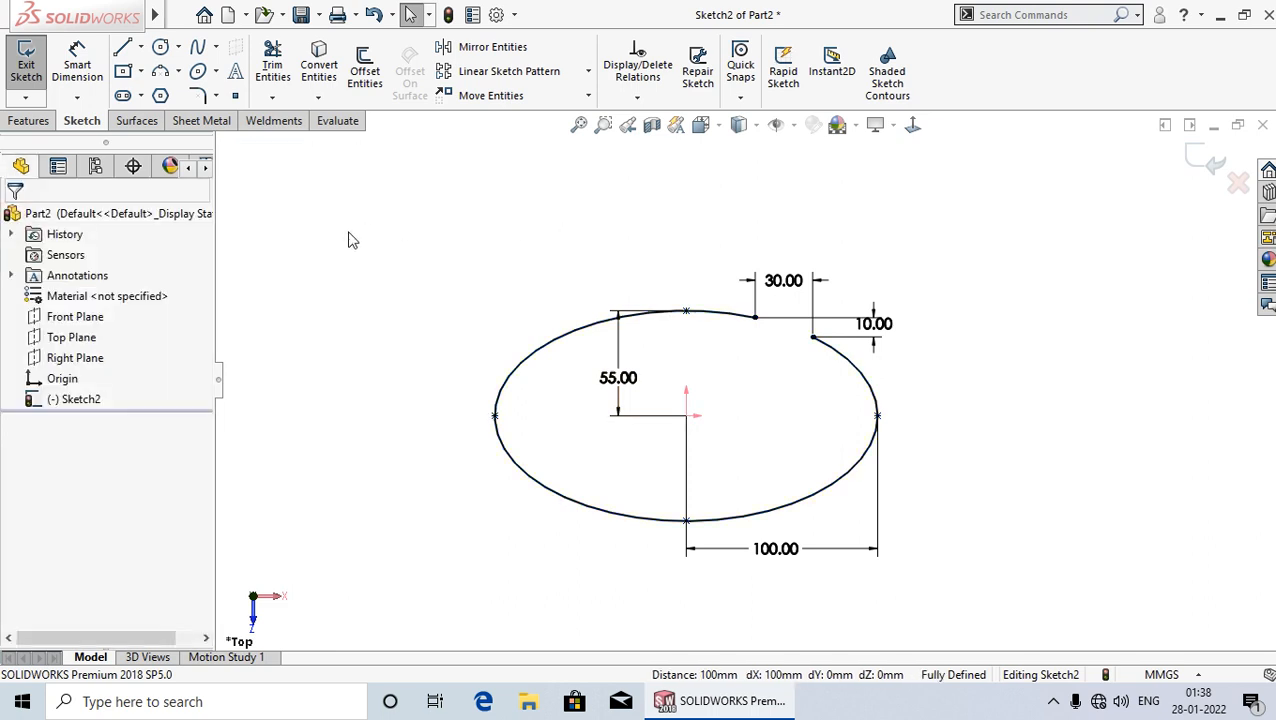
# Delete the partial ellipse together with all its dimensions from the sketch.
pyautogui.click(410, 323)
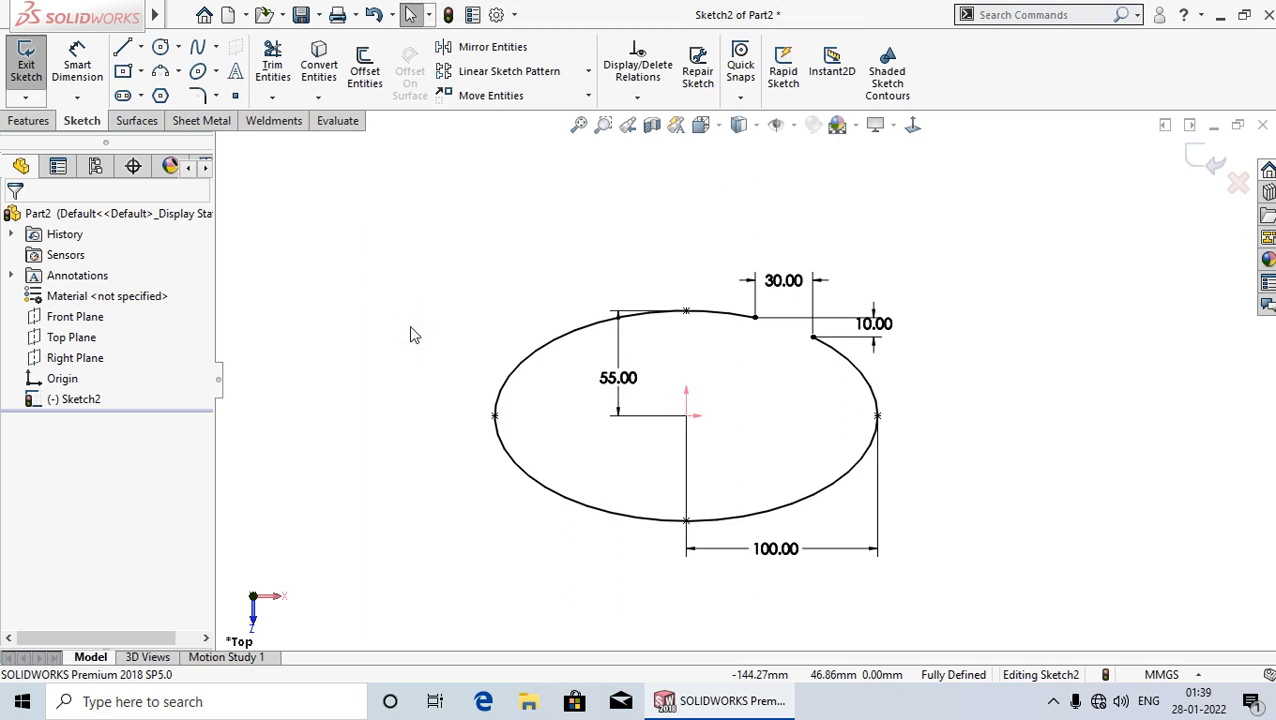
pyautogui.moveTo(1038, 597)
pyautogui.mouseDown()
pyautogui.moveTo(509, 346)
pyautogui.moveTo(441, 232)
pyautogui.mouseUp()
pyautogui.press('Delete')
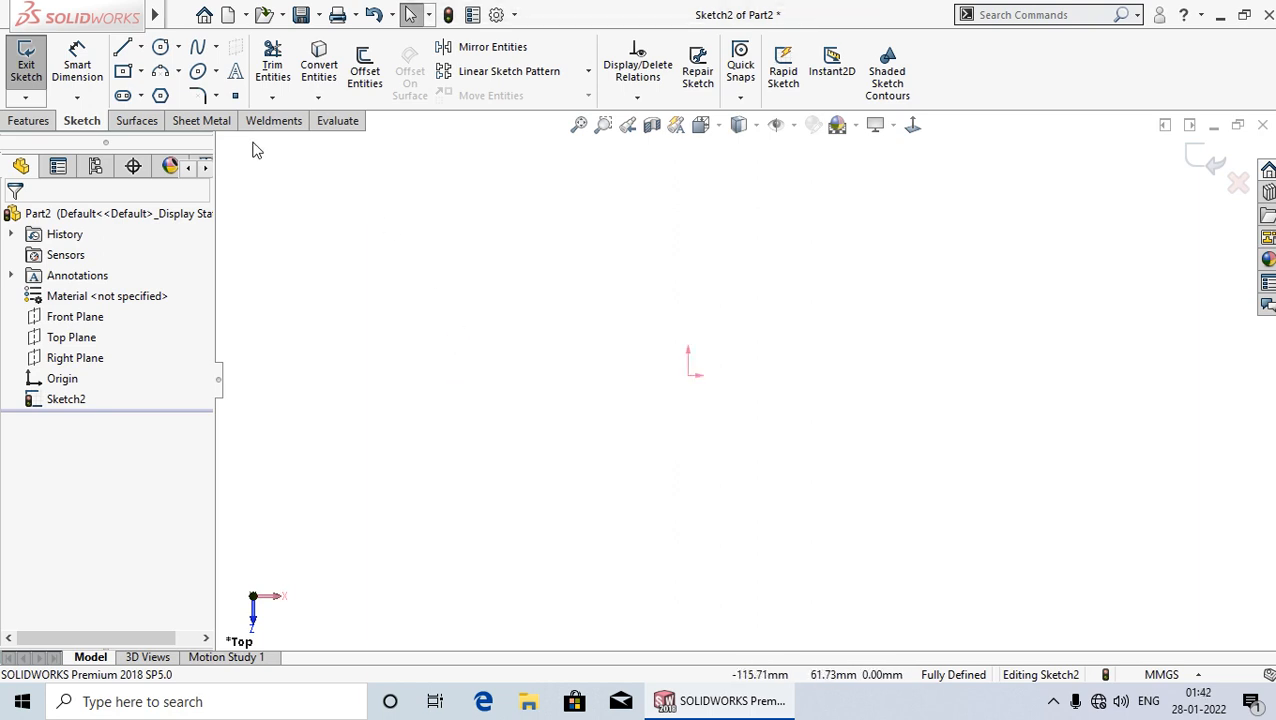
# Sketch a parabola opening away from the origin, with its focus about 70 mm left of the origin and a focal length of about 38 mm.
pyautogui.click(216, 72)
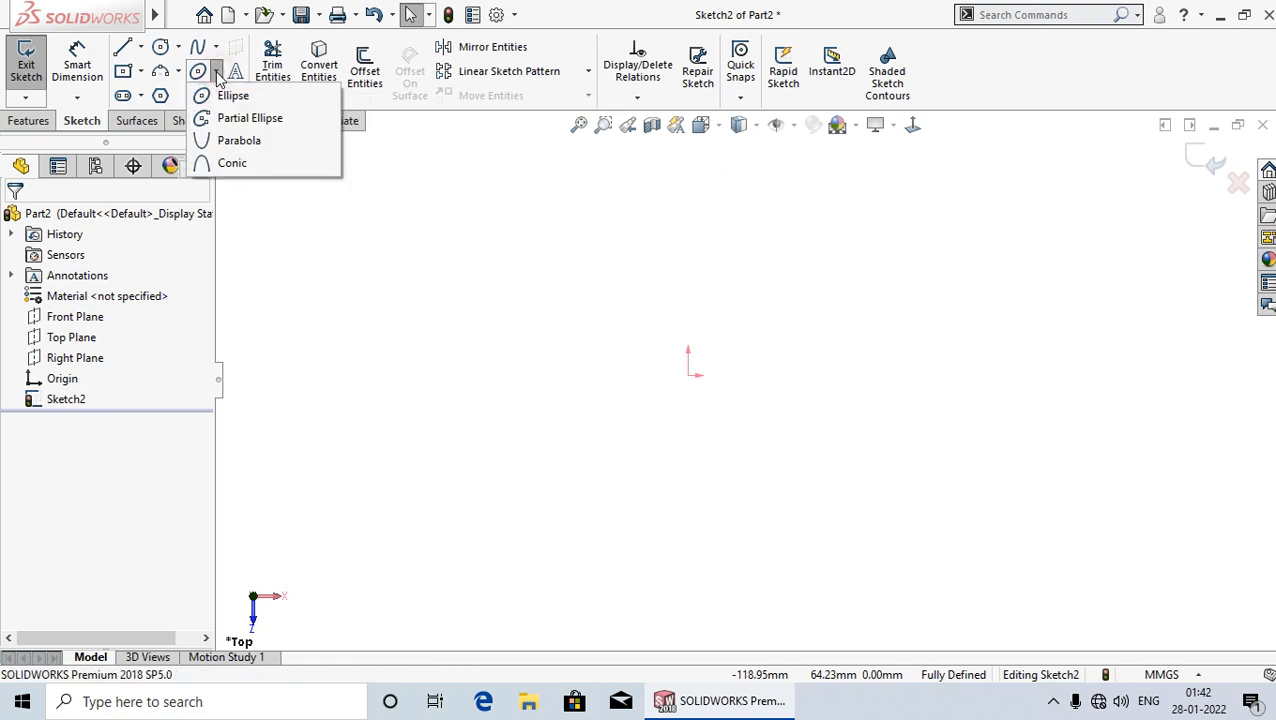
pyautogui.click(240, 141)
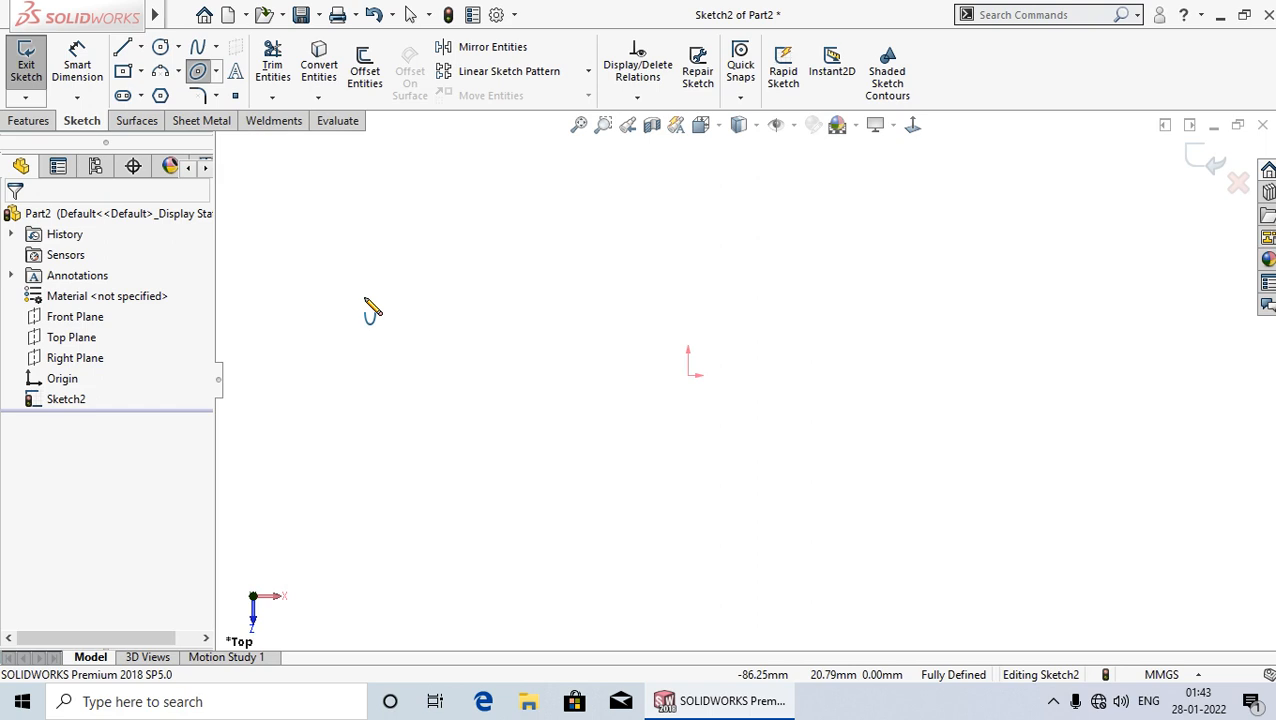
pyautogui.click(426, 376)
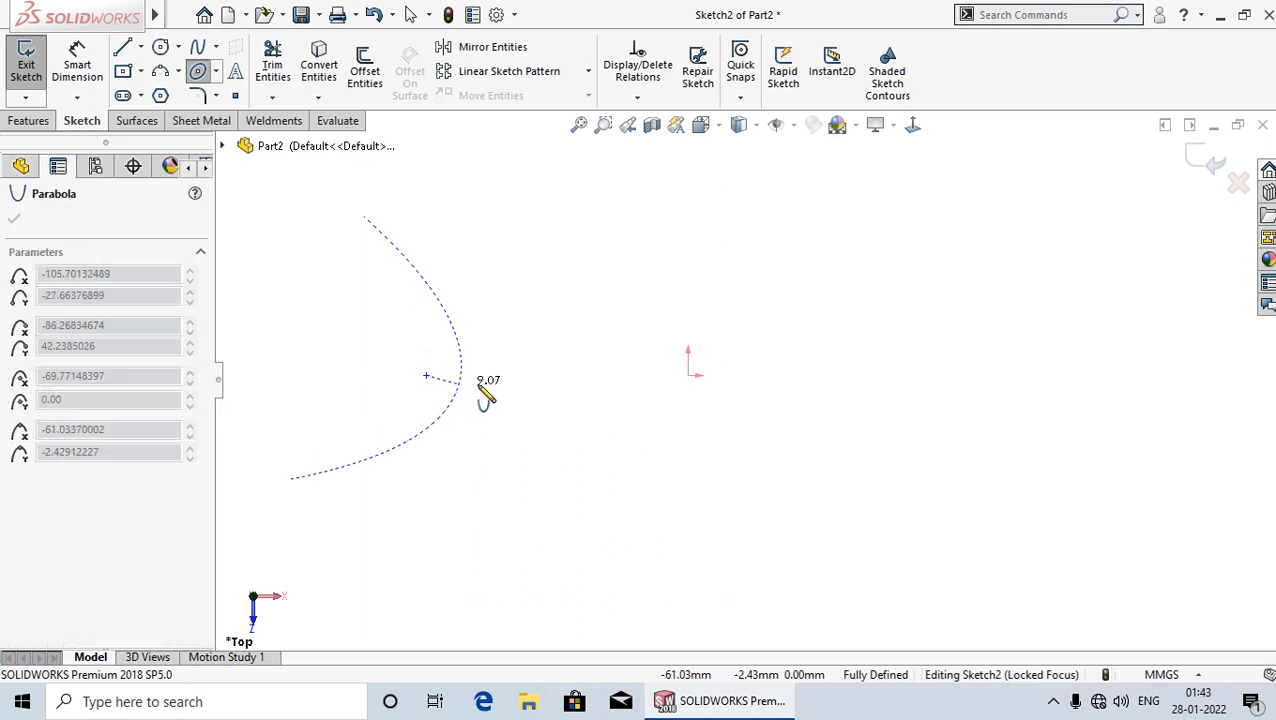
pyautogui.click(571, 376)
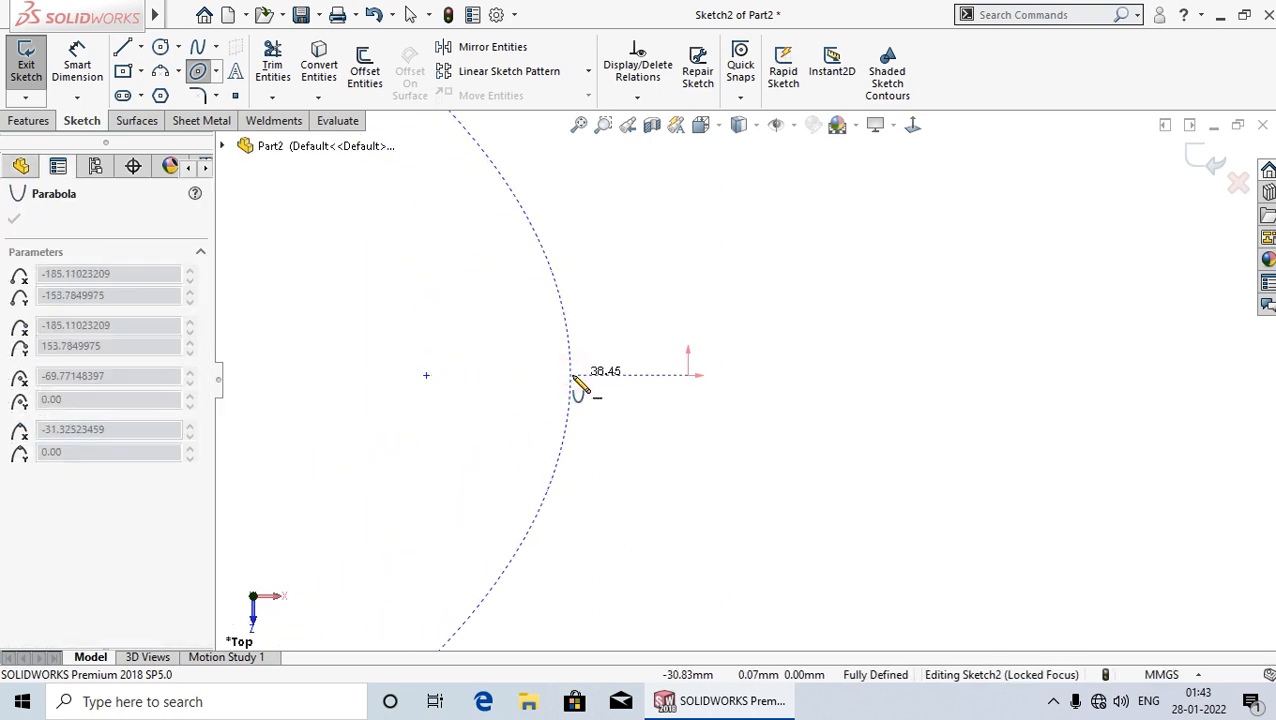
pyautogui.click(515, 199)
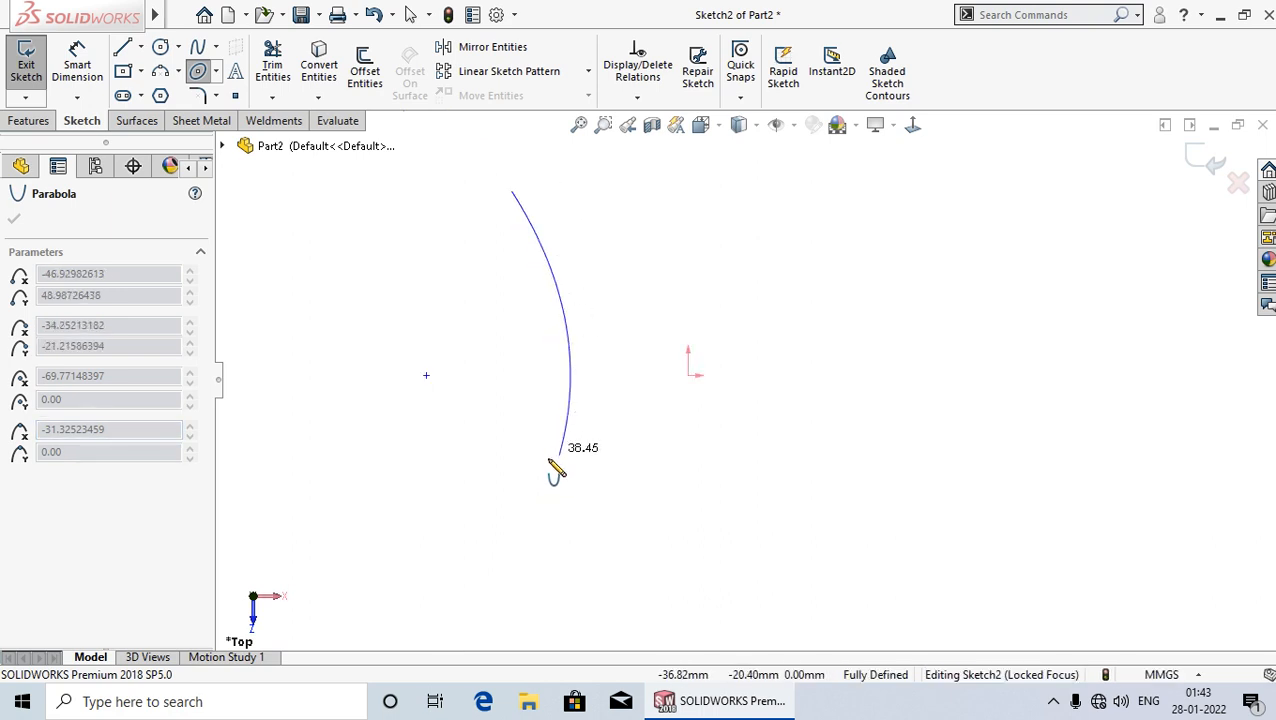
pyautogui.click(497, 580)
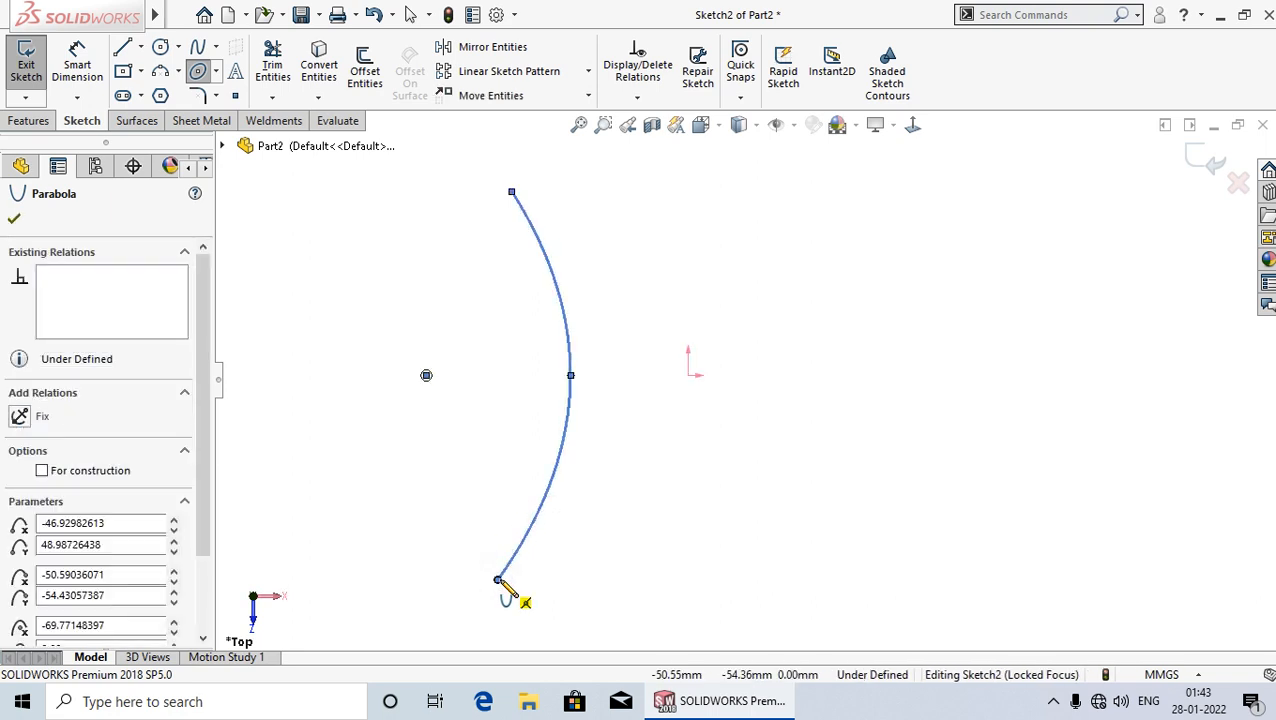
pyautogui.rightClick(503, 586)
pyautogui.click(535, 542)
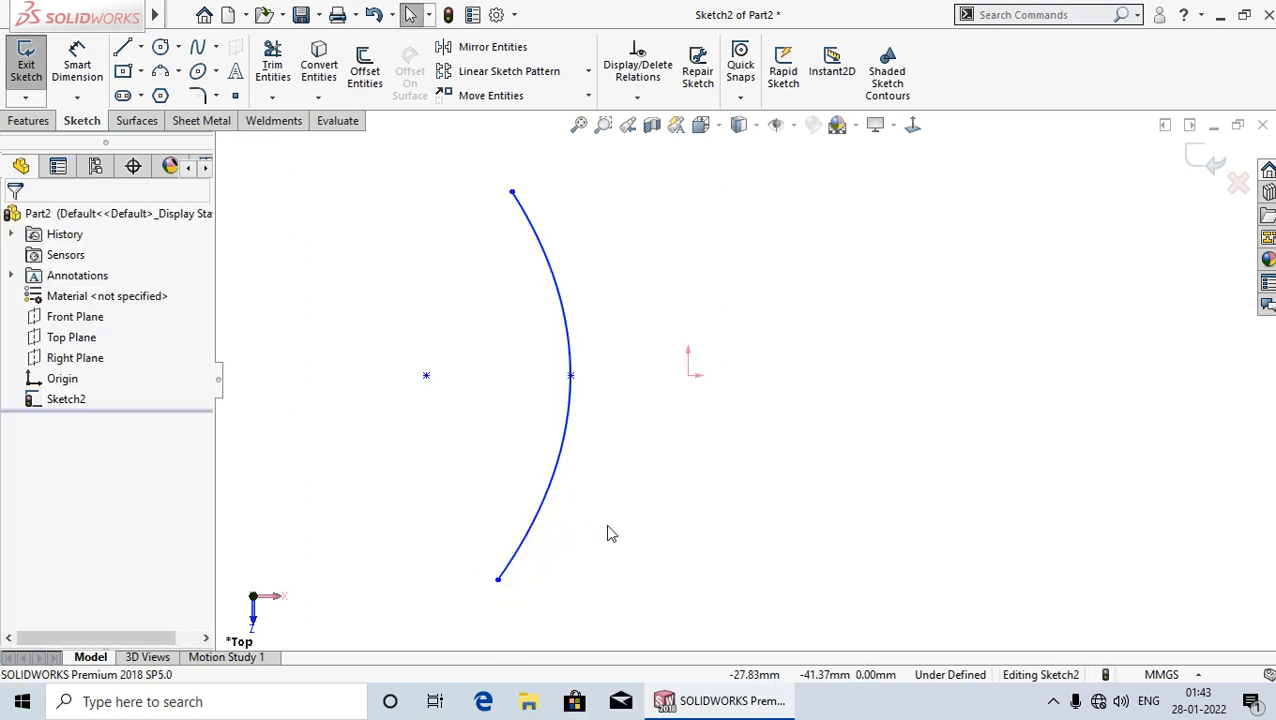
# Dimension the horizontal distance between the parabola's focus and the origin as 70 mm.
pyautogui.scroll(4, 607, 526)
pyautogui.scroll(1, 756, 376)
pyautogui.scroll(-1, 756, 376)
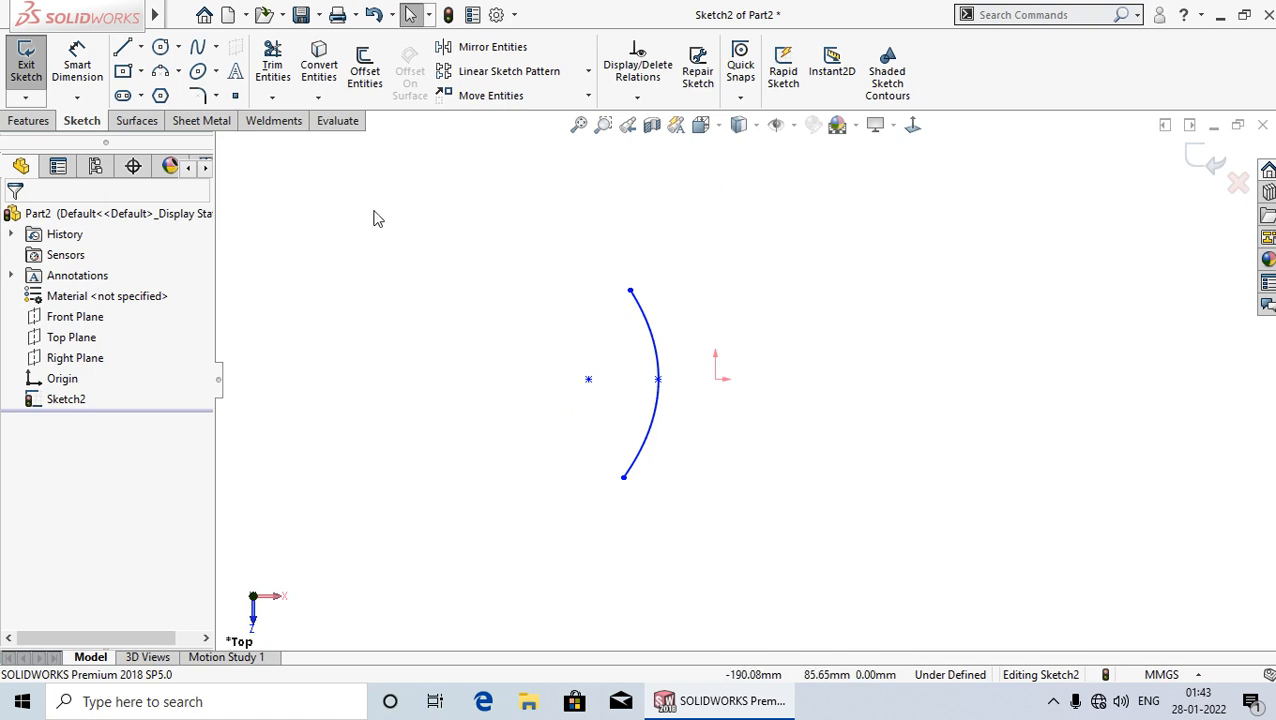
pyautogui.click(77, 65)
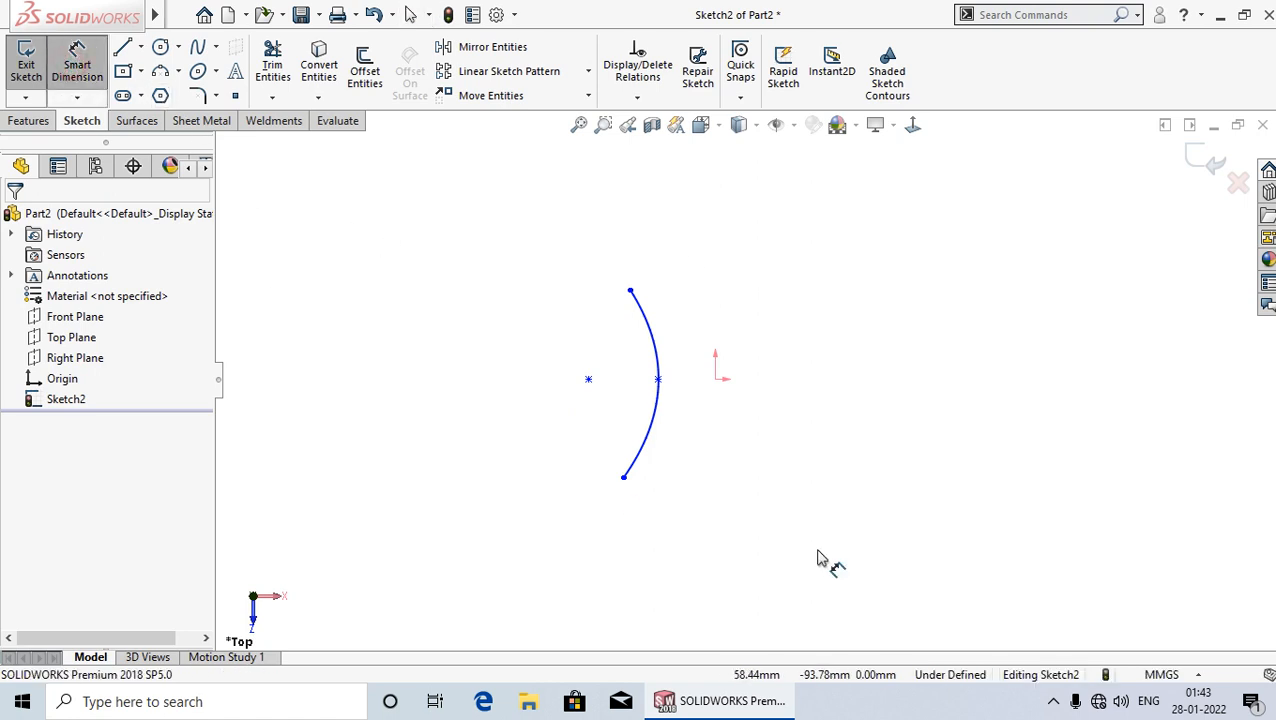
pyautogui.click(589, 380)
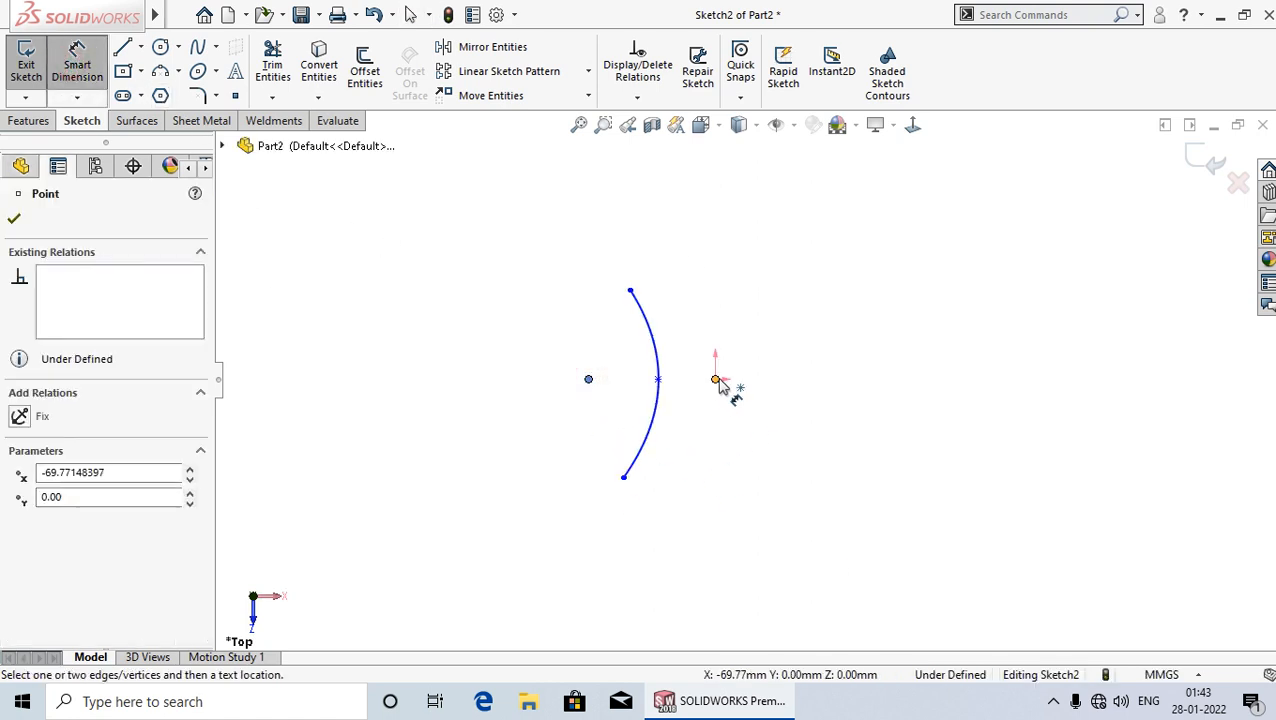
pyautogui.click(715, 381)
pyautogui.click(640, 548)
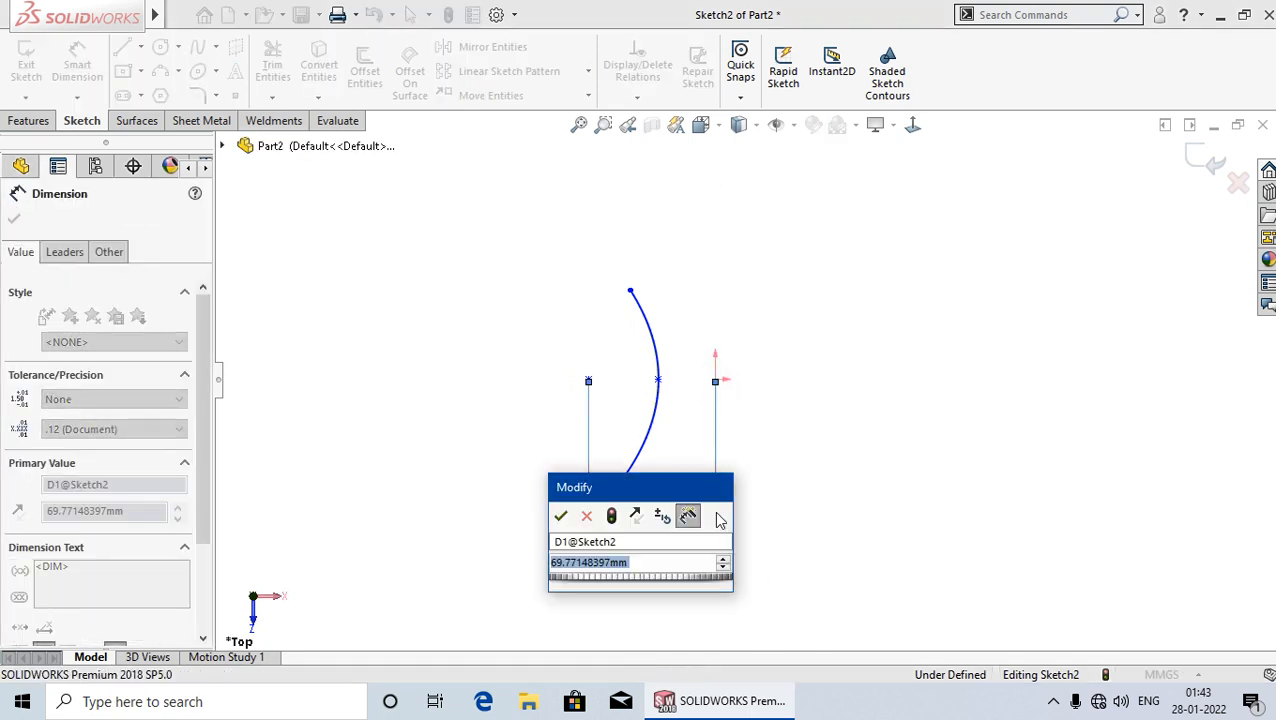
pyautogui.write('70')
pyautogui.press('Return')
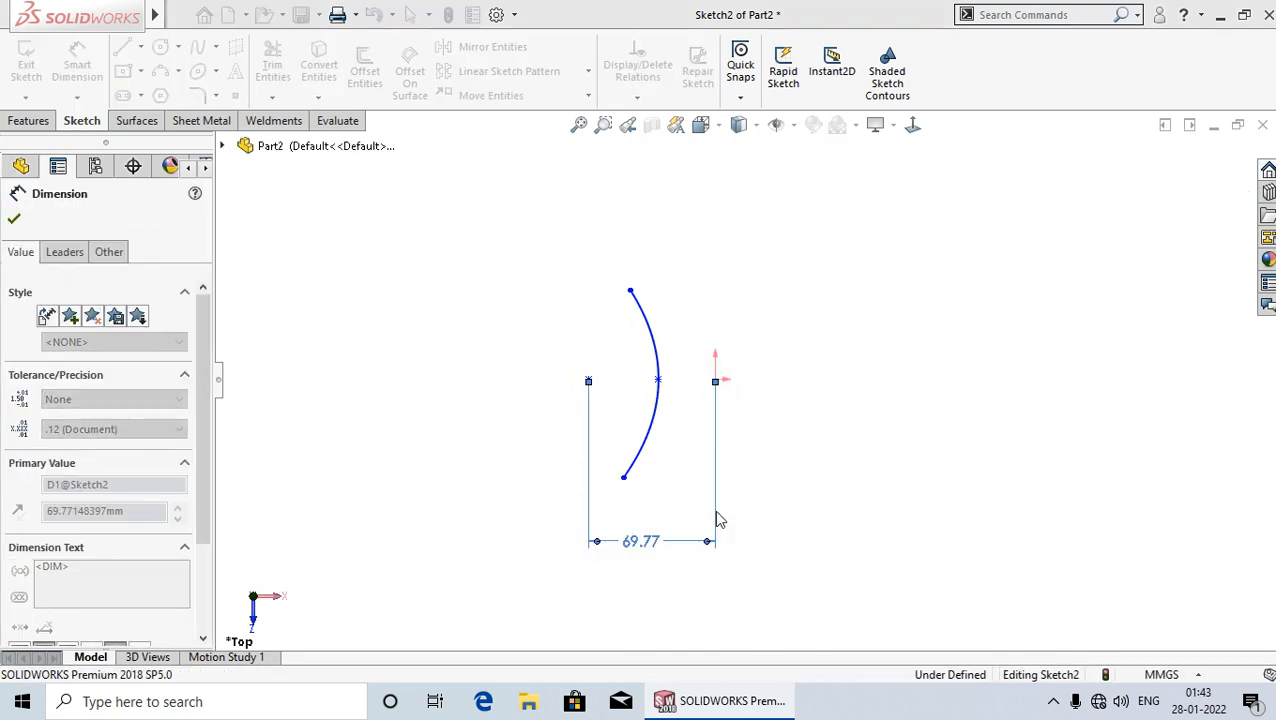
pyautogui.click(874, 452)
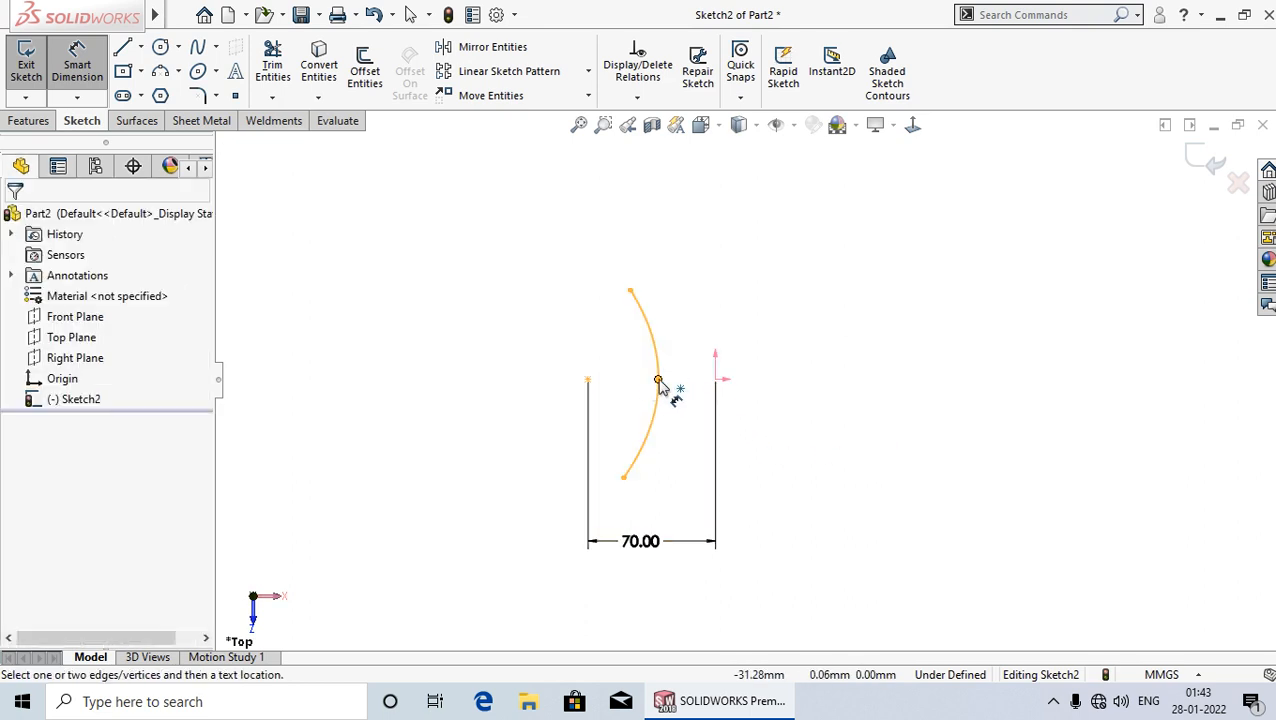
# Dimension the horizontal distance between the parabola's vertex and the origin as 31 mm.
pyautogui.click(658, 380)
pyautogui.click(715, 380)
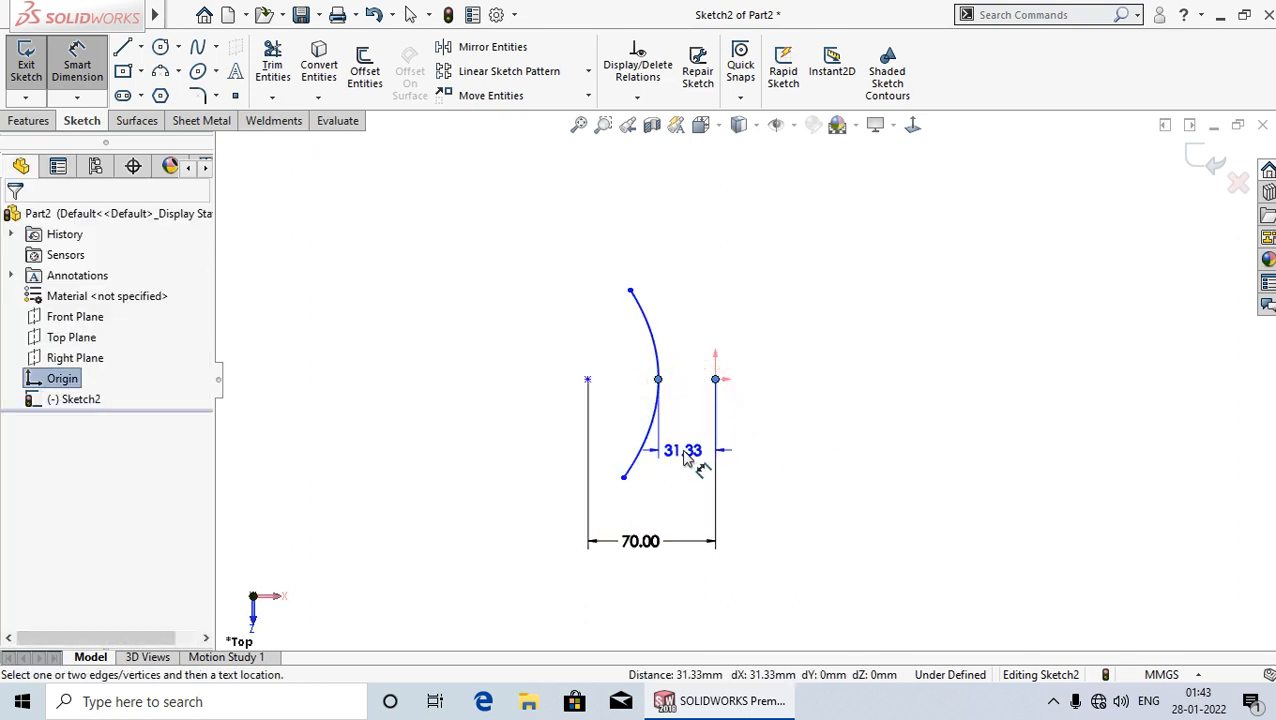
pyautogui.click(685, 455)
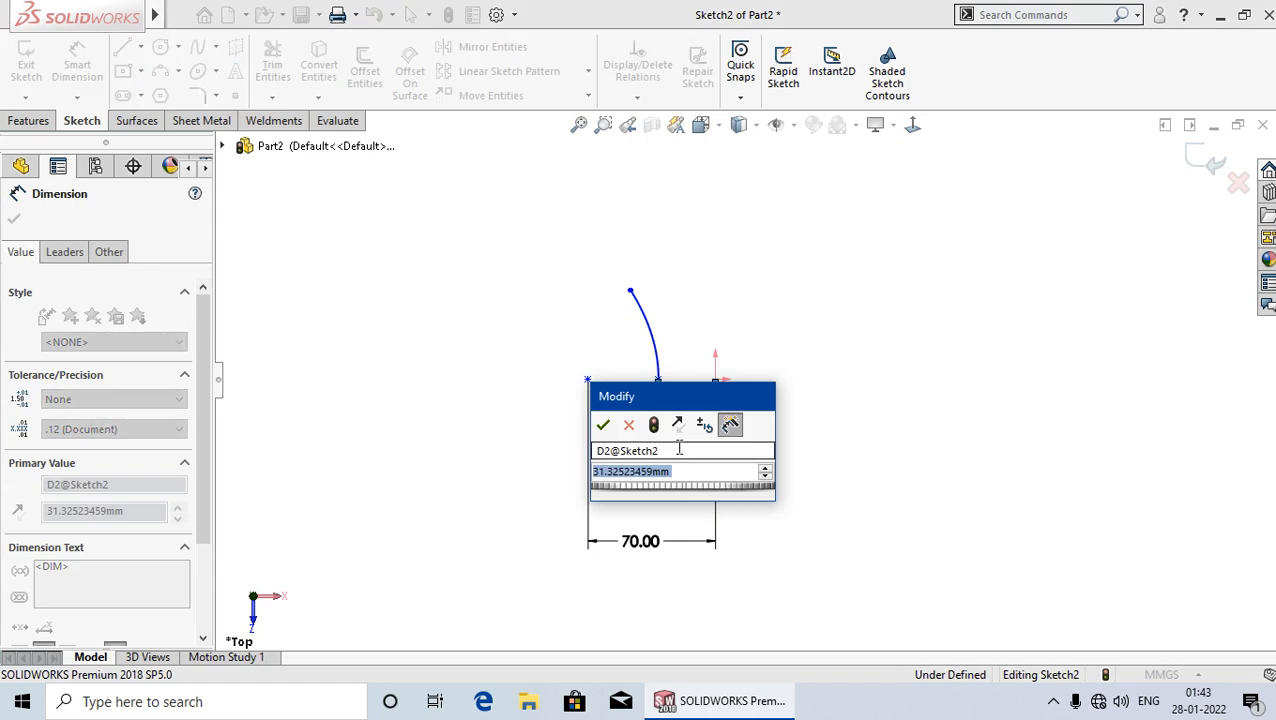
pyautogui.write('31')
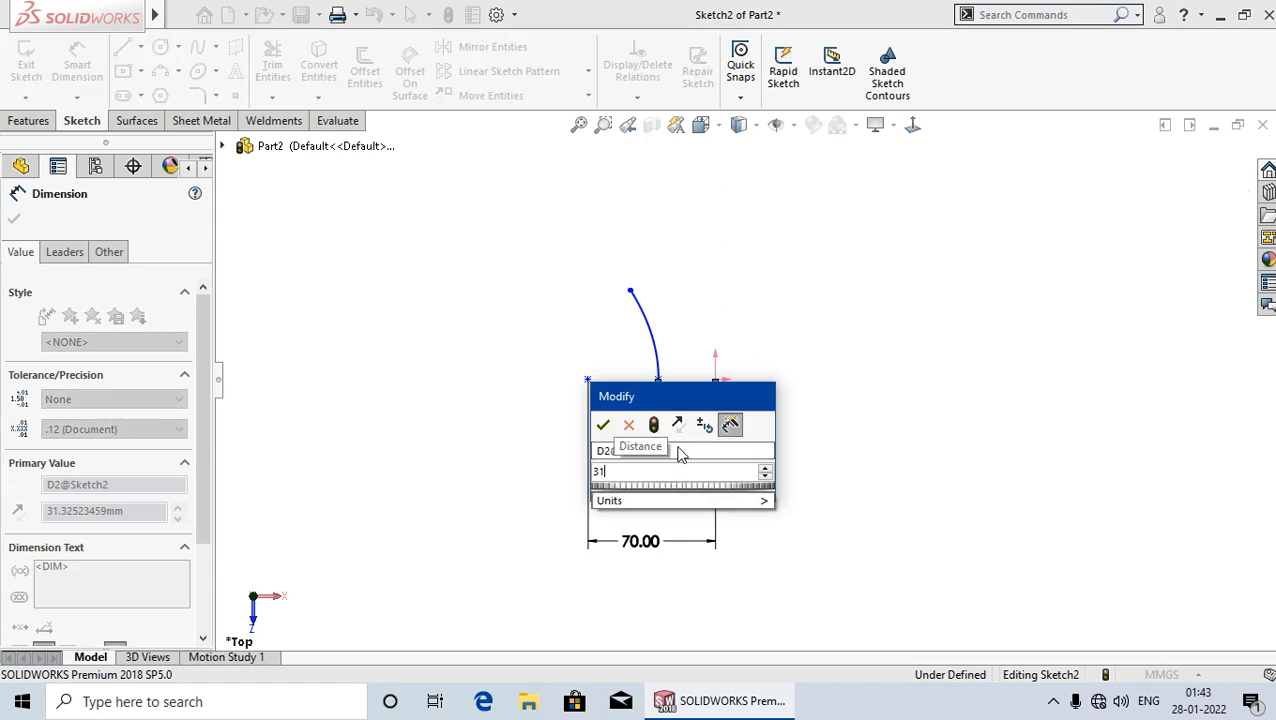
pyautogui.press('Return')
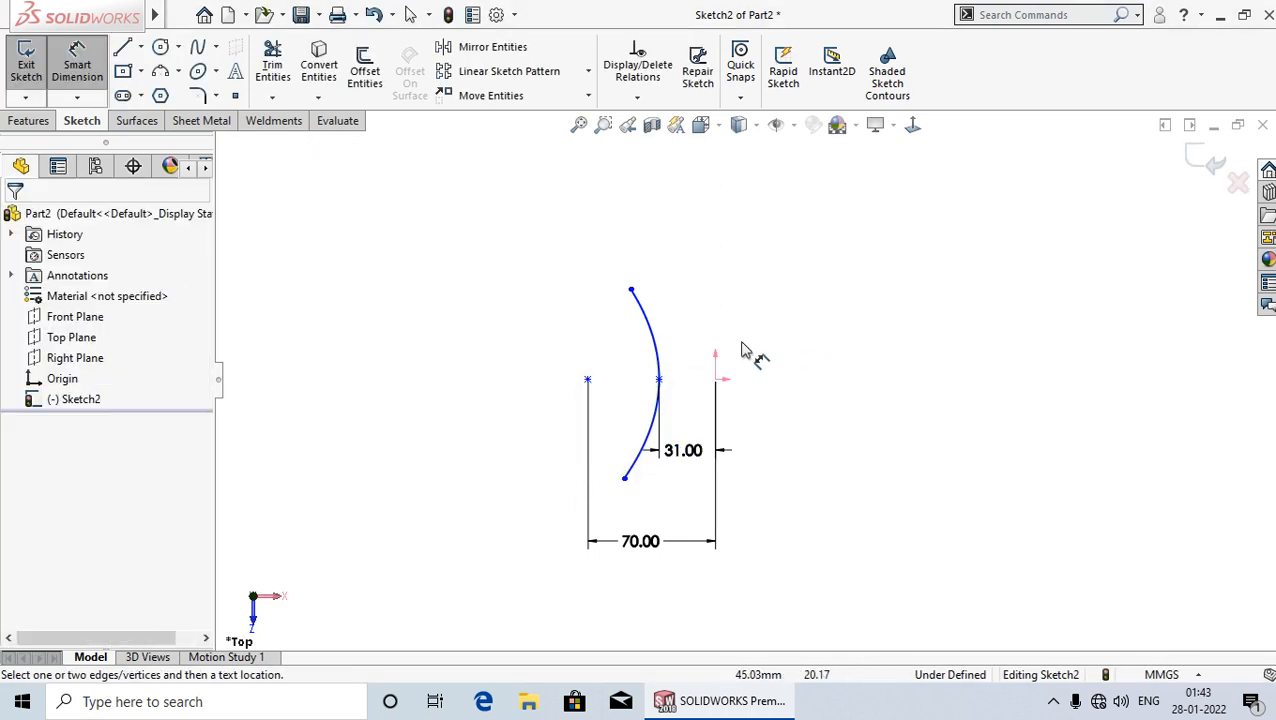
# Dimension the vertical distance between the parabola's upper endpoint and the origin as 50 mm.
pyautogui.click(716, 380)
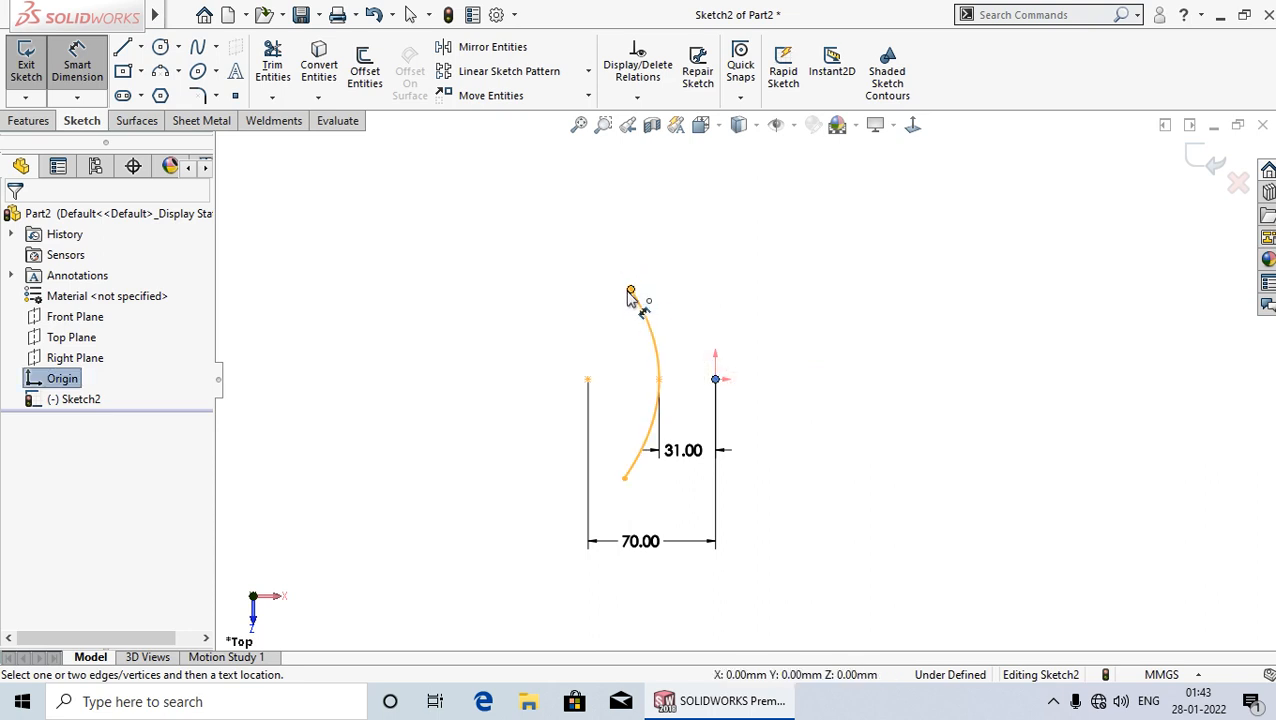
pyautogui.click(630, 291)
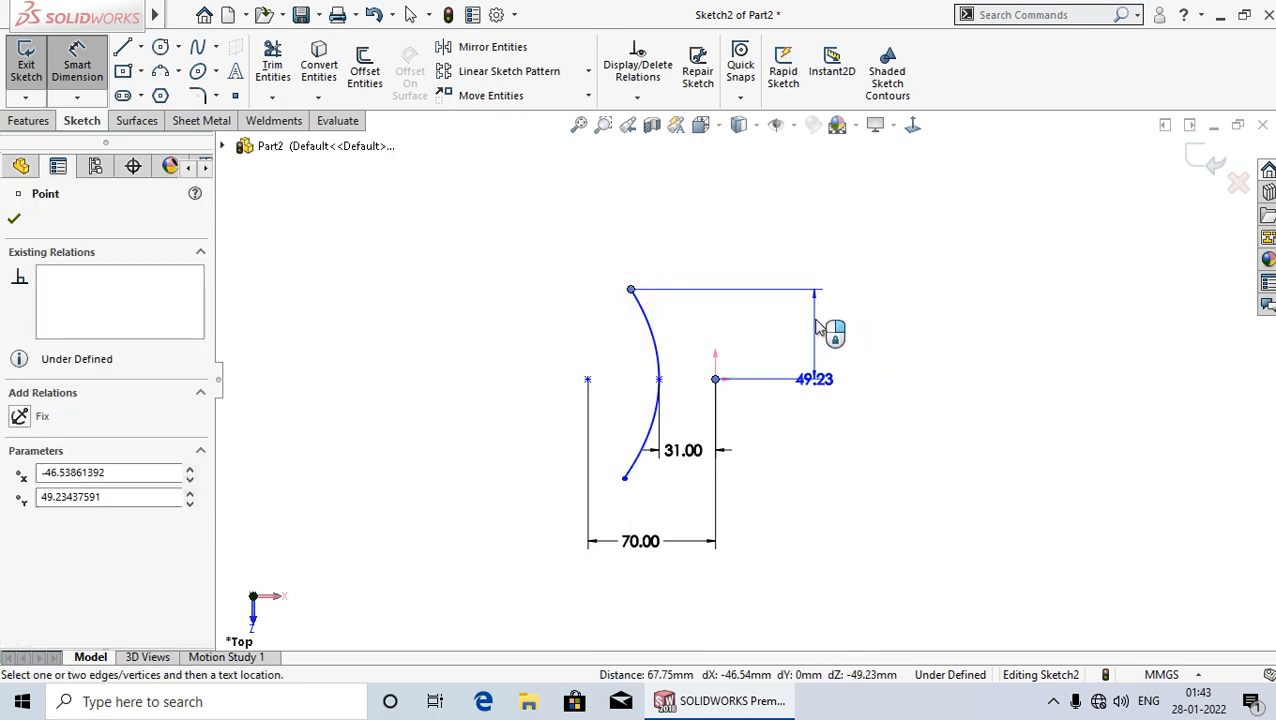
pyautogui.click(824, 330)
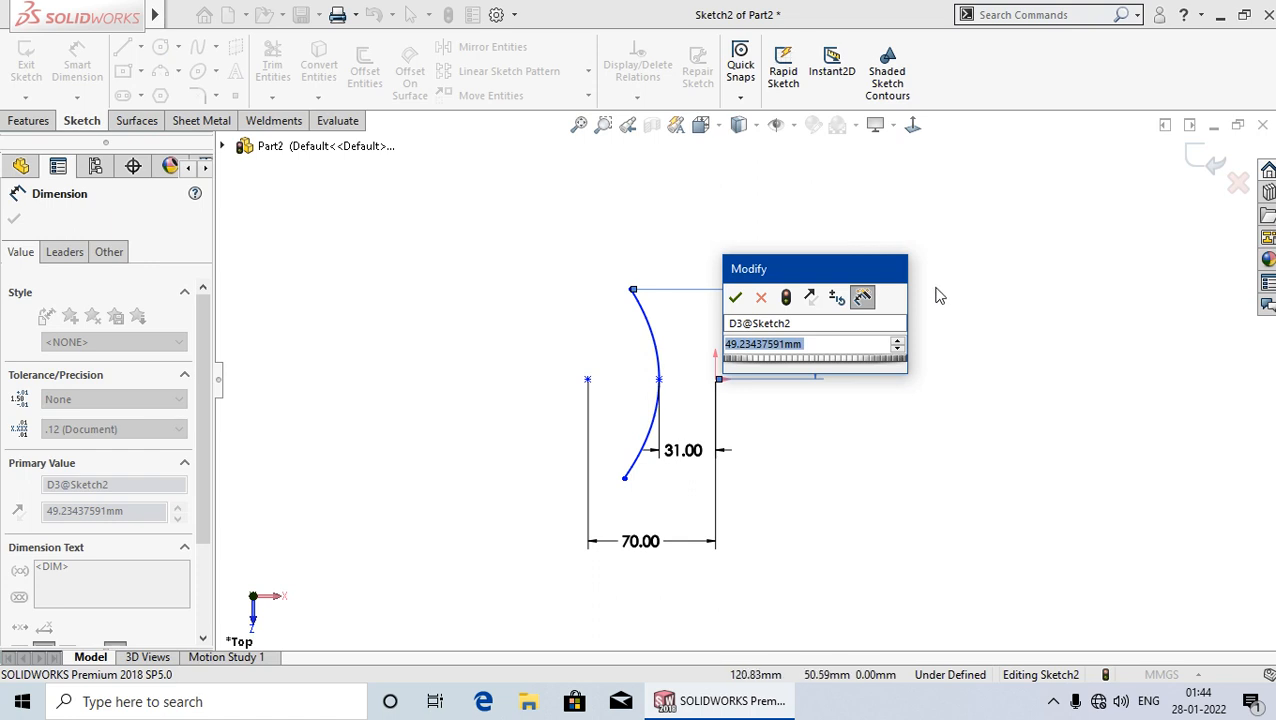
pyautogui.write('50')
pyautogui.press('Return')
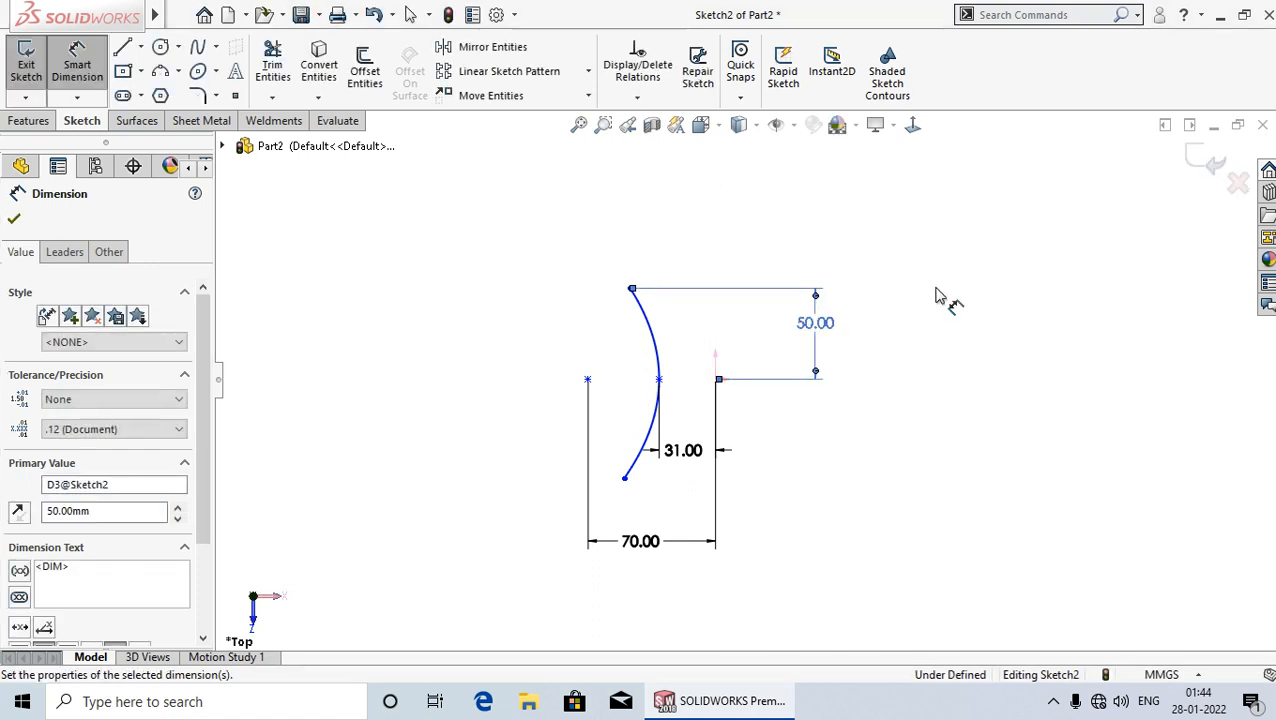
pyautogui.press('Escape')
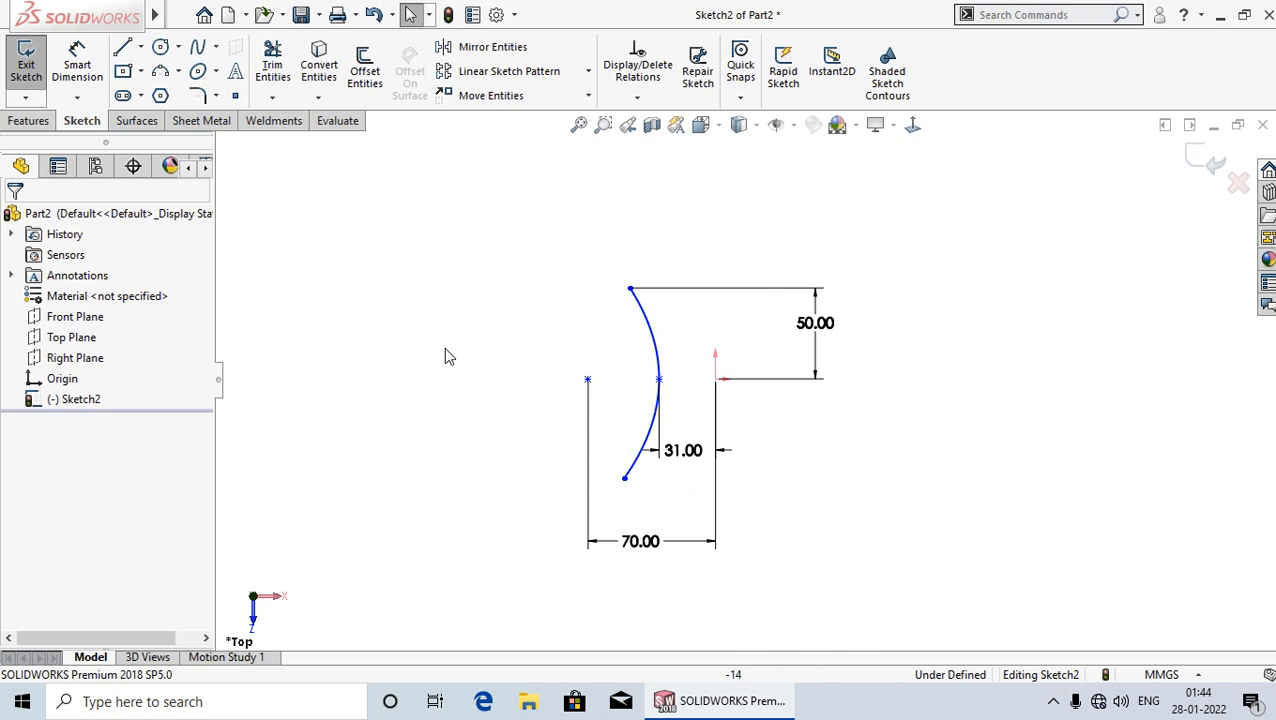
# Add a Horizontal relation between the parabola's focus, its vertex and the origin.
pyautogui.click(588, 382)
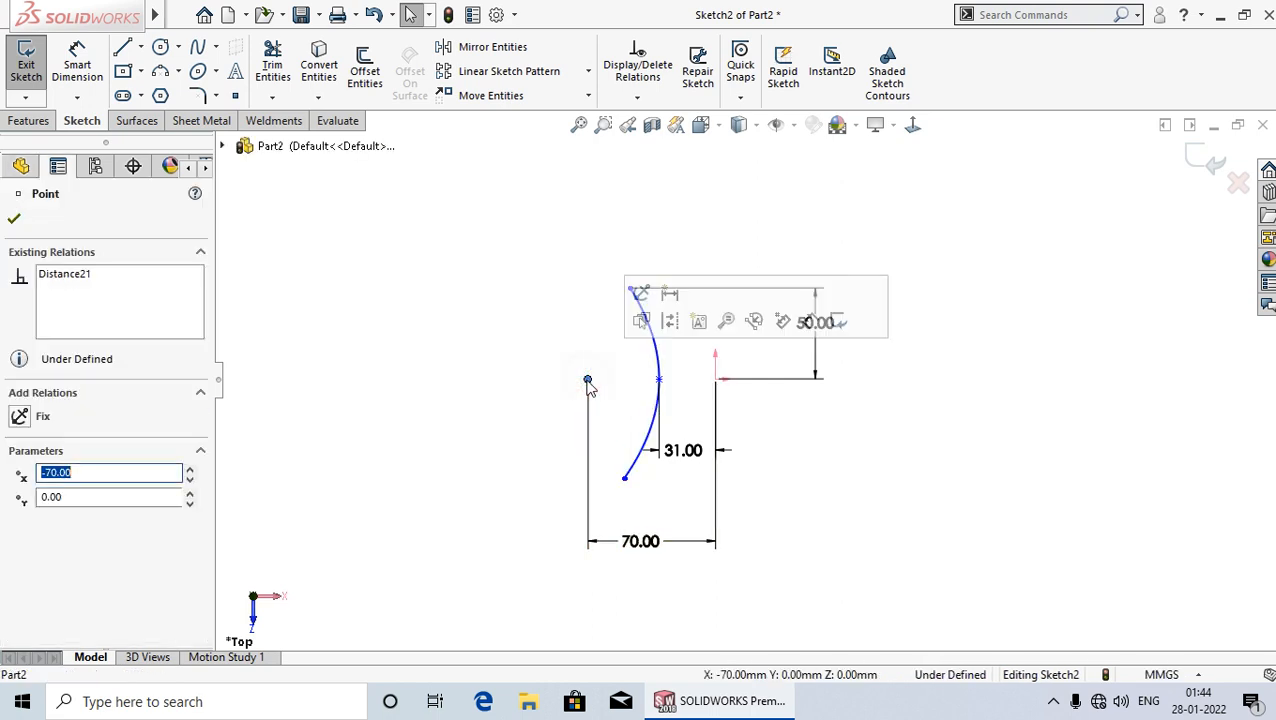
pyautogui.keyDown('ctrl'); pyautogui.click(659, 382); pyautogui.keyUp('ctrl')
pyautogui.keyDown('ctrl'); pyautogui.click(716, 382); pyautogui.keyUp('ctrl')
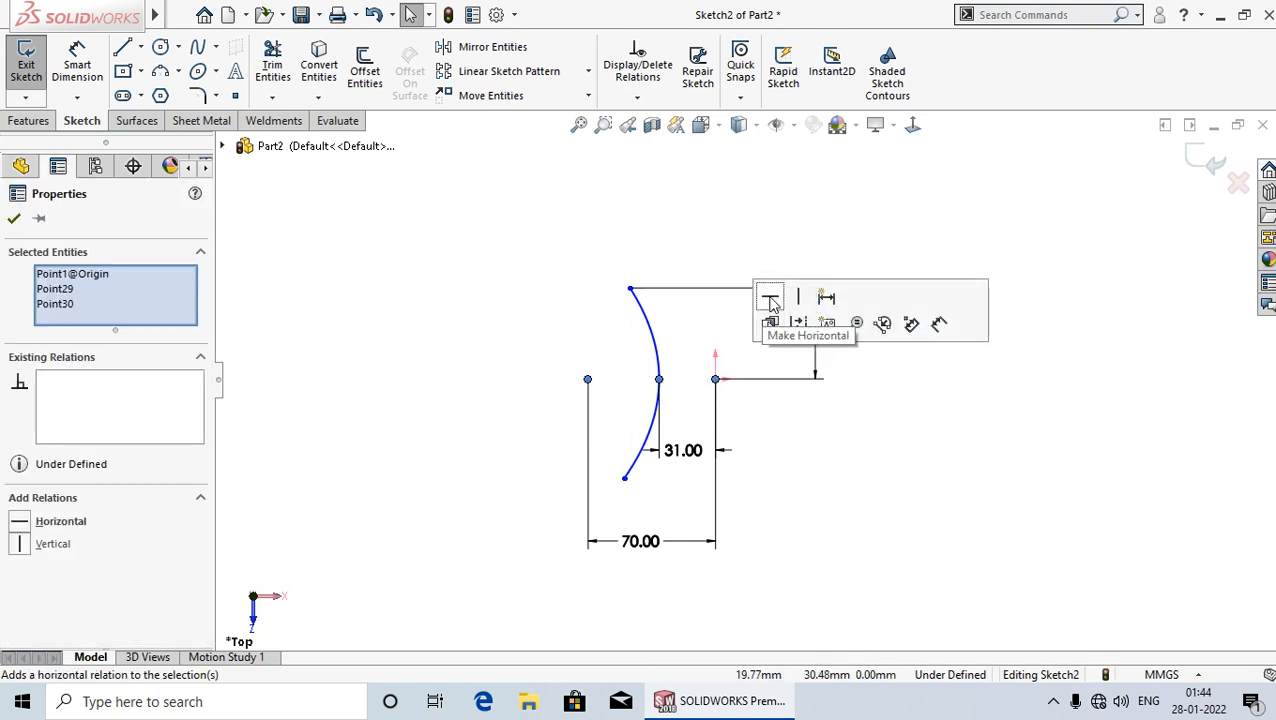
pyautogui.click(770, 300)
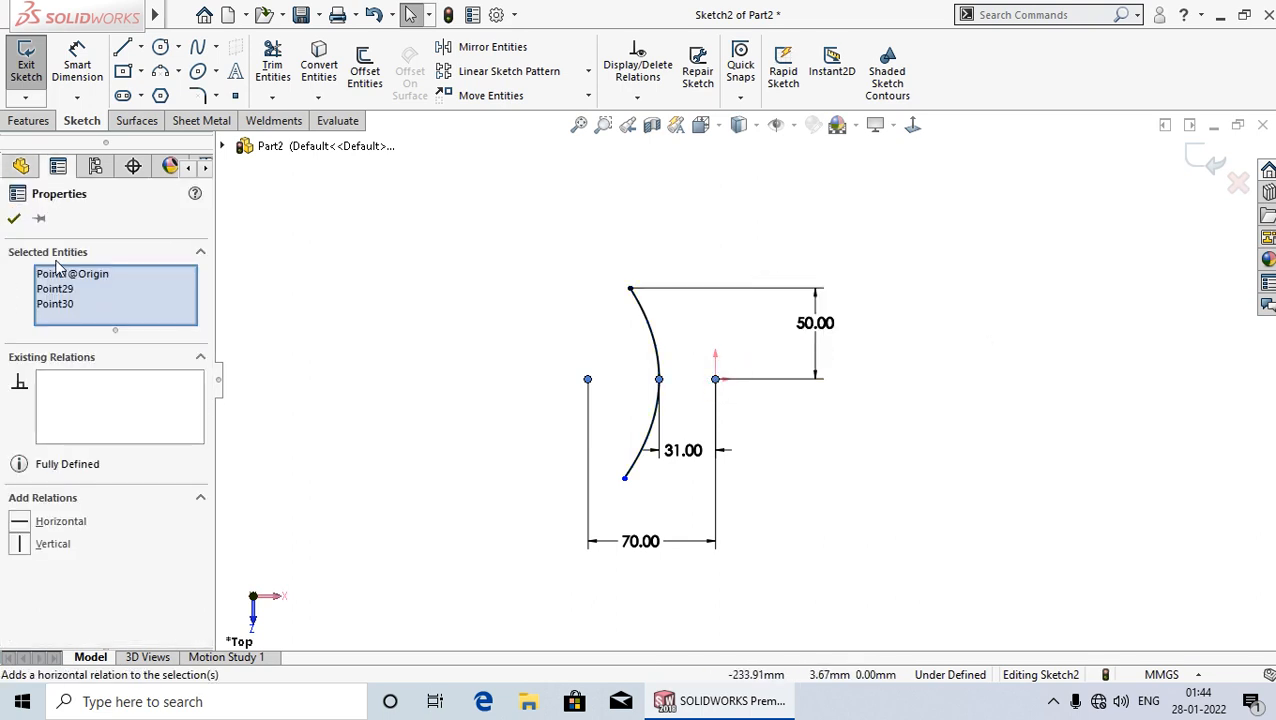
pyautogui.click(14, 220)
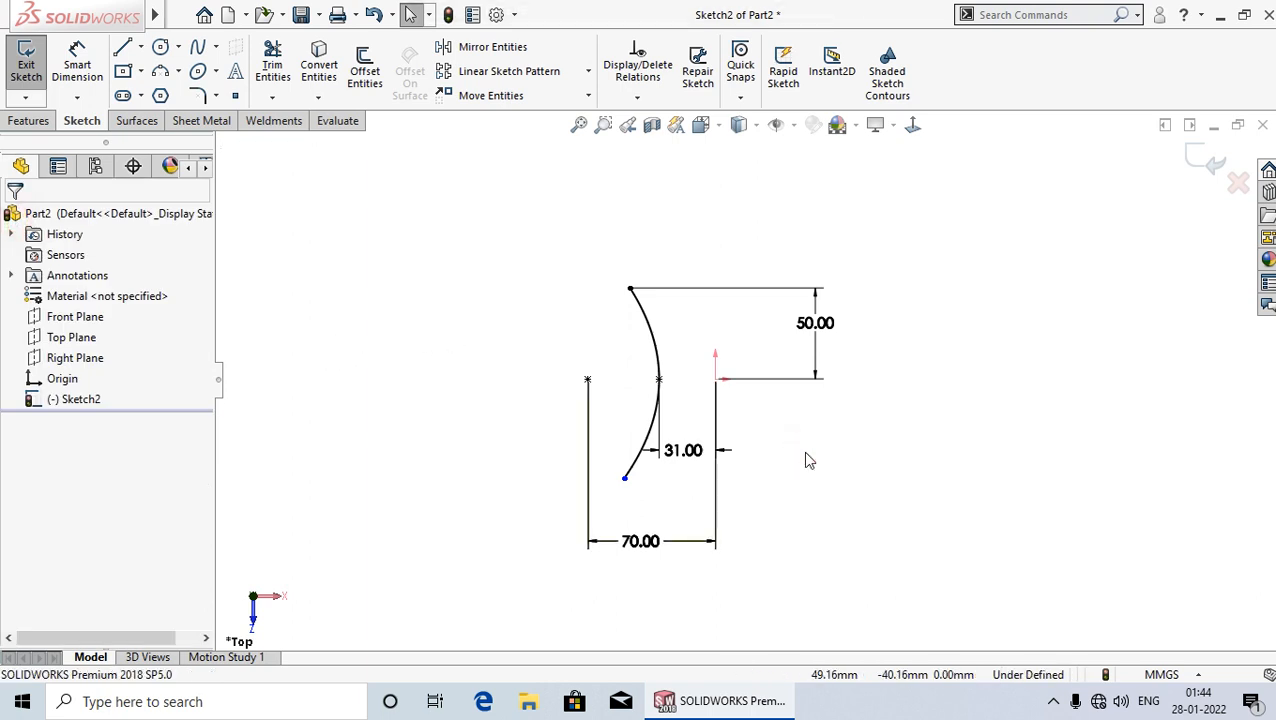
# Add a Vertical relation between the parabola's upper and lower endpoints.
pyautogui.click(630, 290)
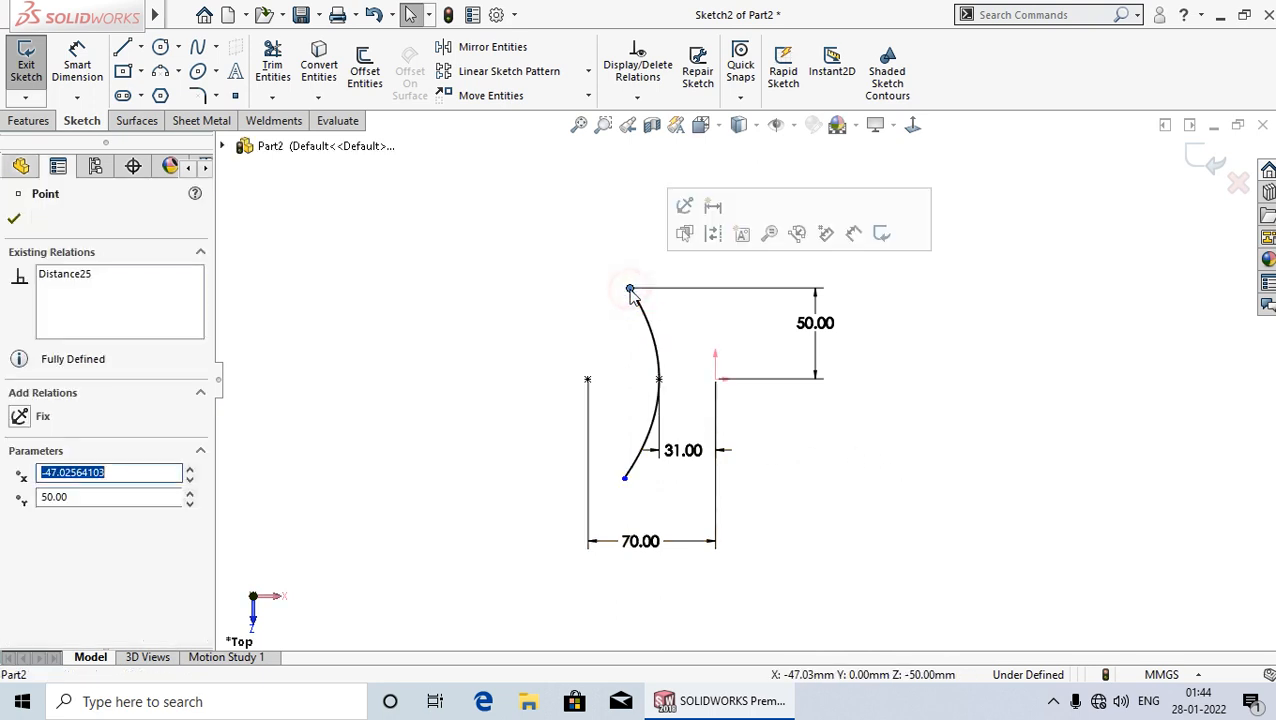
pyautogui.keyDown('ctrl'); pyautogui.click(624, 478); pyautogui.keyUp('ctrl')
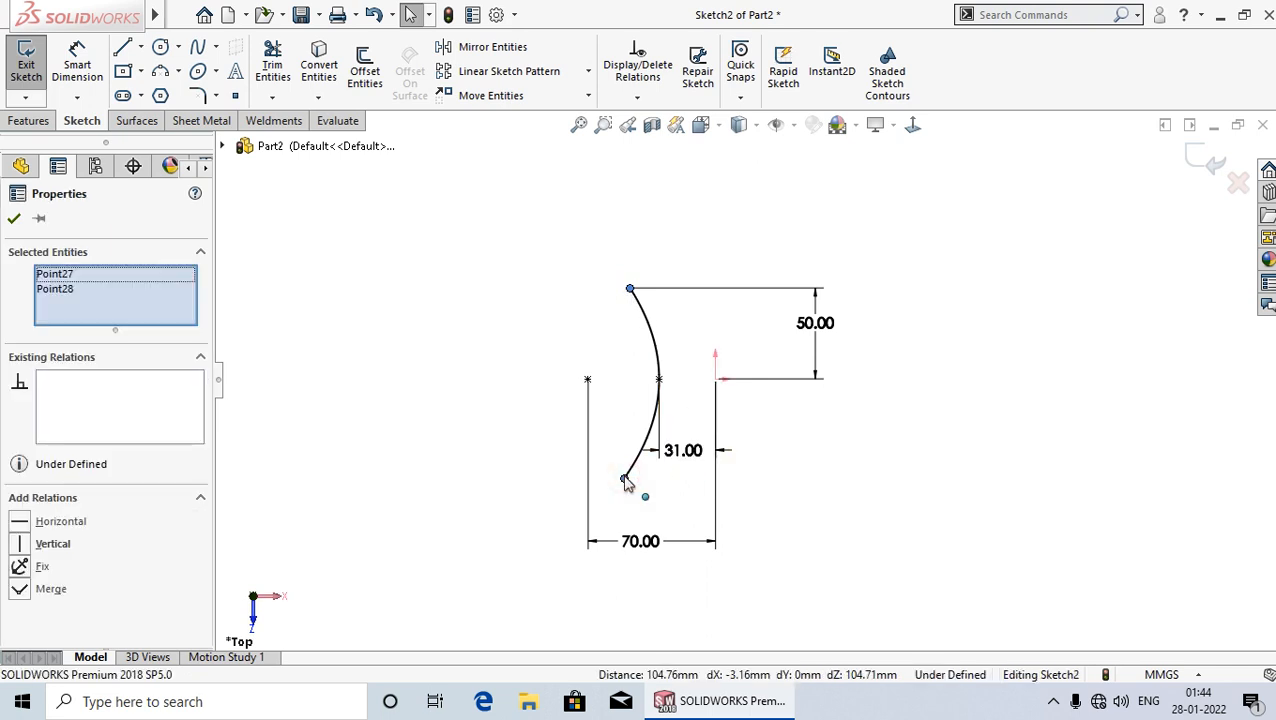
pyautogui.click(21, 545)
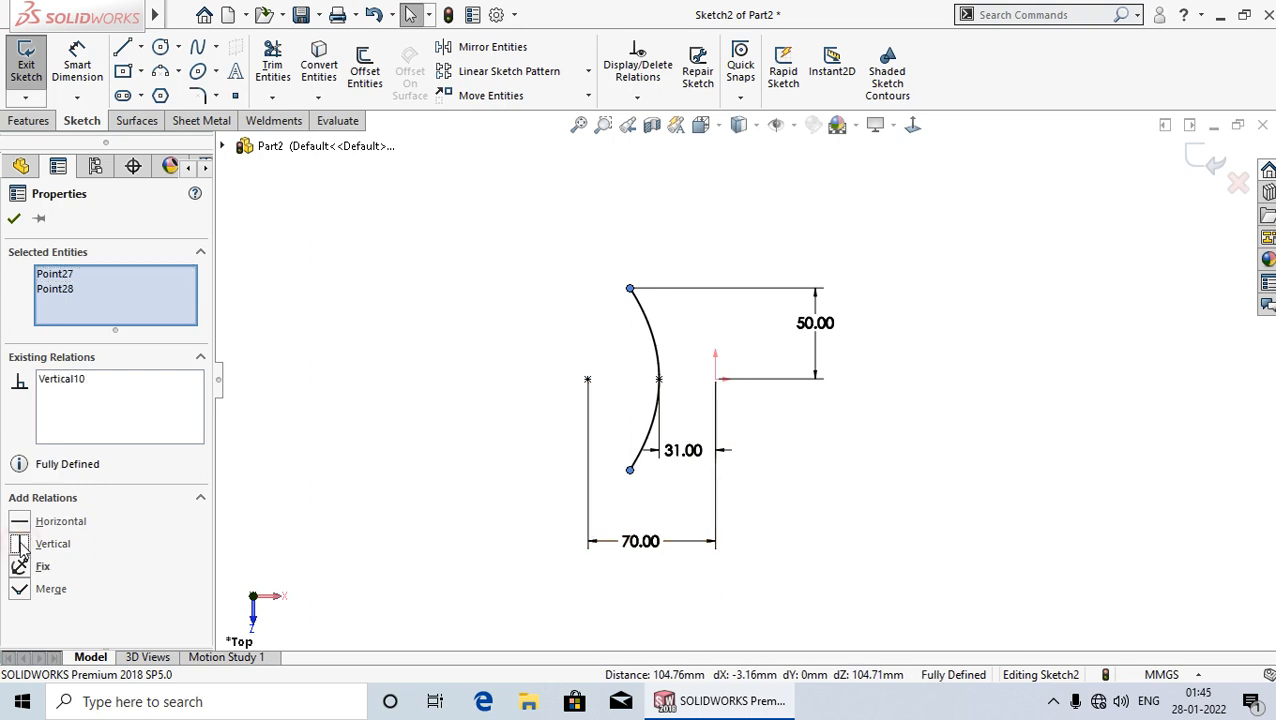
pyautogui.click(14, 218)
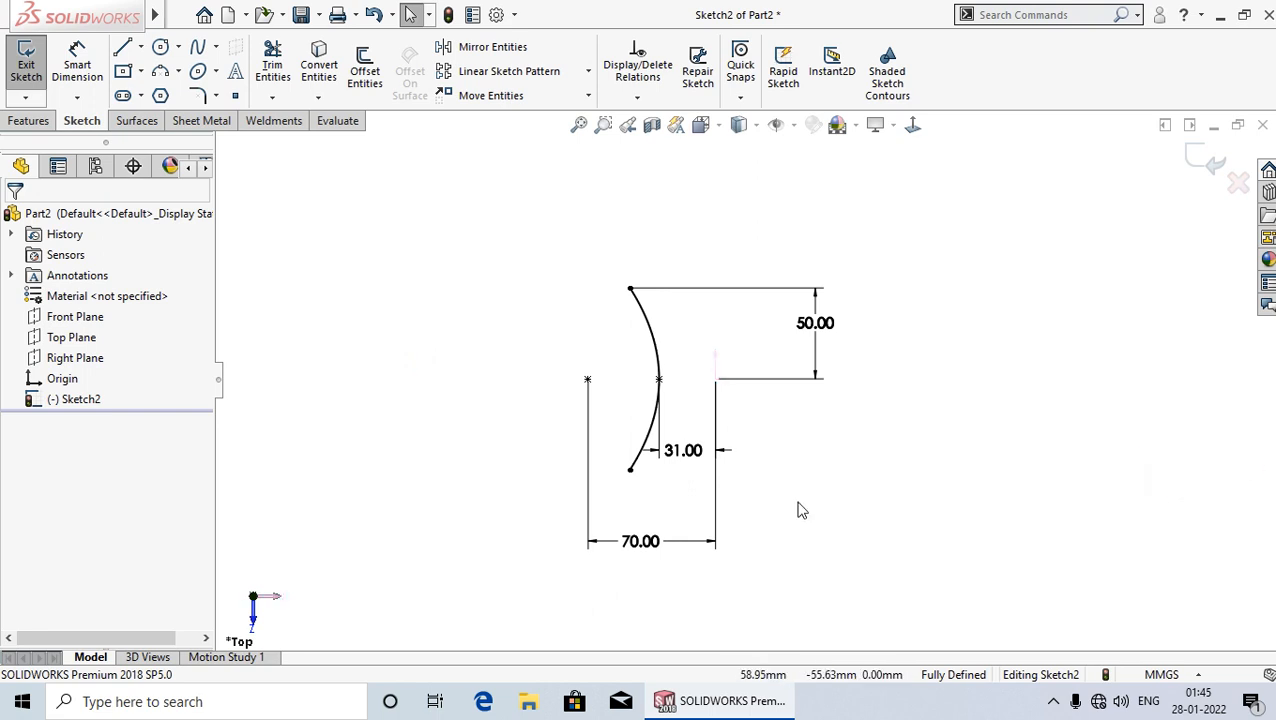
# Delete the parabola together with all its dimensions from the sketch.
pyautogui.moveTo(1011, 590)
pyautogui.mouseDown()
pyautogui.moveTo(855, 588)
pyautogui.moveTo(466, 233)
pyautogui.mouseUp()
pyautogui.press('Delete')
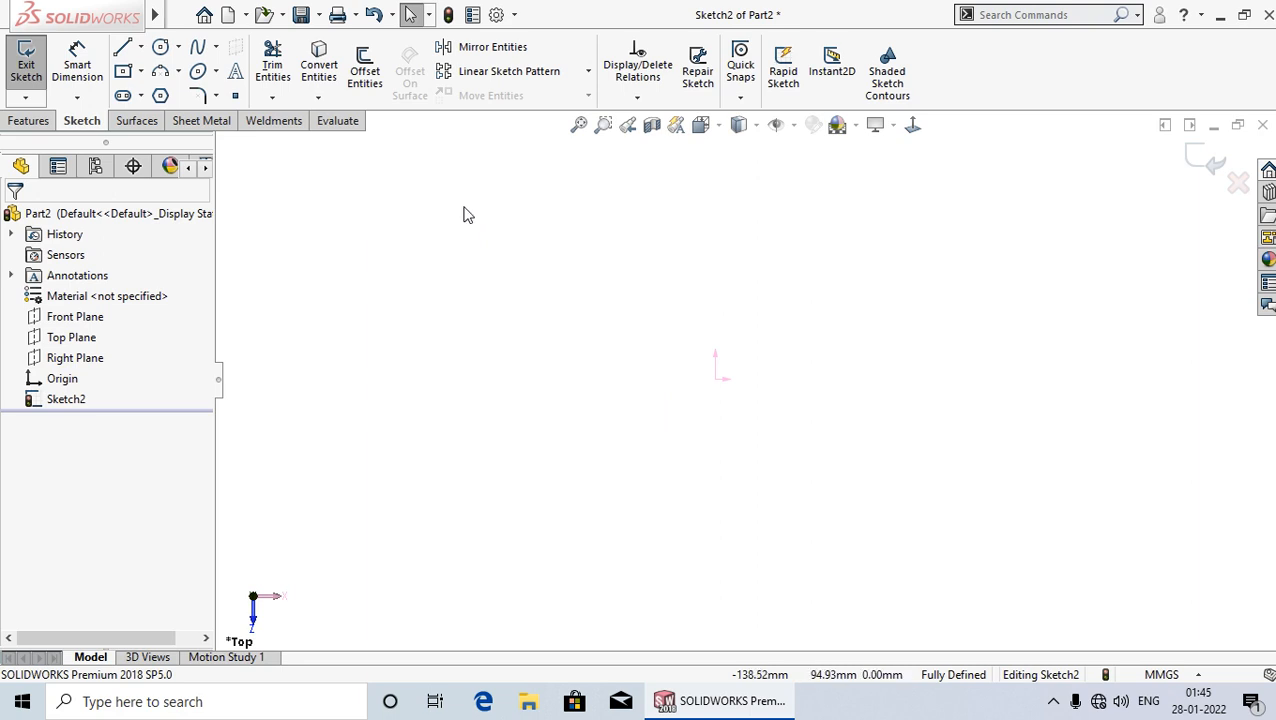
# Sketch a conic opening to the left, from the origin to an endpoint about 99 mm directly above, with its top vertex to the right.
pyautogui.click(219, 74)
pyautogui.click(242, 165)
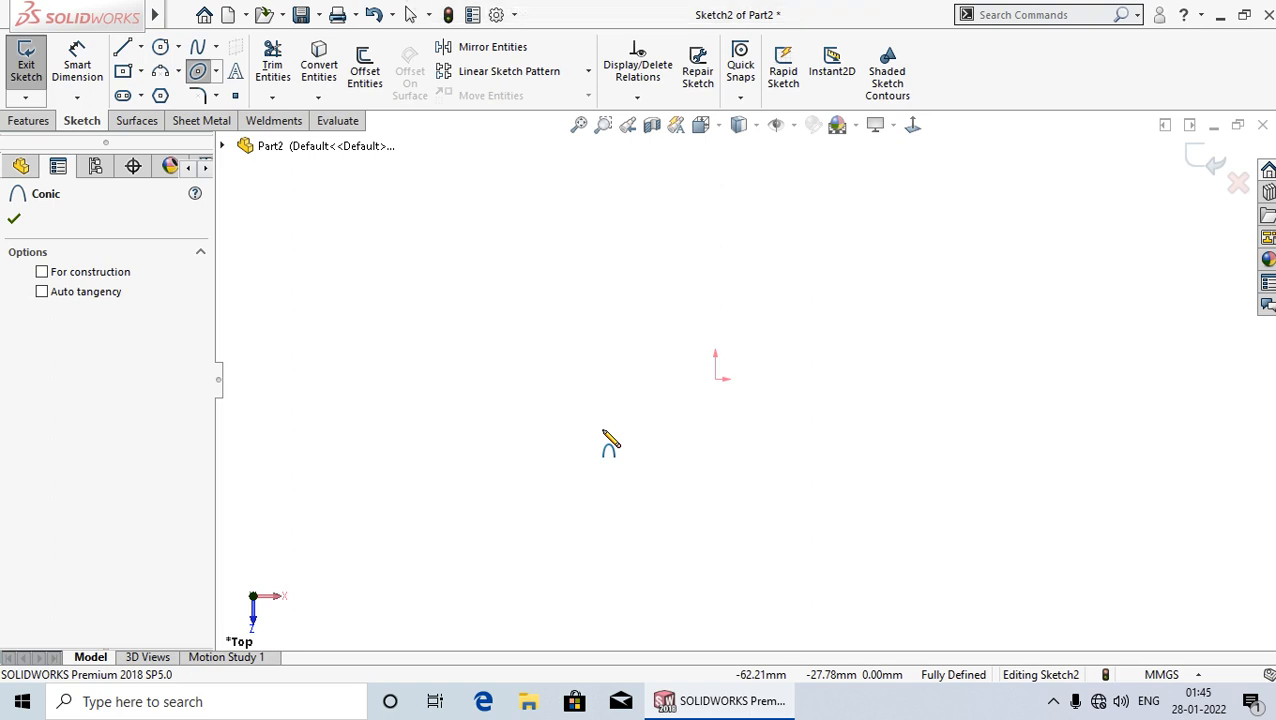
pyautogui.click(578, 305)
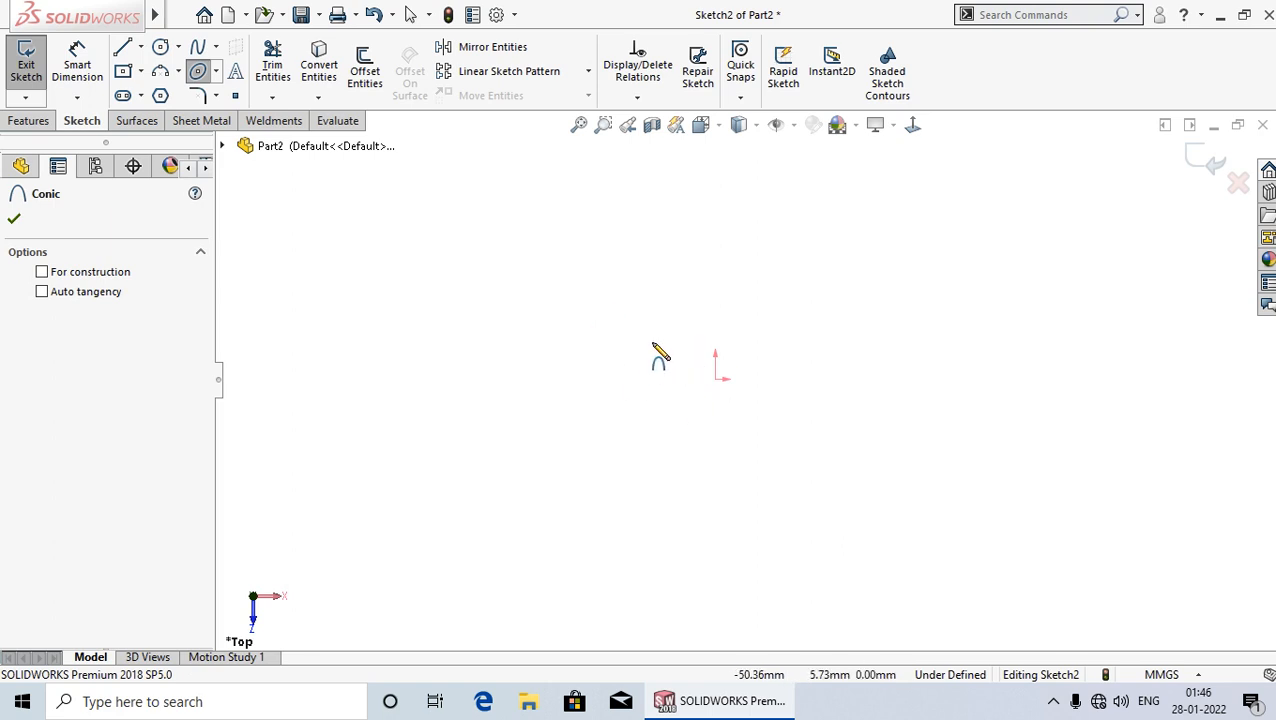
pyautogui.click(715, 380)
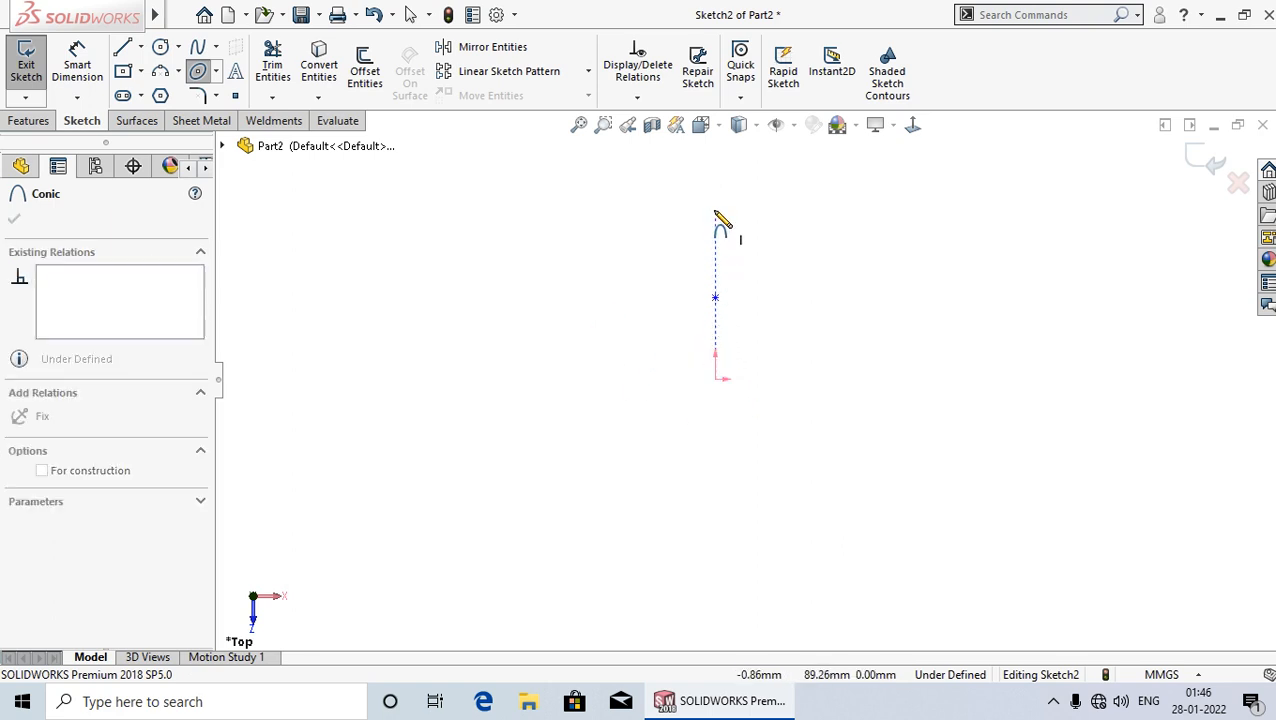
pyautogui.click(715, 198)
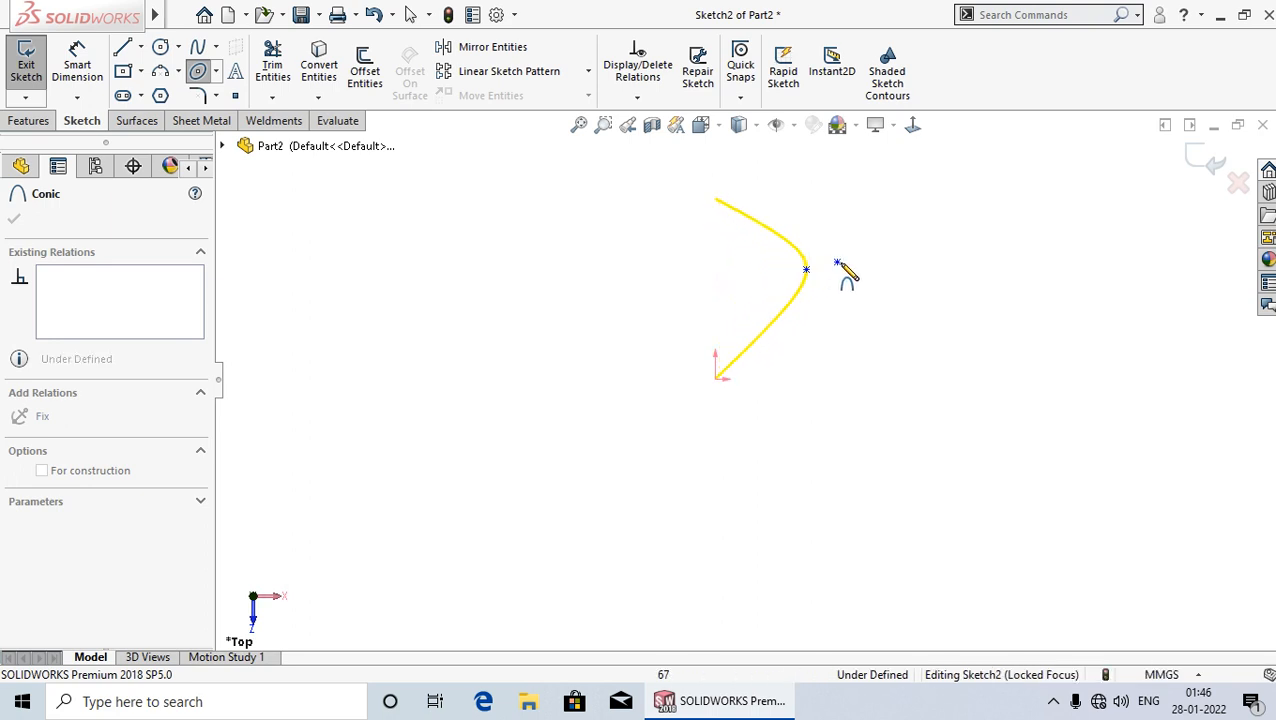
pyautogui.click(926, 276)
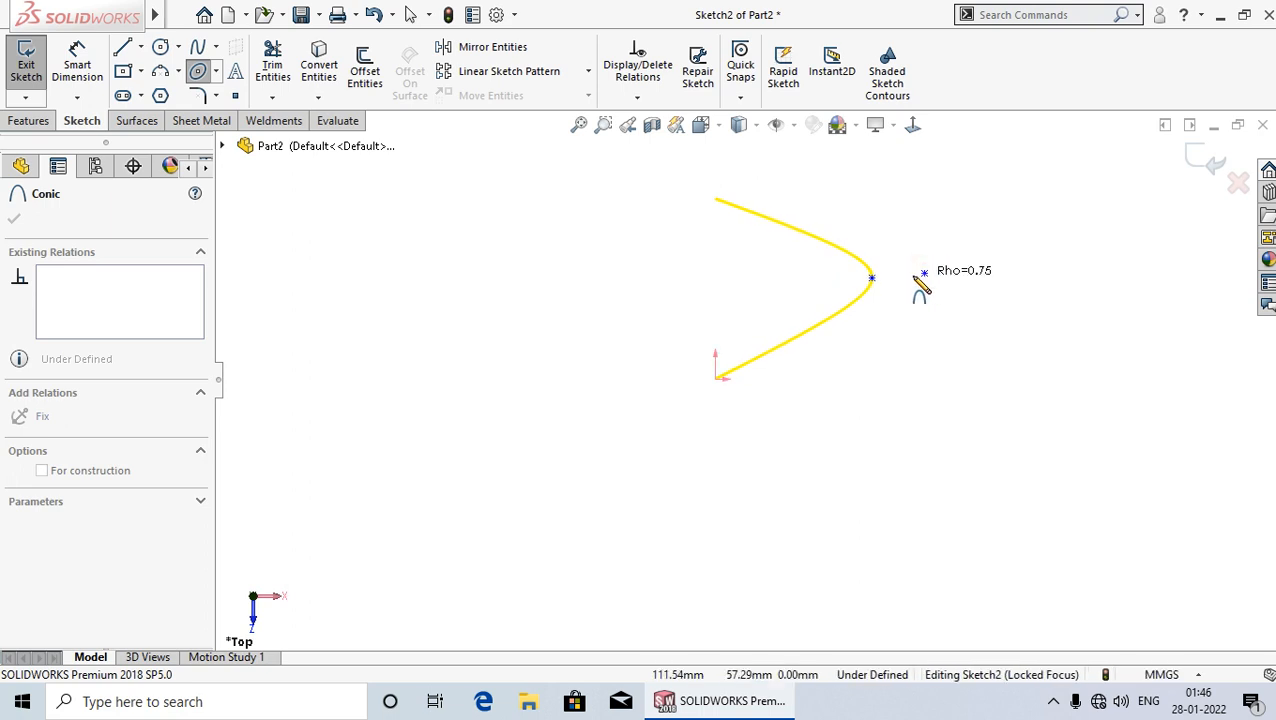
pyautogui.click(859, 277)
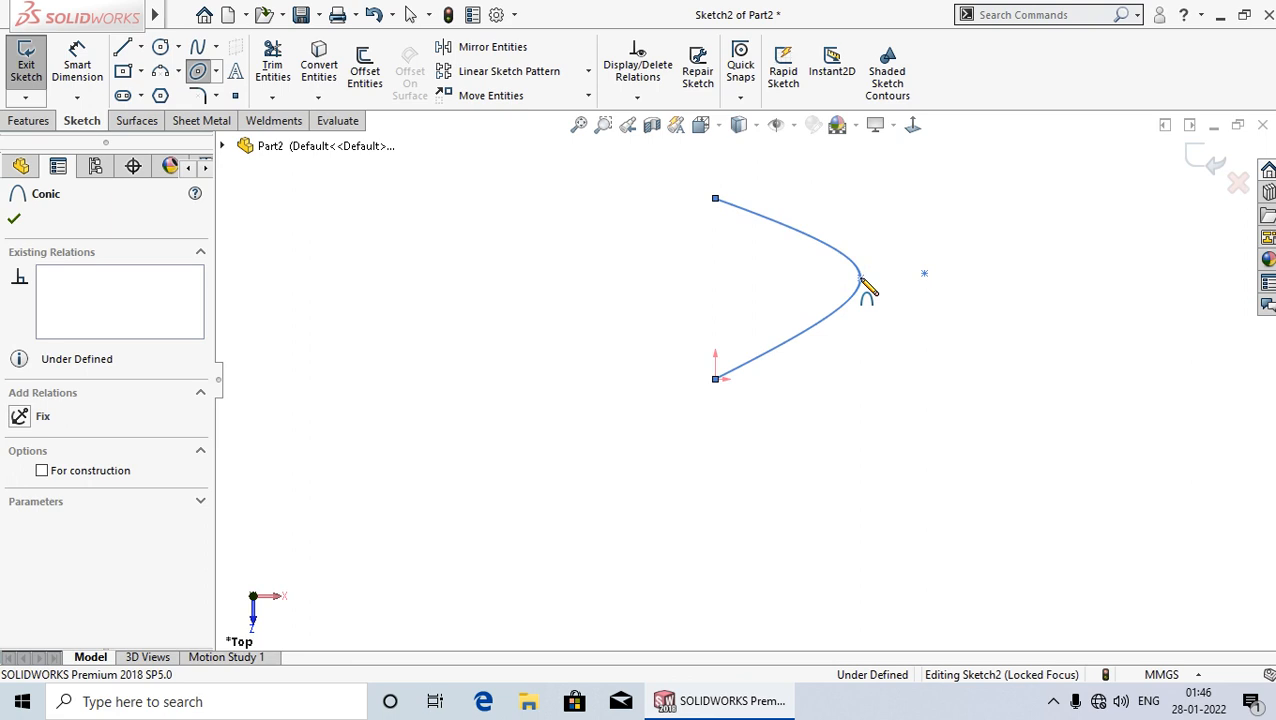
pyautogui.rightClick(861, 279)
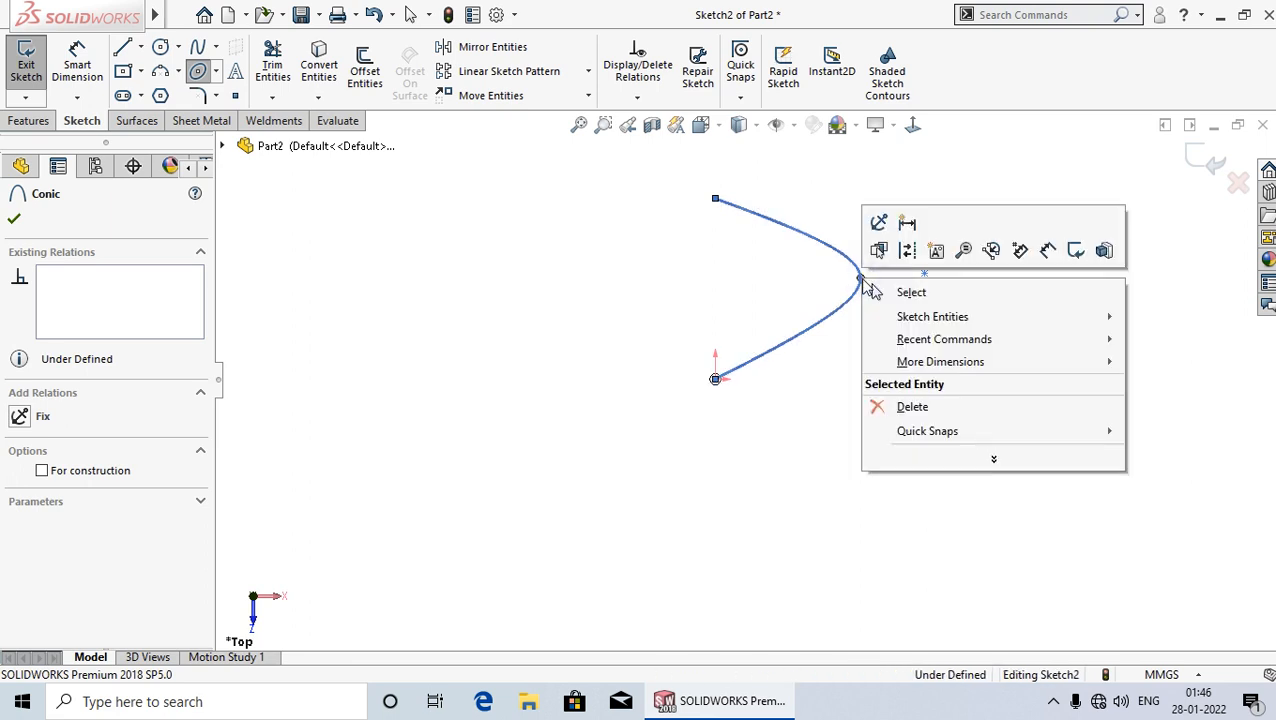
pyautogui.click(915, 295)
pyautogui.scroll(3, 932, 287)
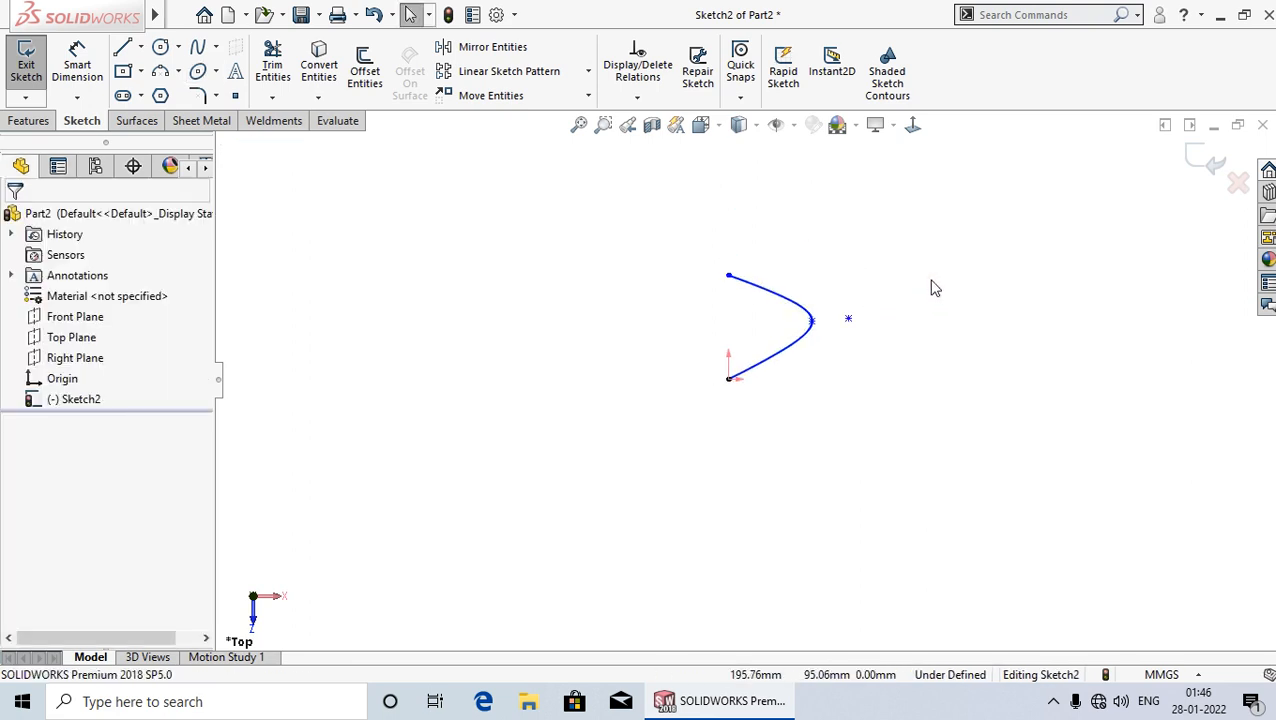
pyautogui.scroll(-3, 858, 300)
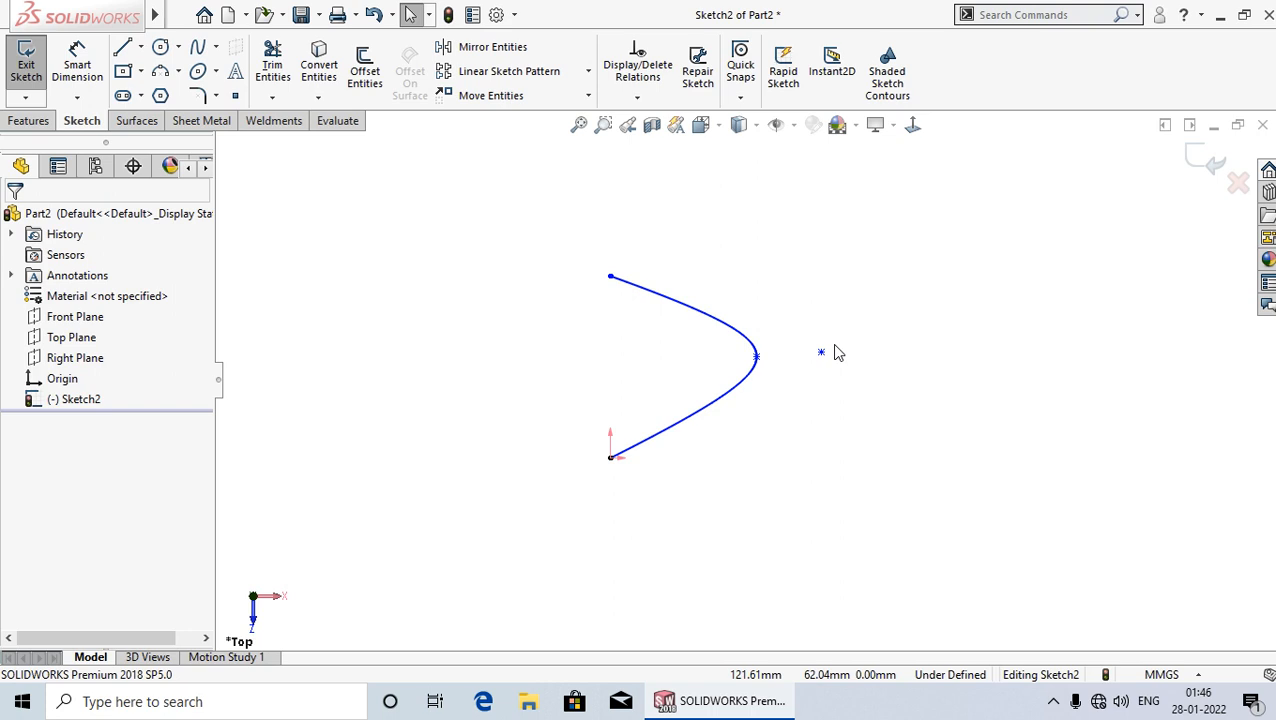
pyautogui.click(475, 442)
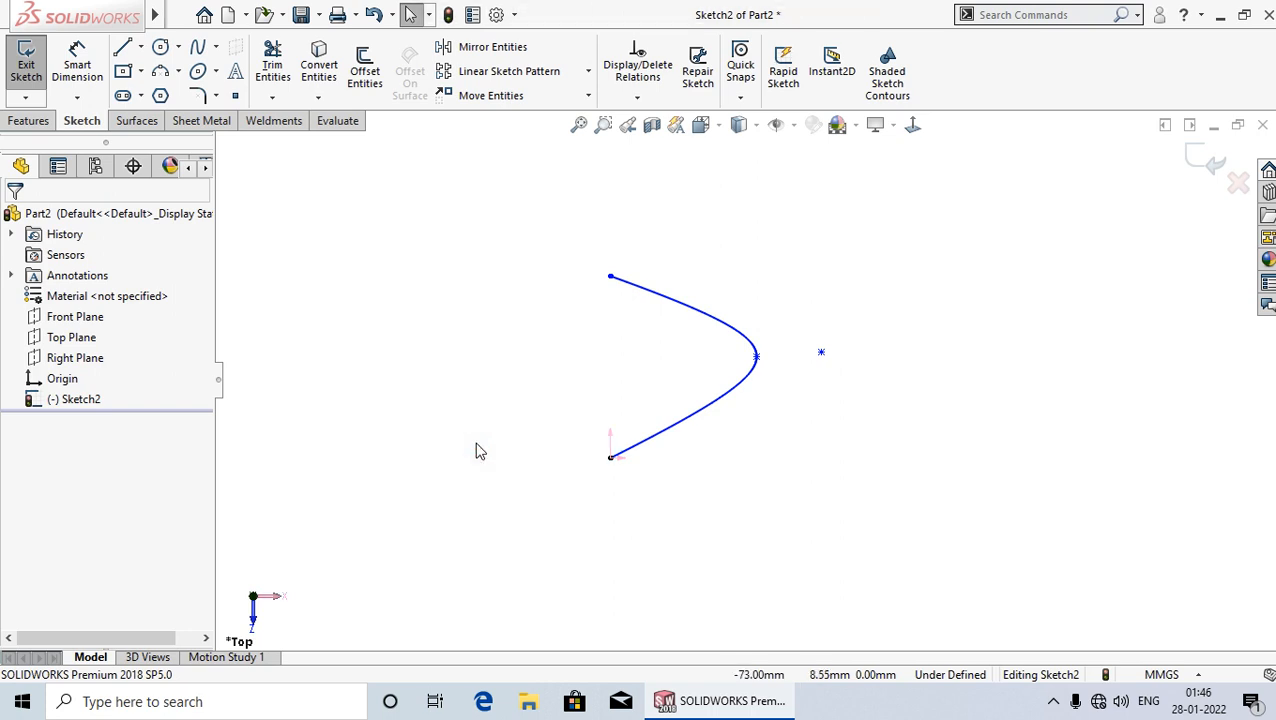
# Dimension the distance between the conic's upper and lower endpoints as 100 mm.
pyautogui.click(77, 63)
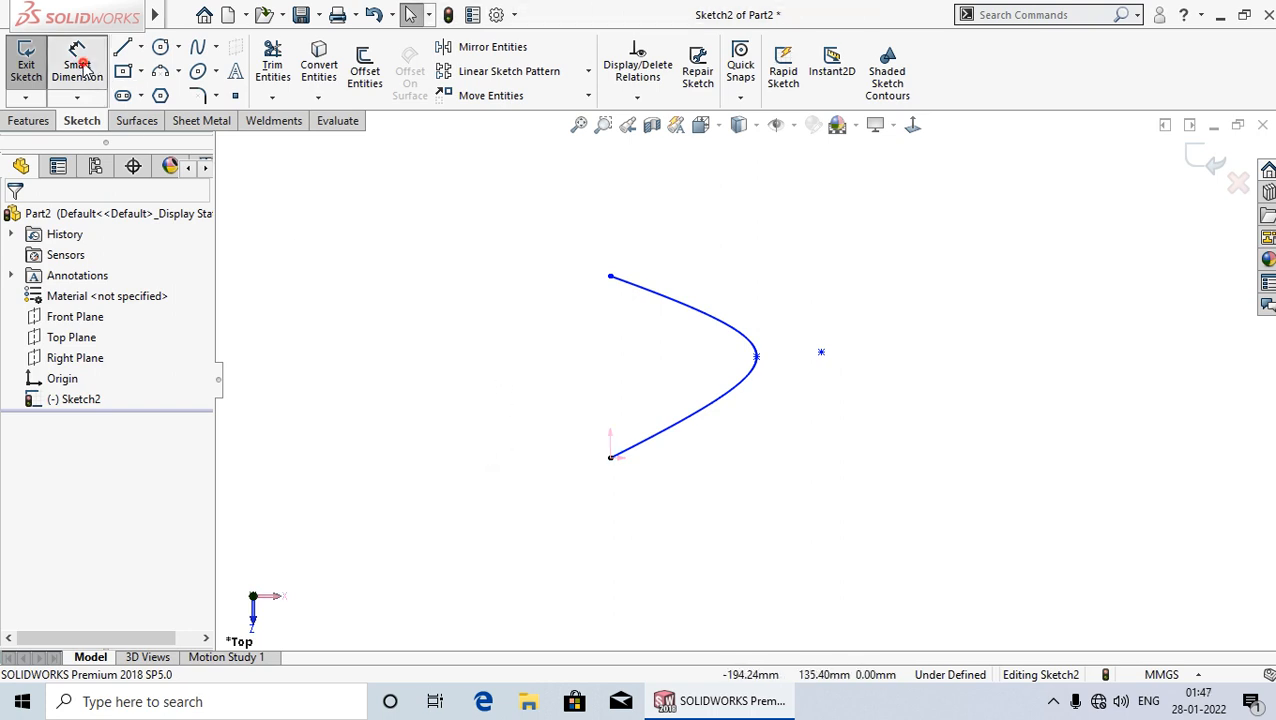
pyautogui.click(611, 278)
pyautogui.click(611, 462)
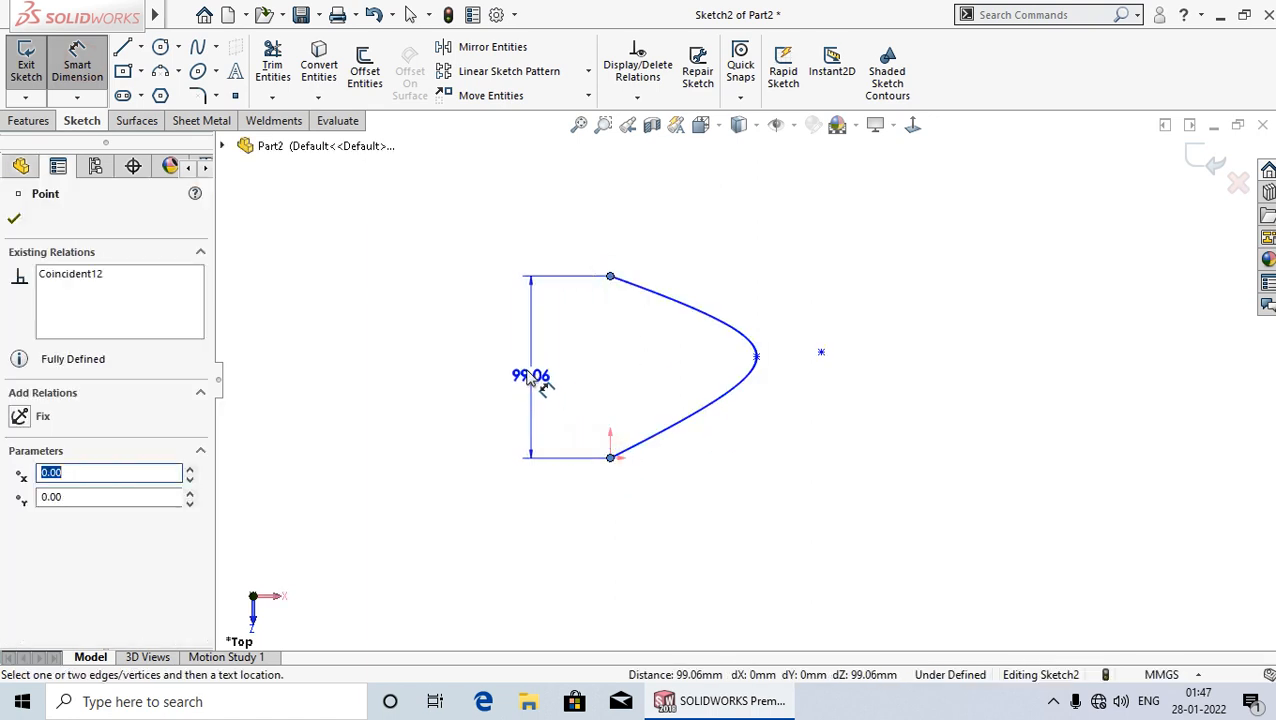
pyautogui.click(545, 385)
pyautogui.write('100')
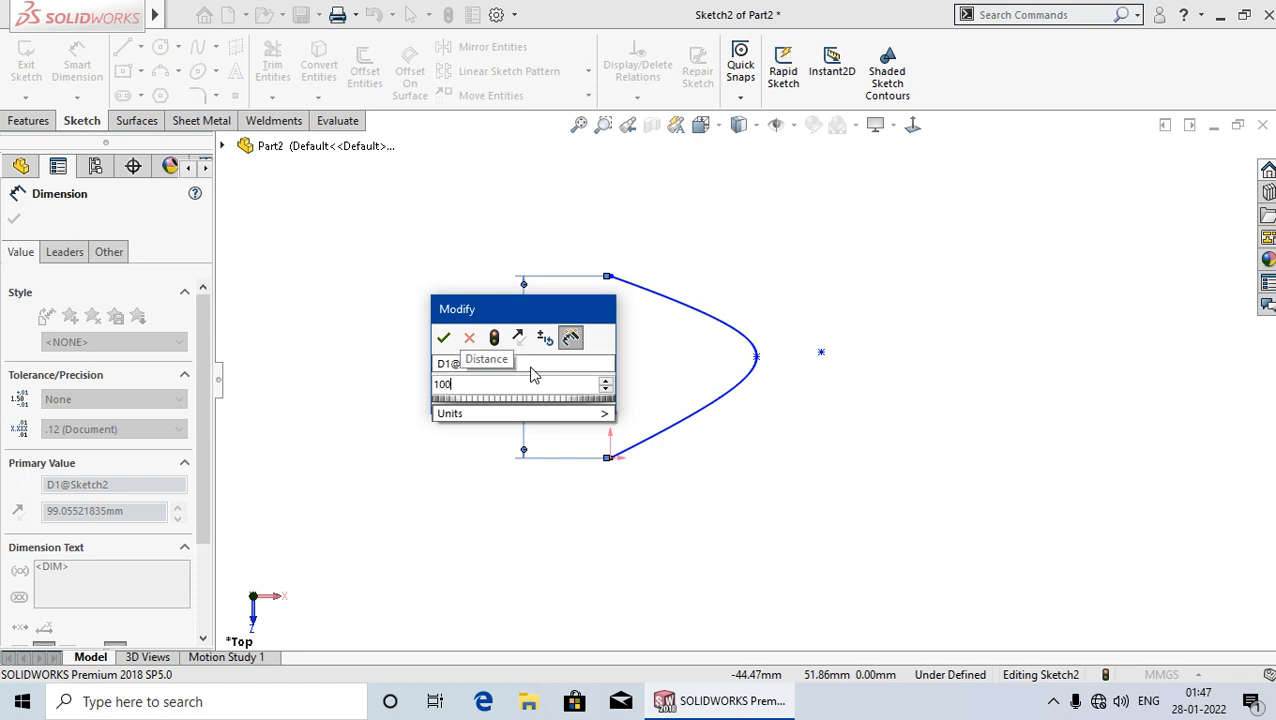
pyautogui.press('Return')
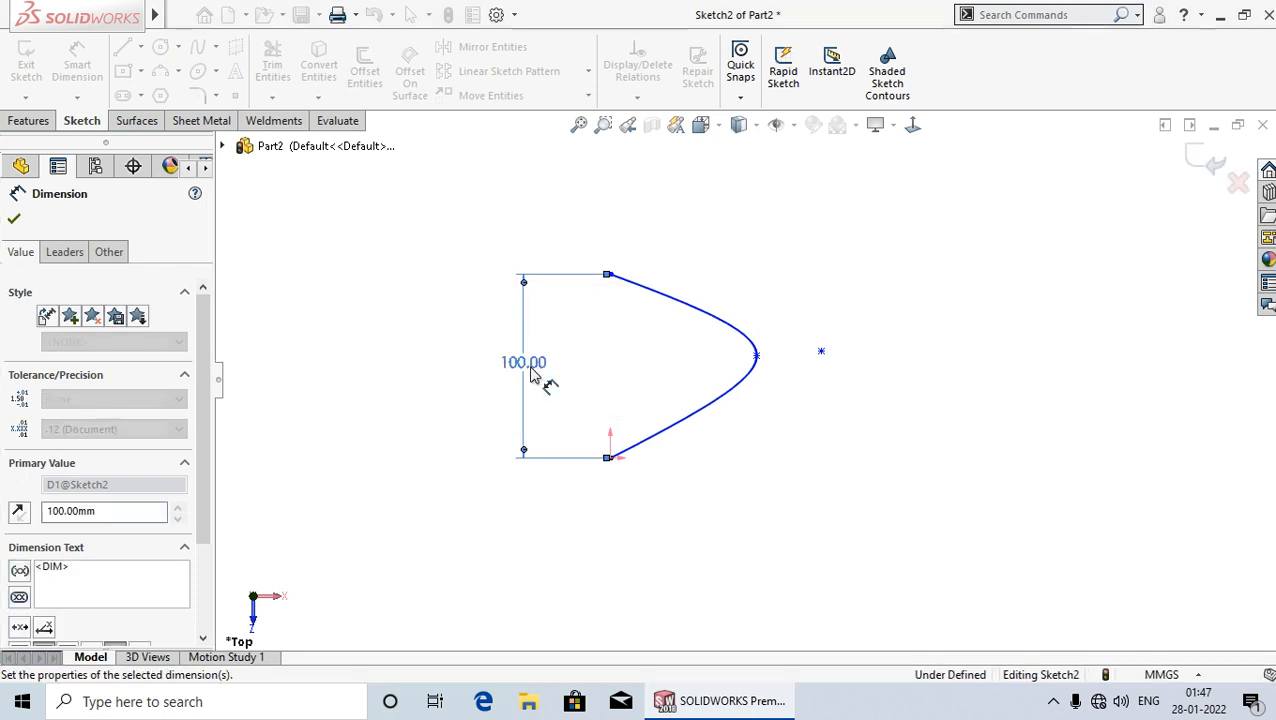
pyautogui.click(733, 545)
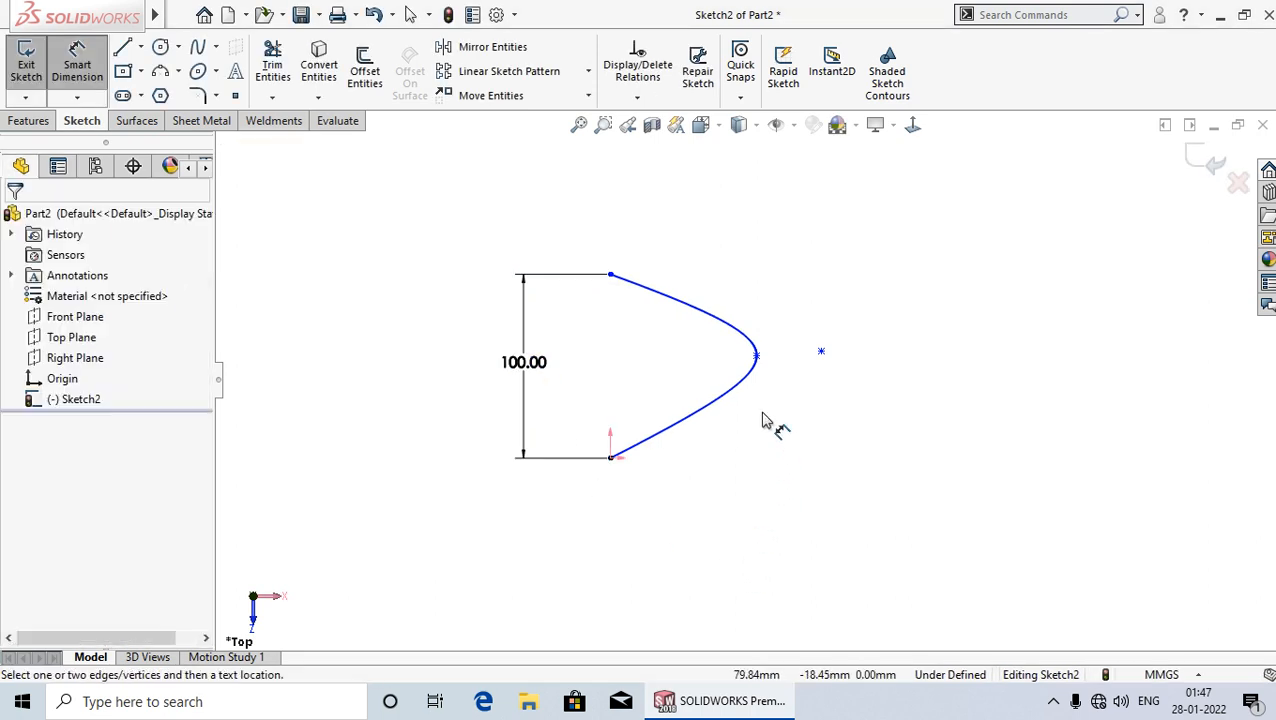
# Dimension the horizontal distance between the conic's shoulder point and its top vertex as 35 mm.
pyautogui.click(757, 357)
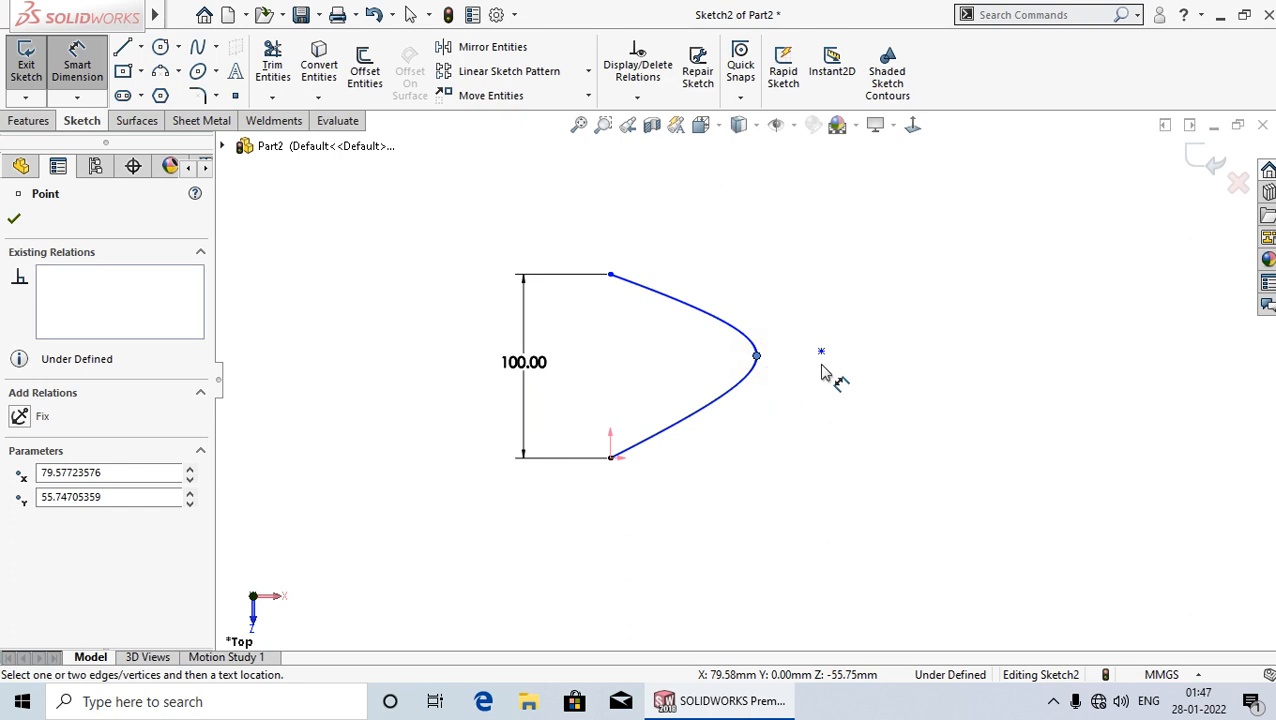
pyautogui.click(821, 352)
pyautogui.click(705, 455)
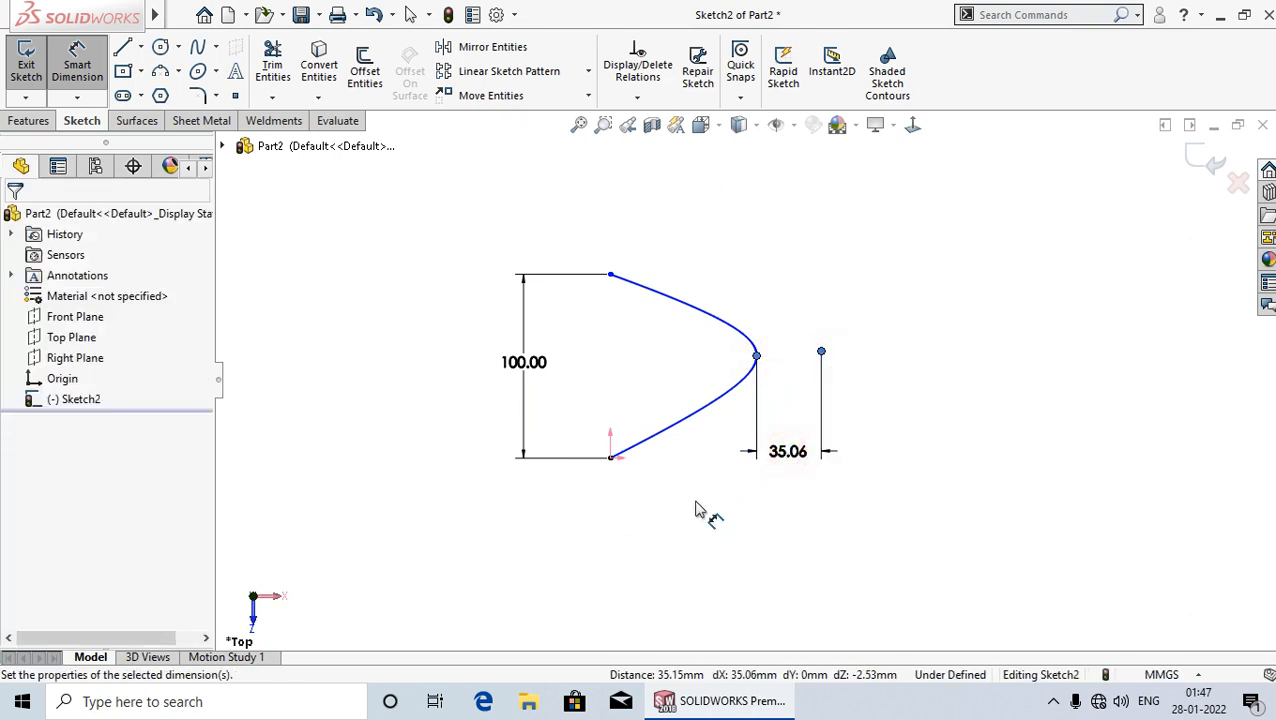
pyautogui.write('35')
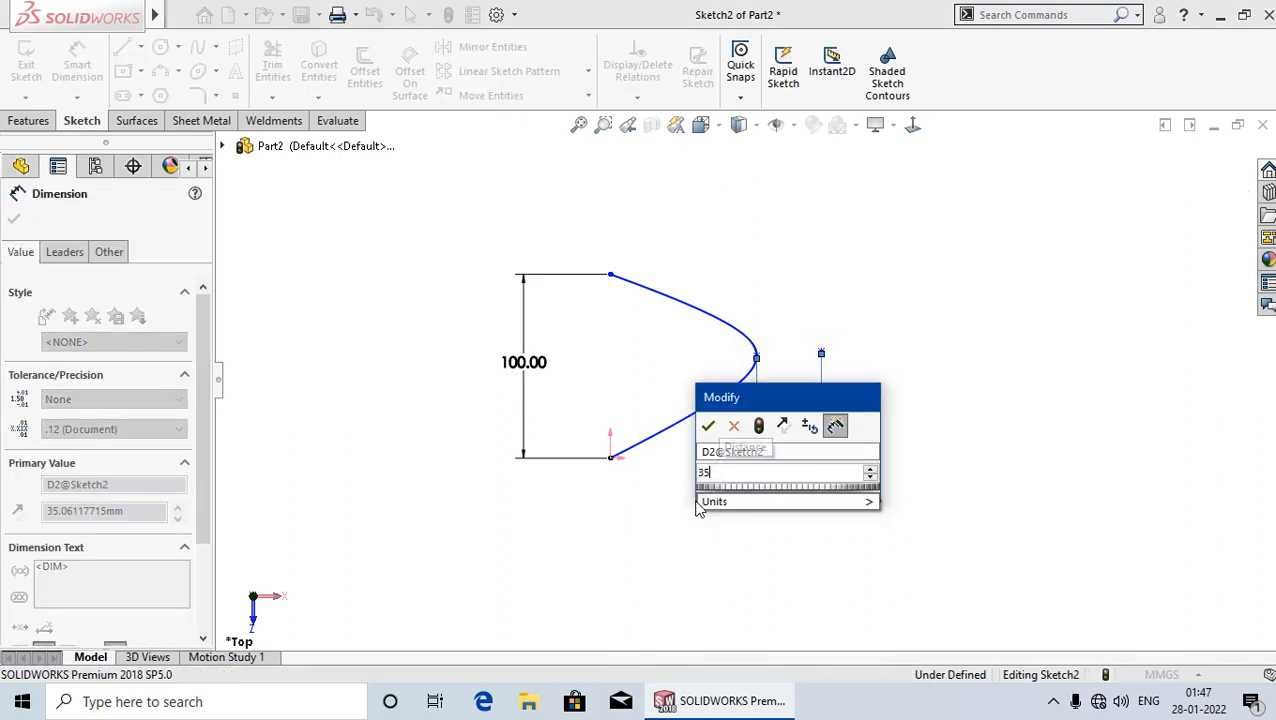
pyautogui.press('Return')
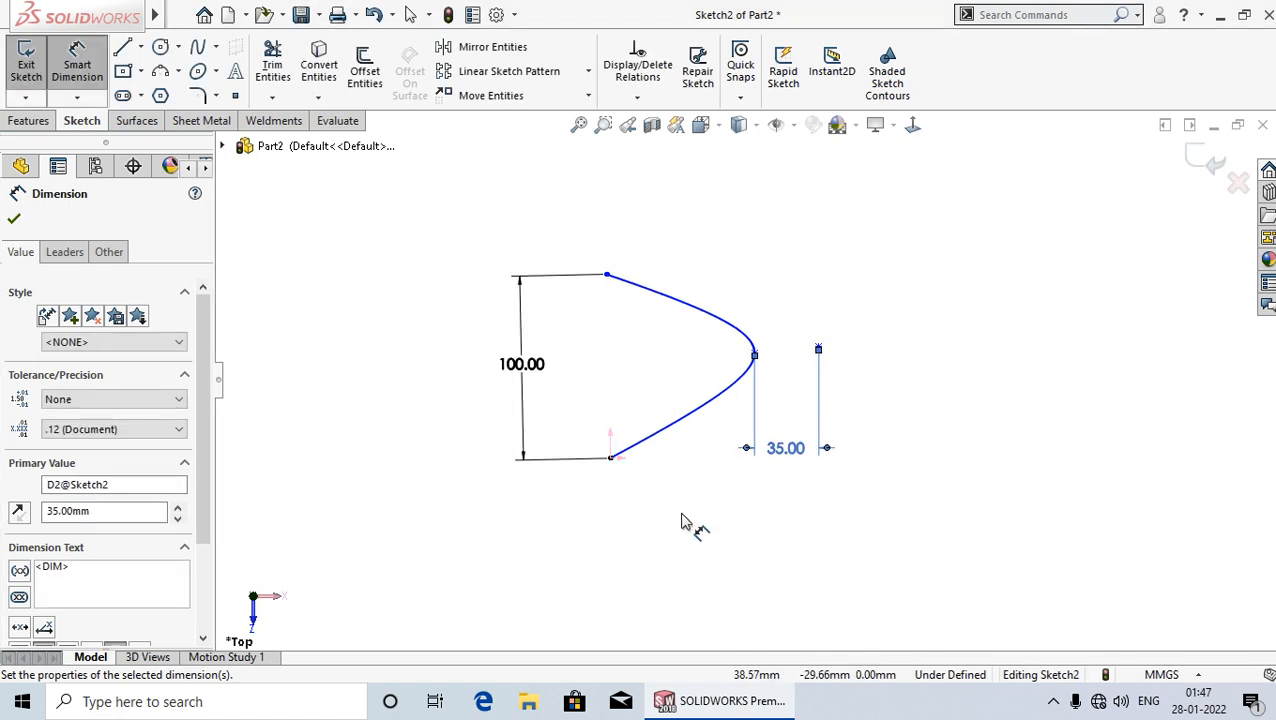
pyautogui.click(678, 512)
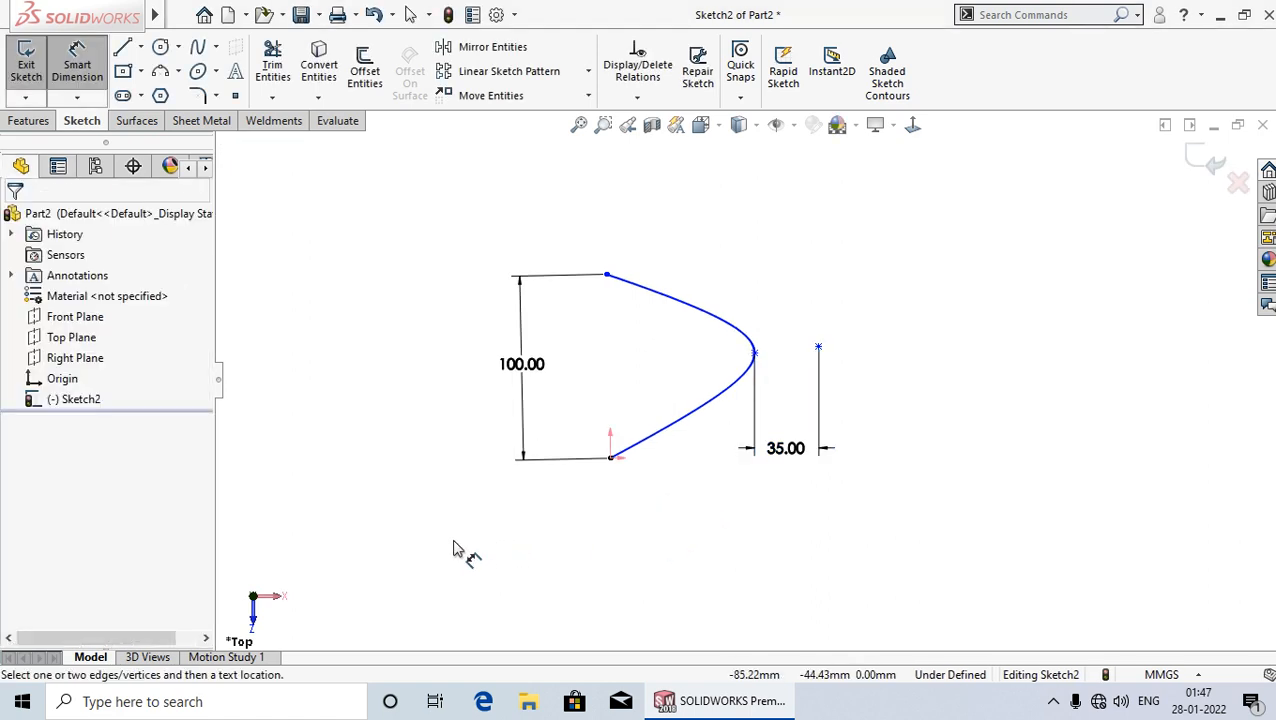
pyautogui.press('Escape')
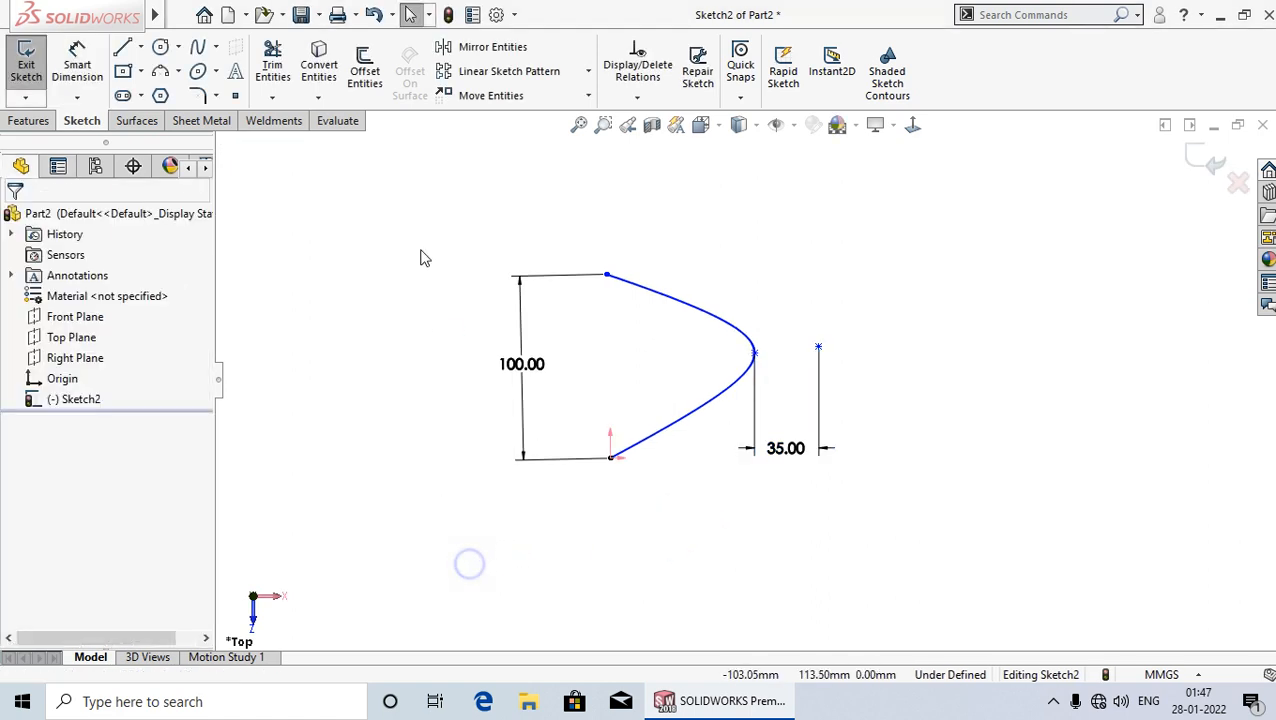
# Add a Horizontal relation between the conic's shoulder point and its top vertex.
pyautogui.click(754, 354)
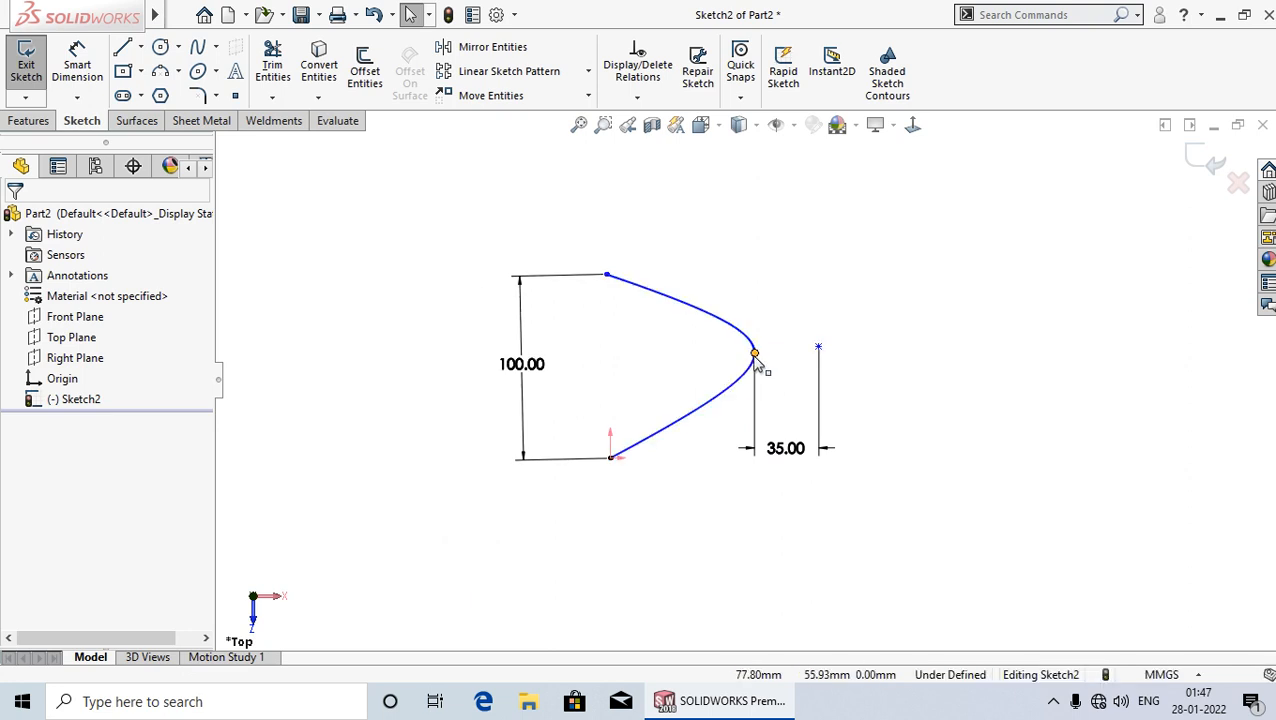
pyautogui.keyDown('ctrl'); pyautogui.click(818, 348); pyautogui.keyUp('ctrl')
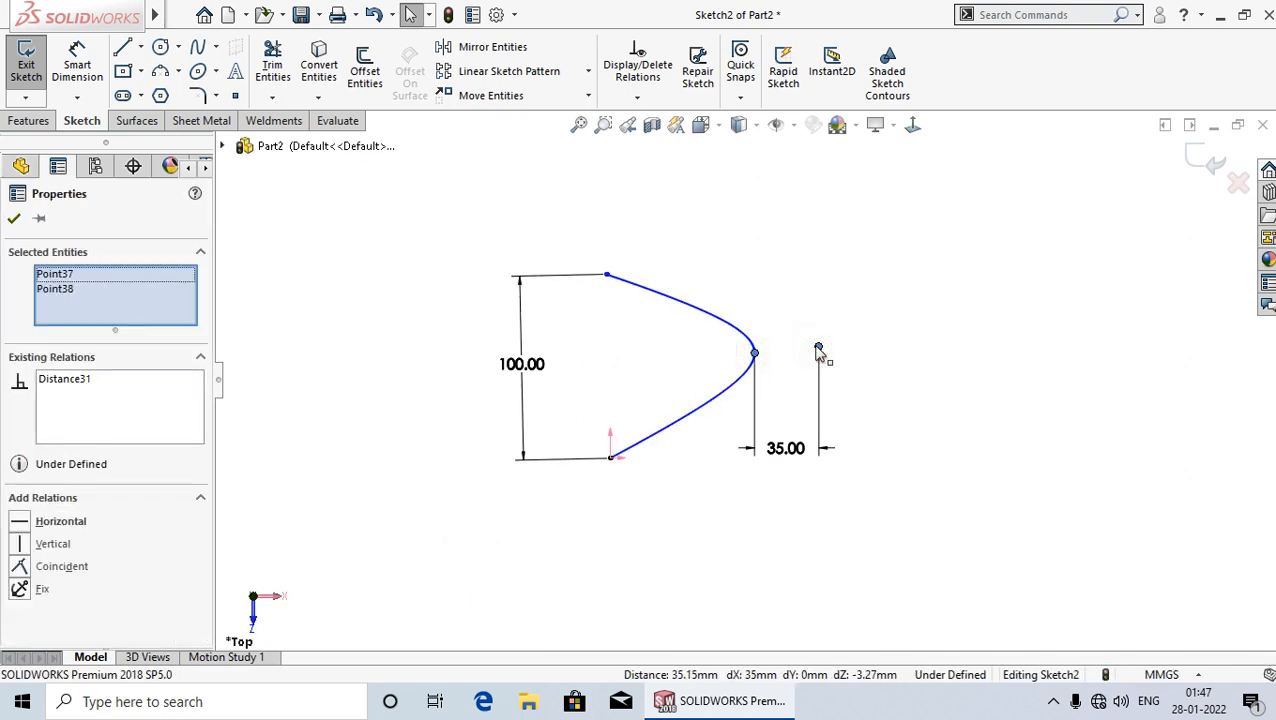
pyautogui.click(22, 522)
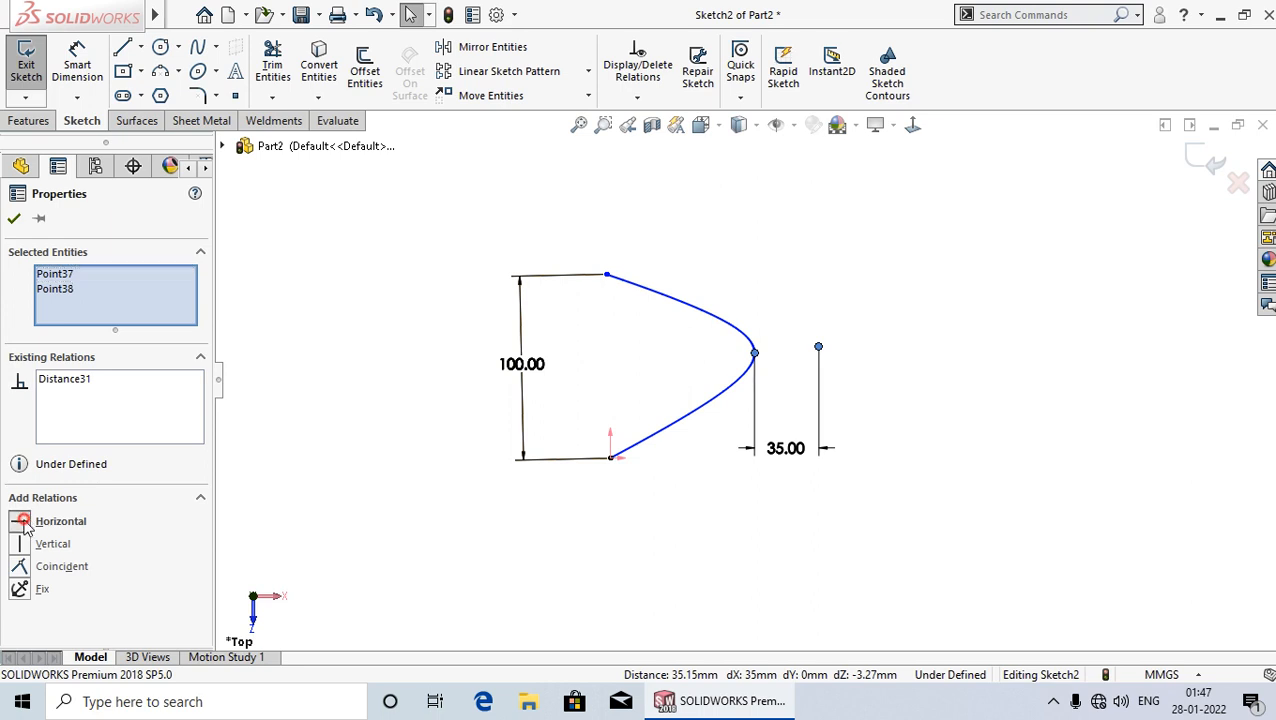
pyautogui.click(14, 218)
pyautogui.click(949, 459)
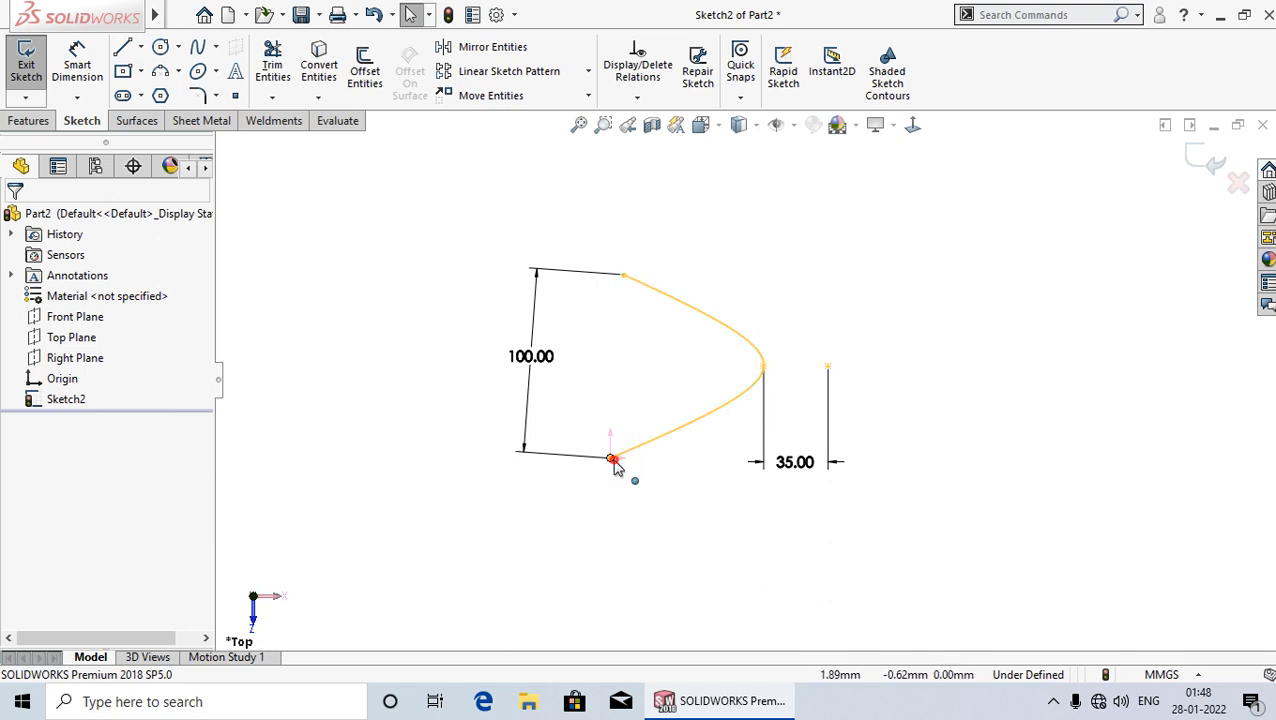
# Add a Vertical relation between the conic's lower endpoint at the origin and its upper endpoint.
pyautogui.click(611, 458)
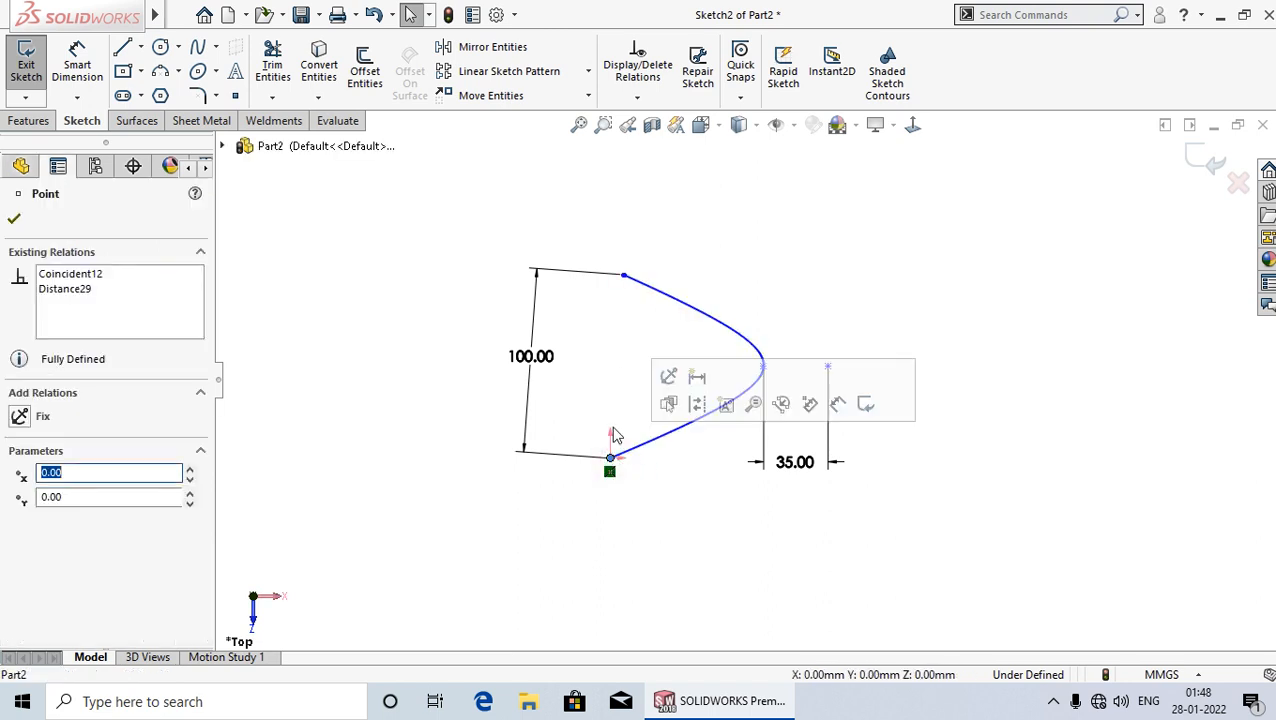
pyautogui.keyDown('ctrl'); pyautogui.click(623, 277); pyautogui.keyUp('ctrl')
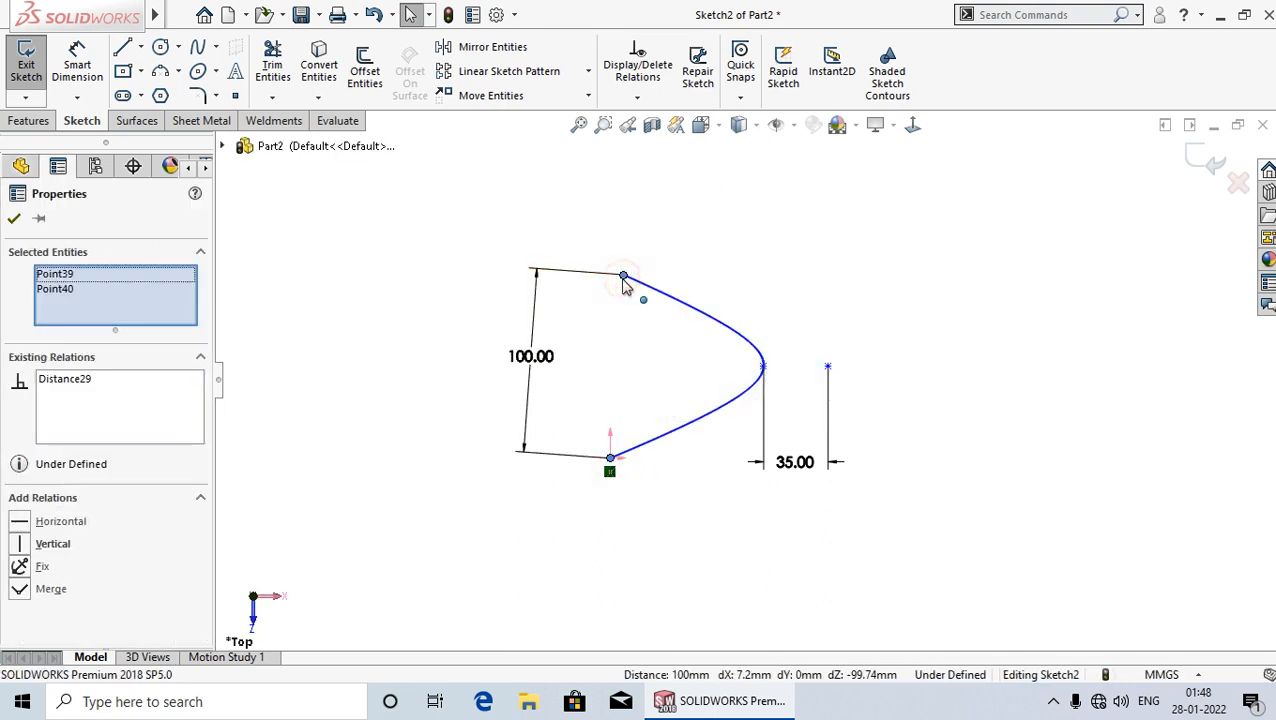
pyautogui.click(20, 548)
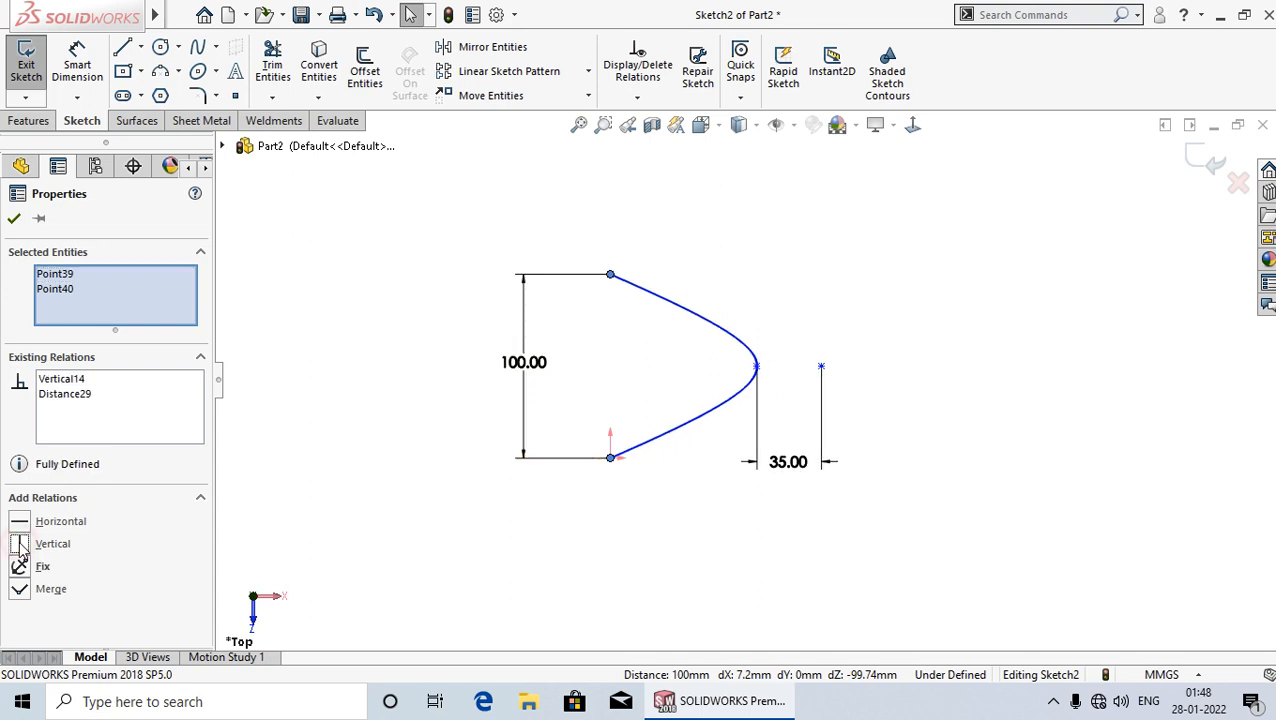
pyautogui.click(14, 218)
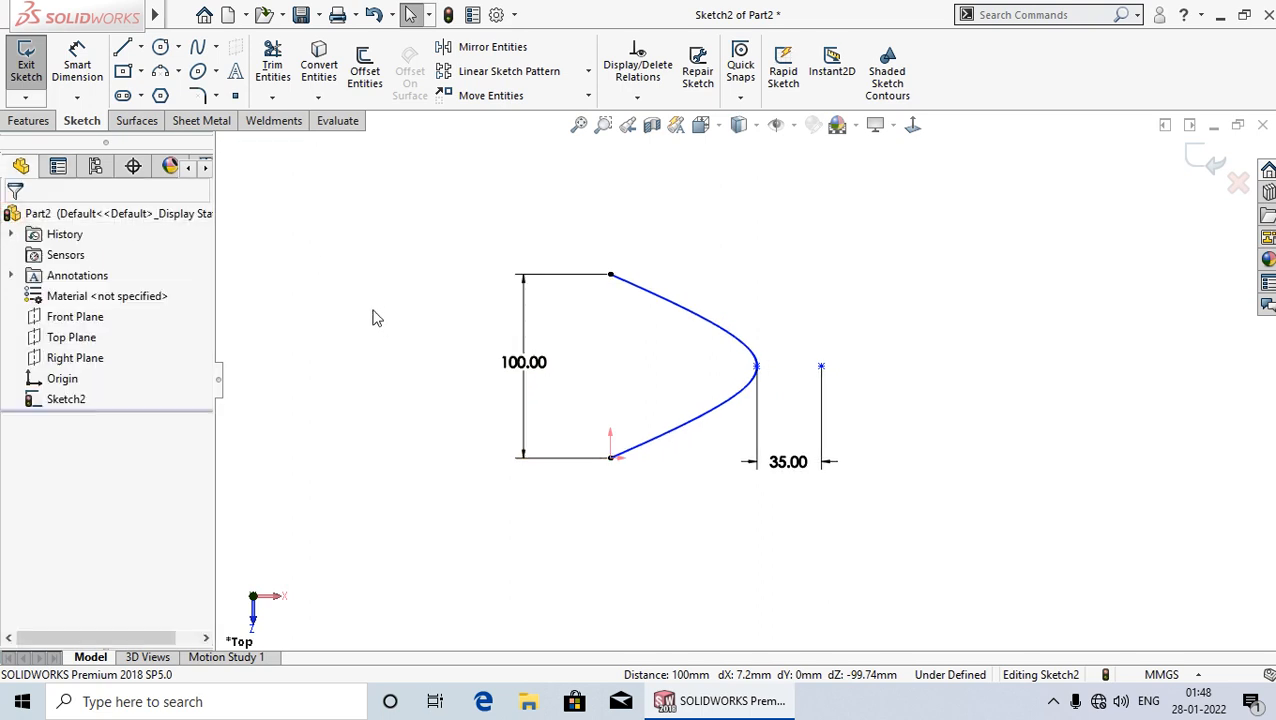
# Dimension the horizontal distance between the conic's lower endpoint and its top vertex as 115 mm.
pyautogui.click(77, 62)
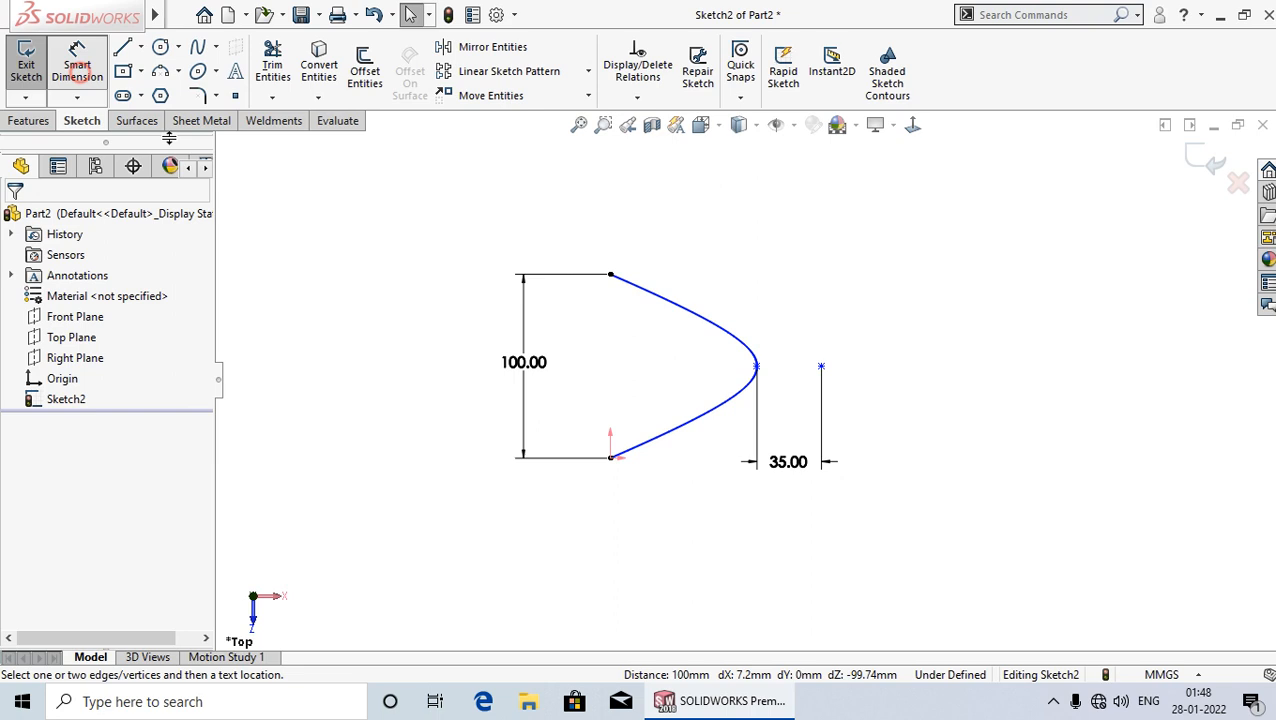
pyautogui.click(610, 459)
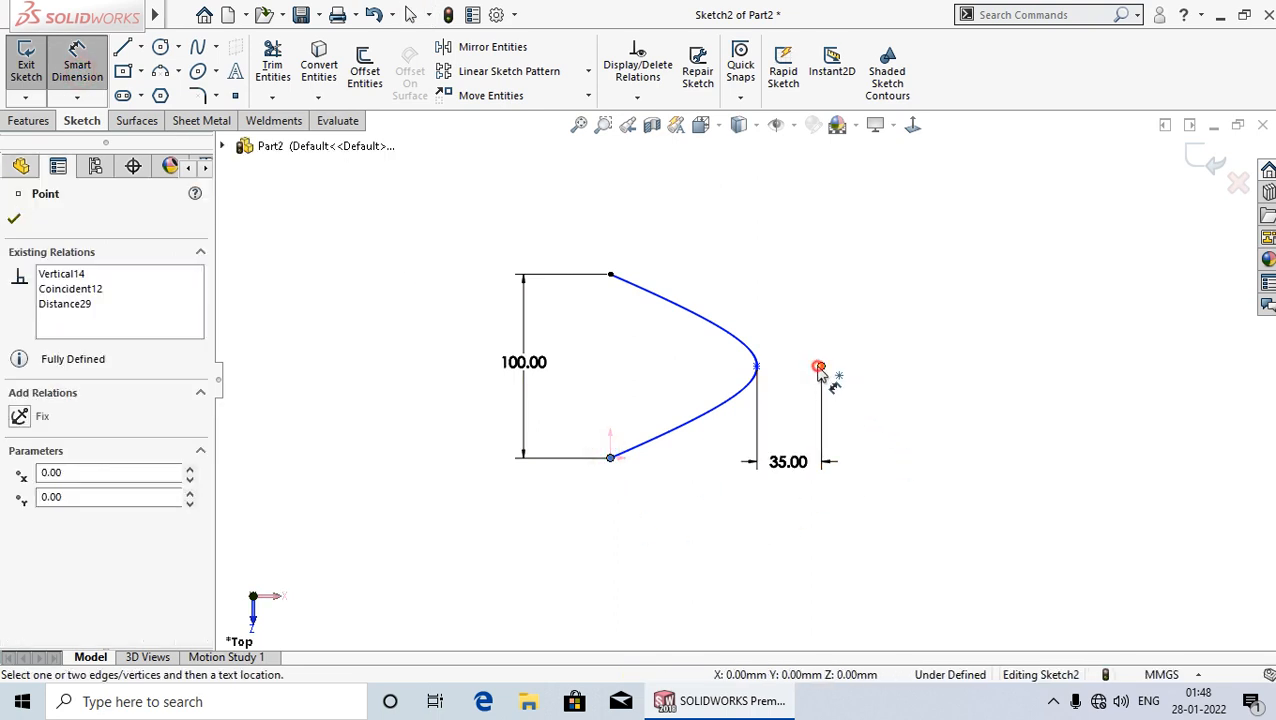
pyautogui.click(818, 368)
pyautogui.click(735, 558)
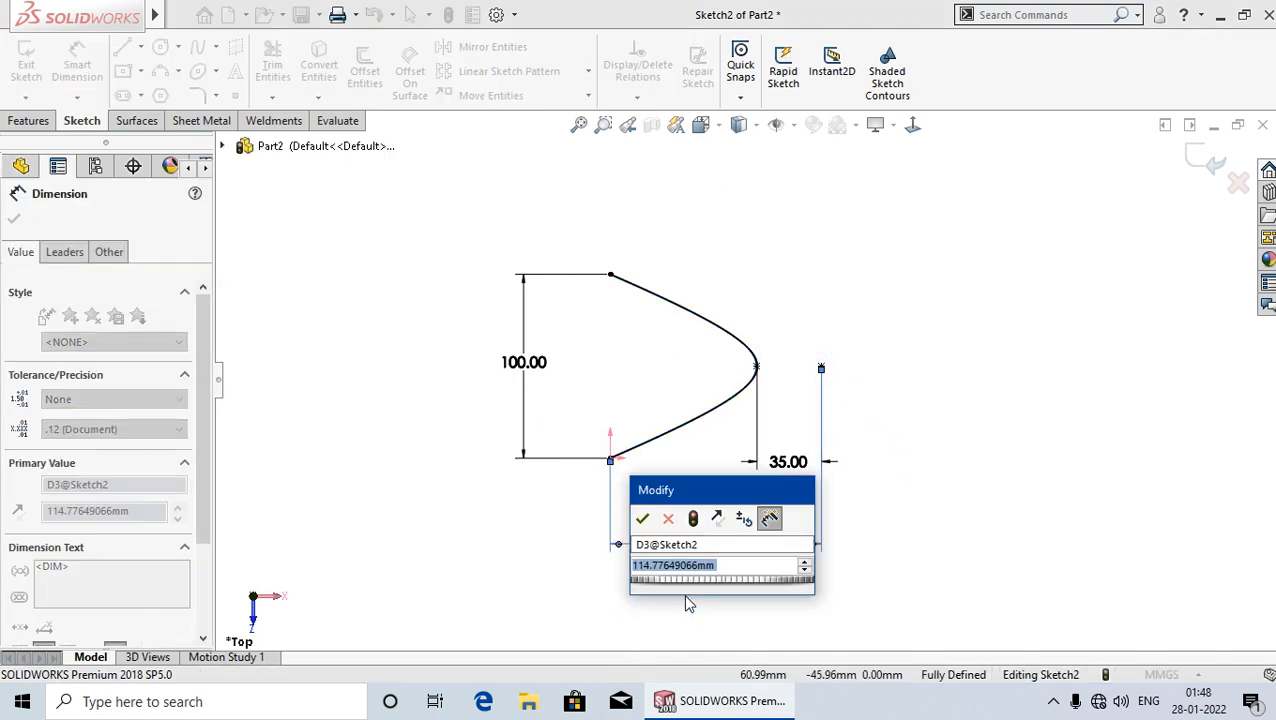
pyautogui.write('115')
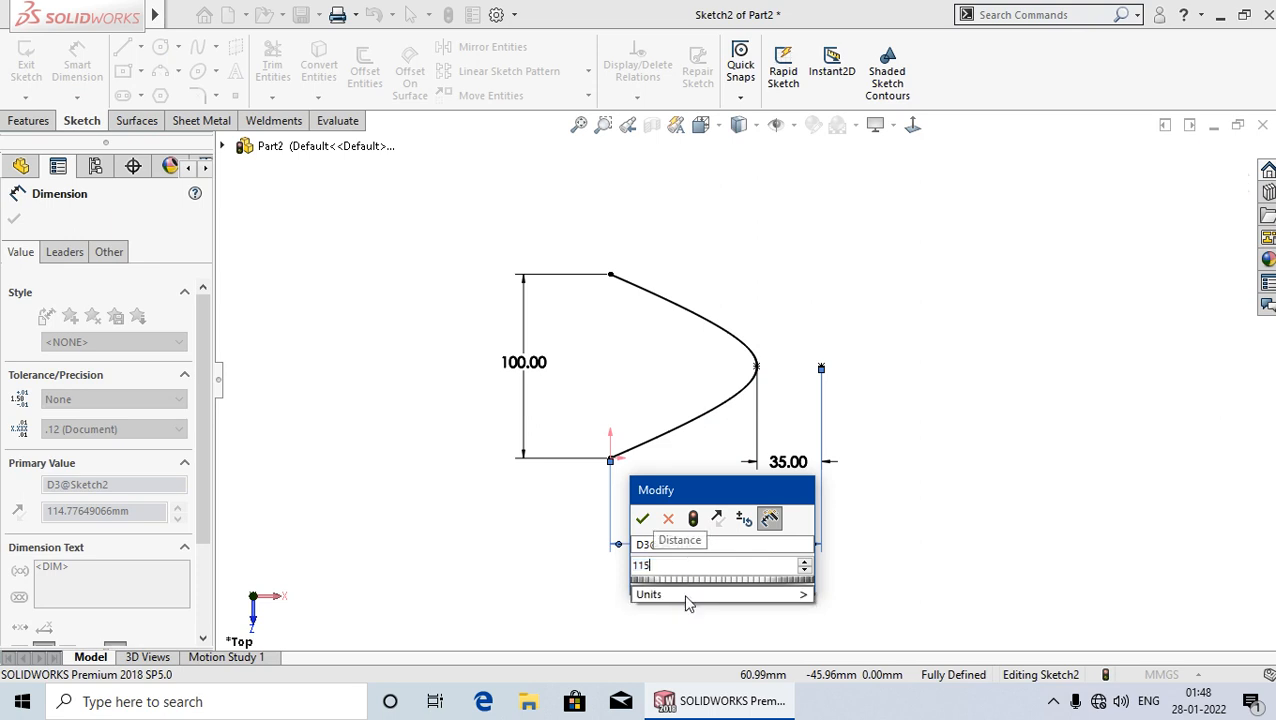
pyautogui.press('Return')
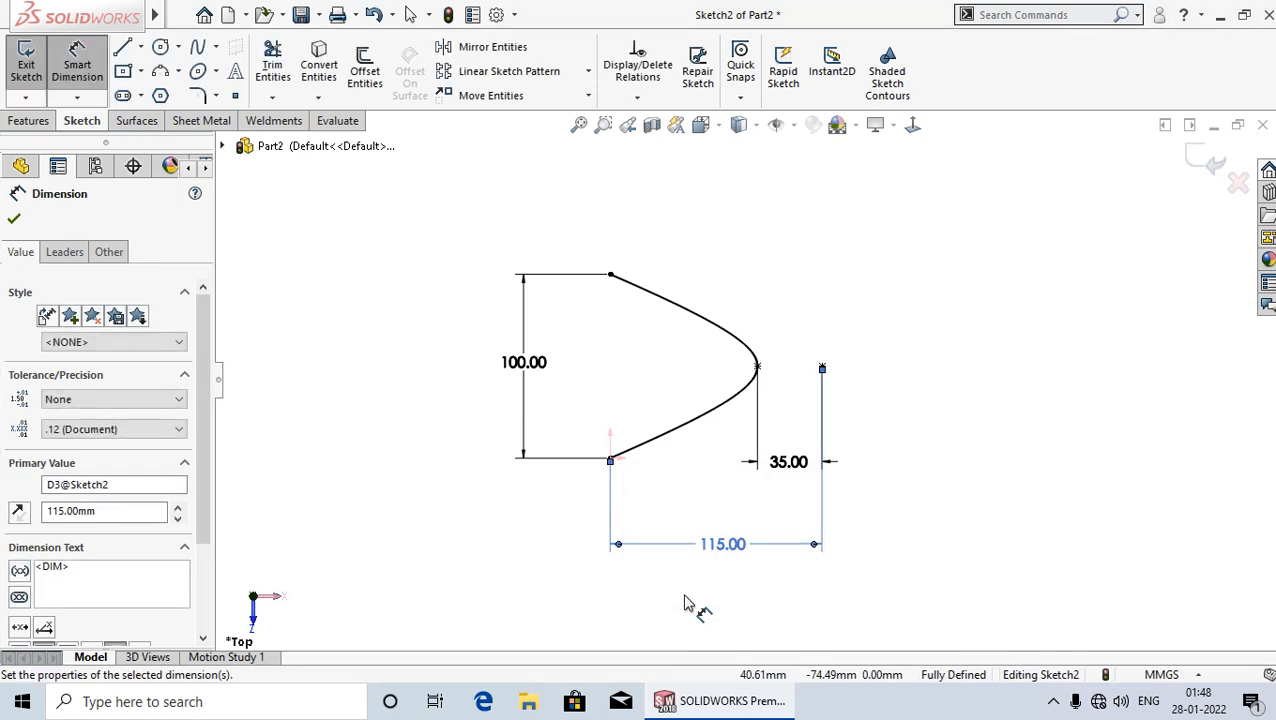
pyautogui.click(14, 218)
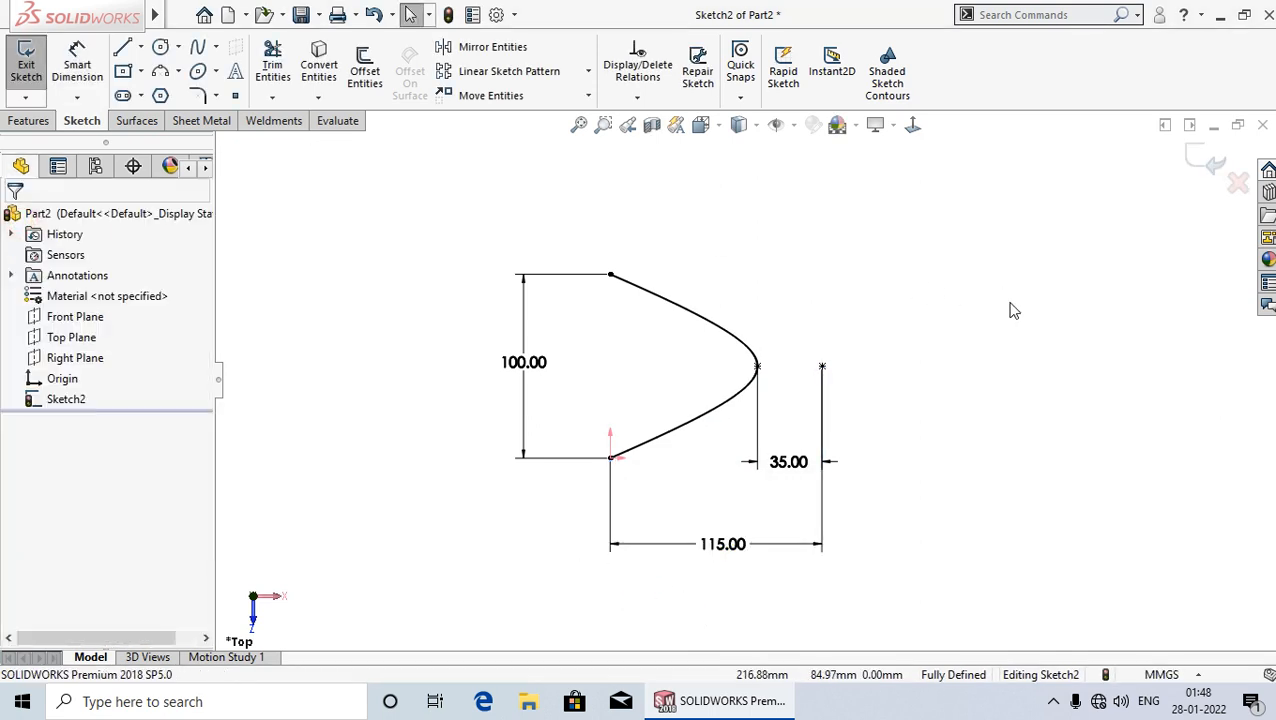